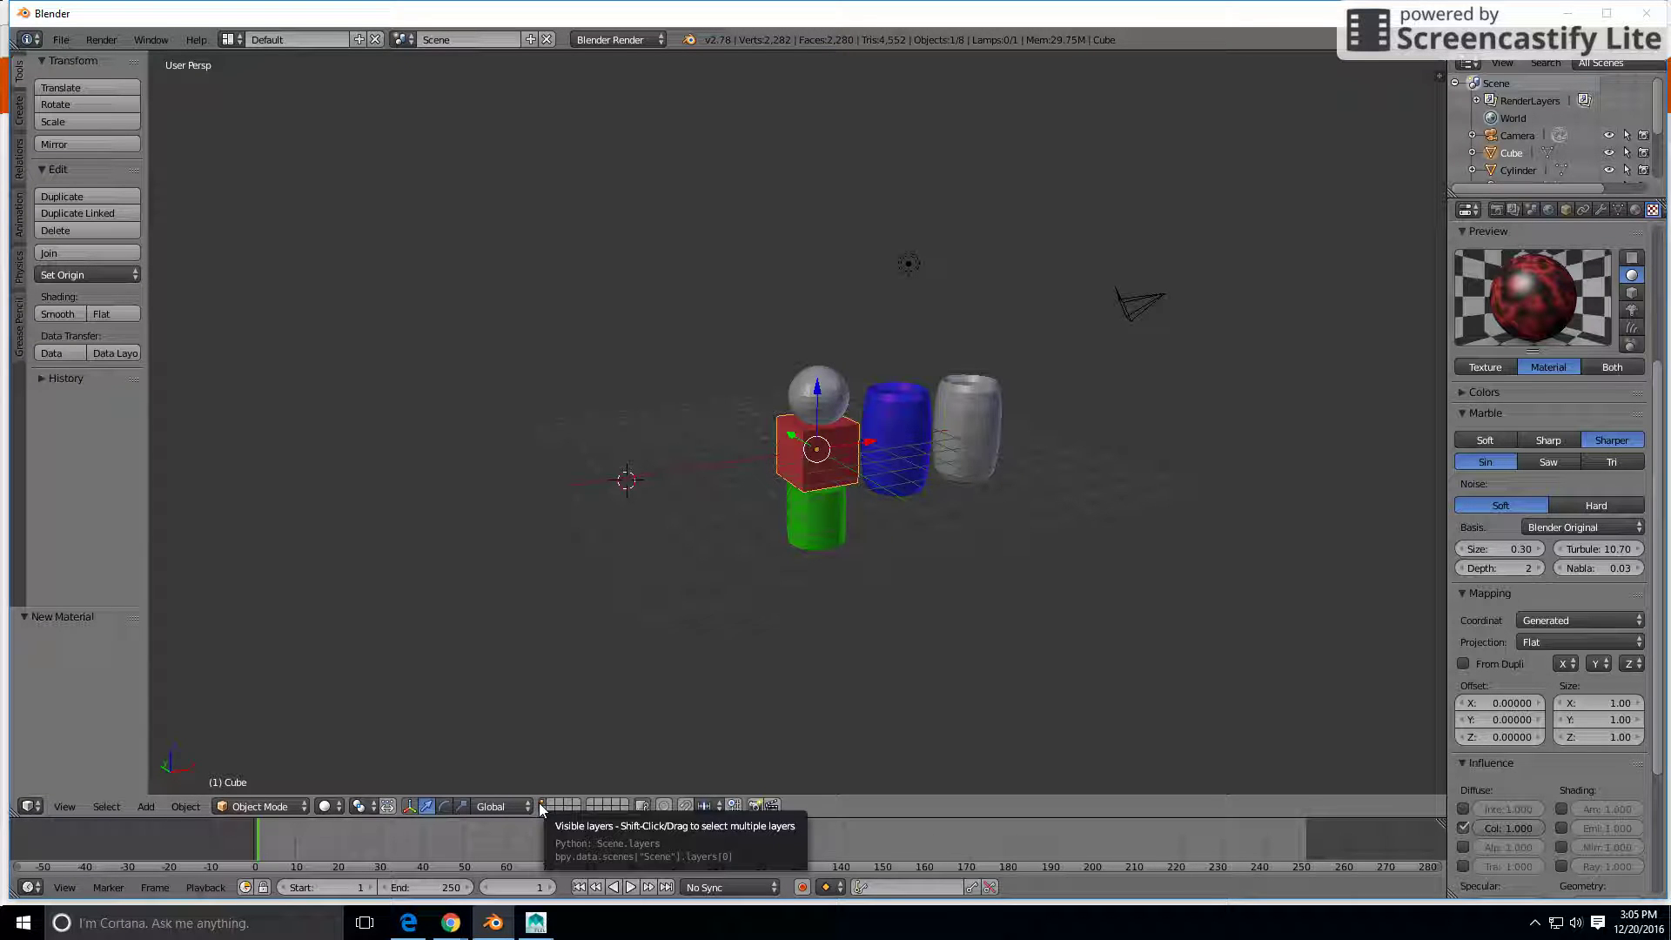
# Toggle the visible layer between the first and second layers, ending with only the empty second layer shown.
pyautogui.click(551, 807)
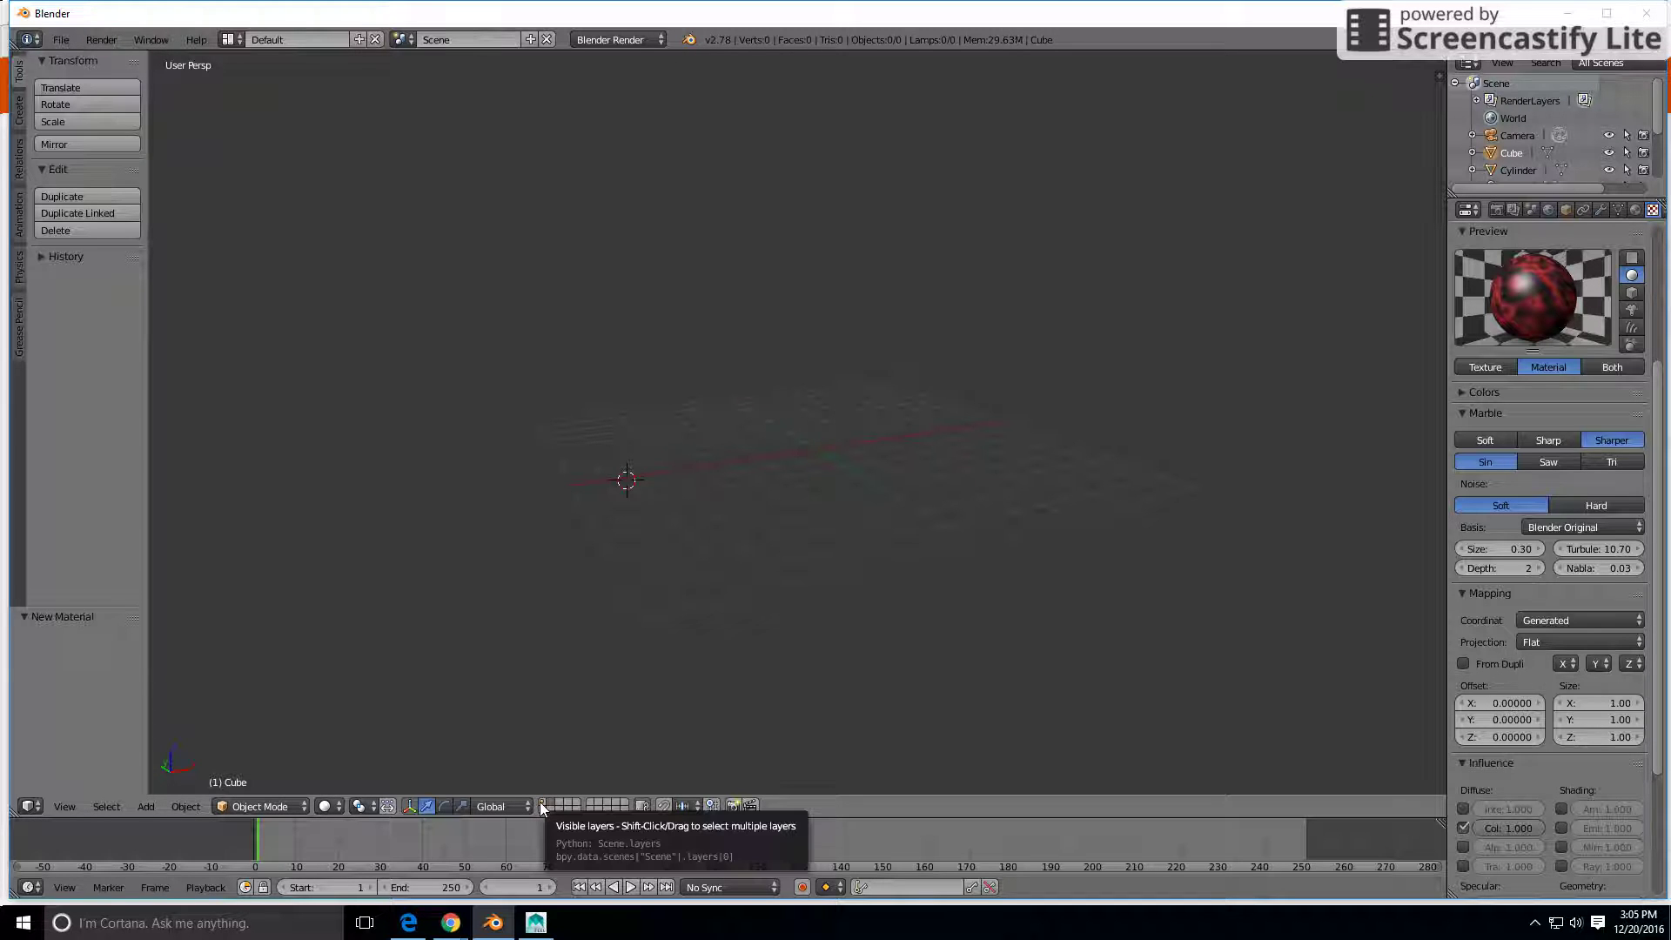
pyautogui.click(541, 807)
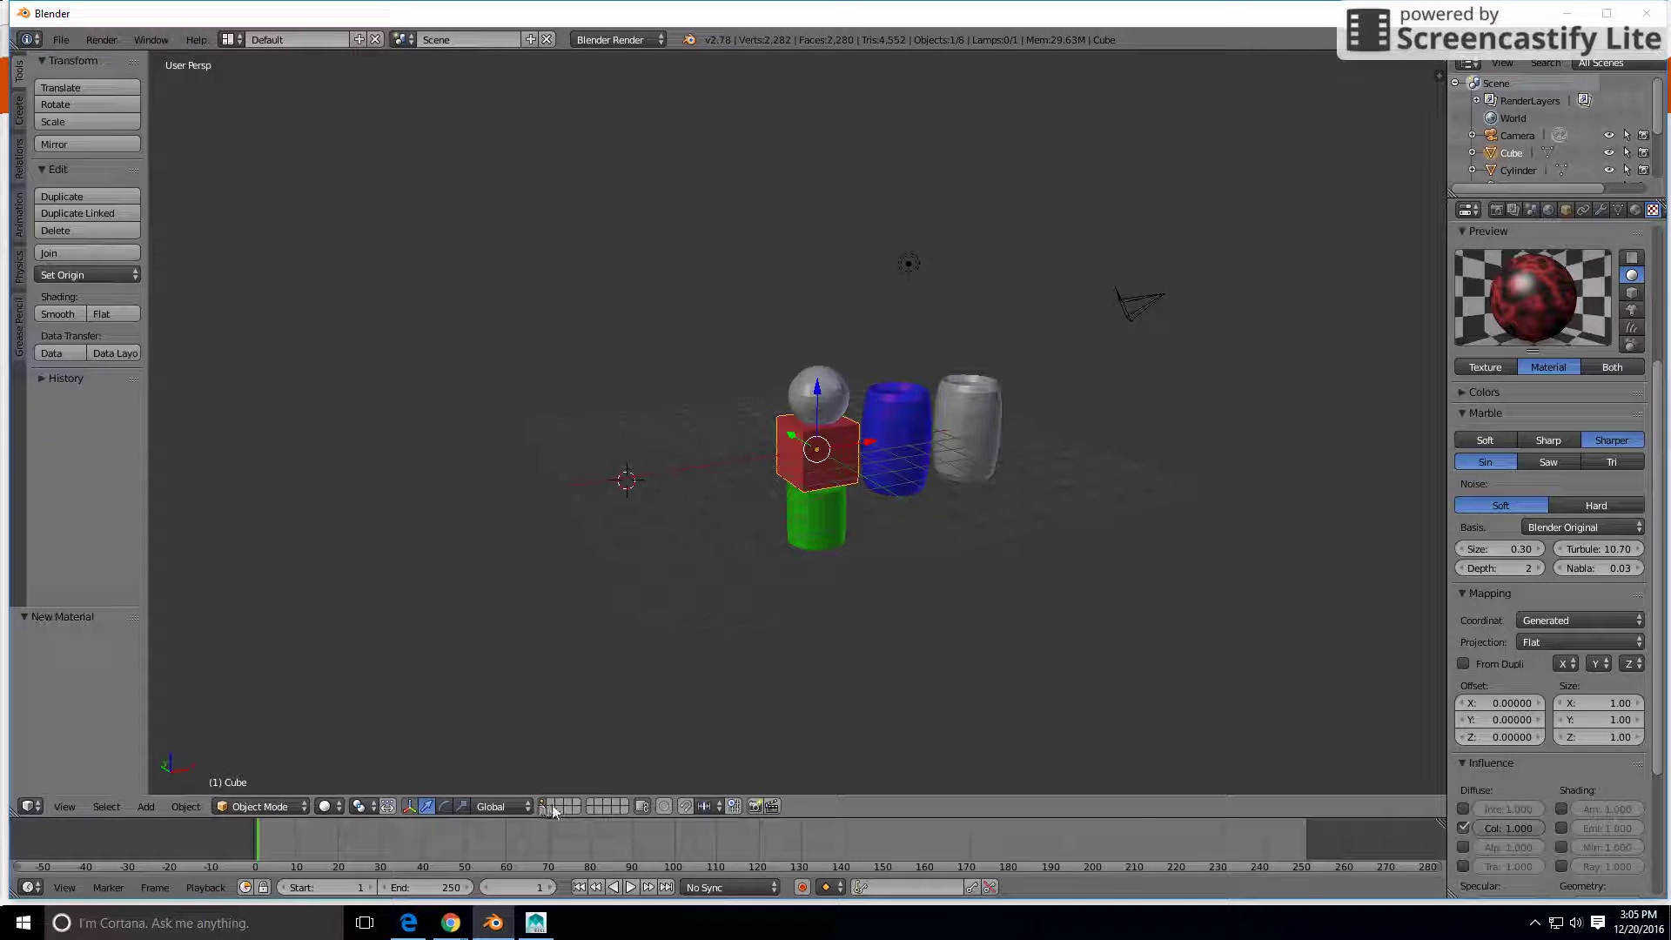
pyautogui.click(550, 807)
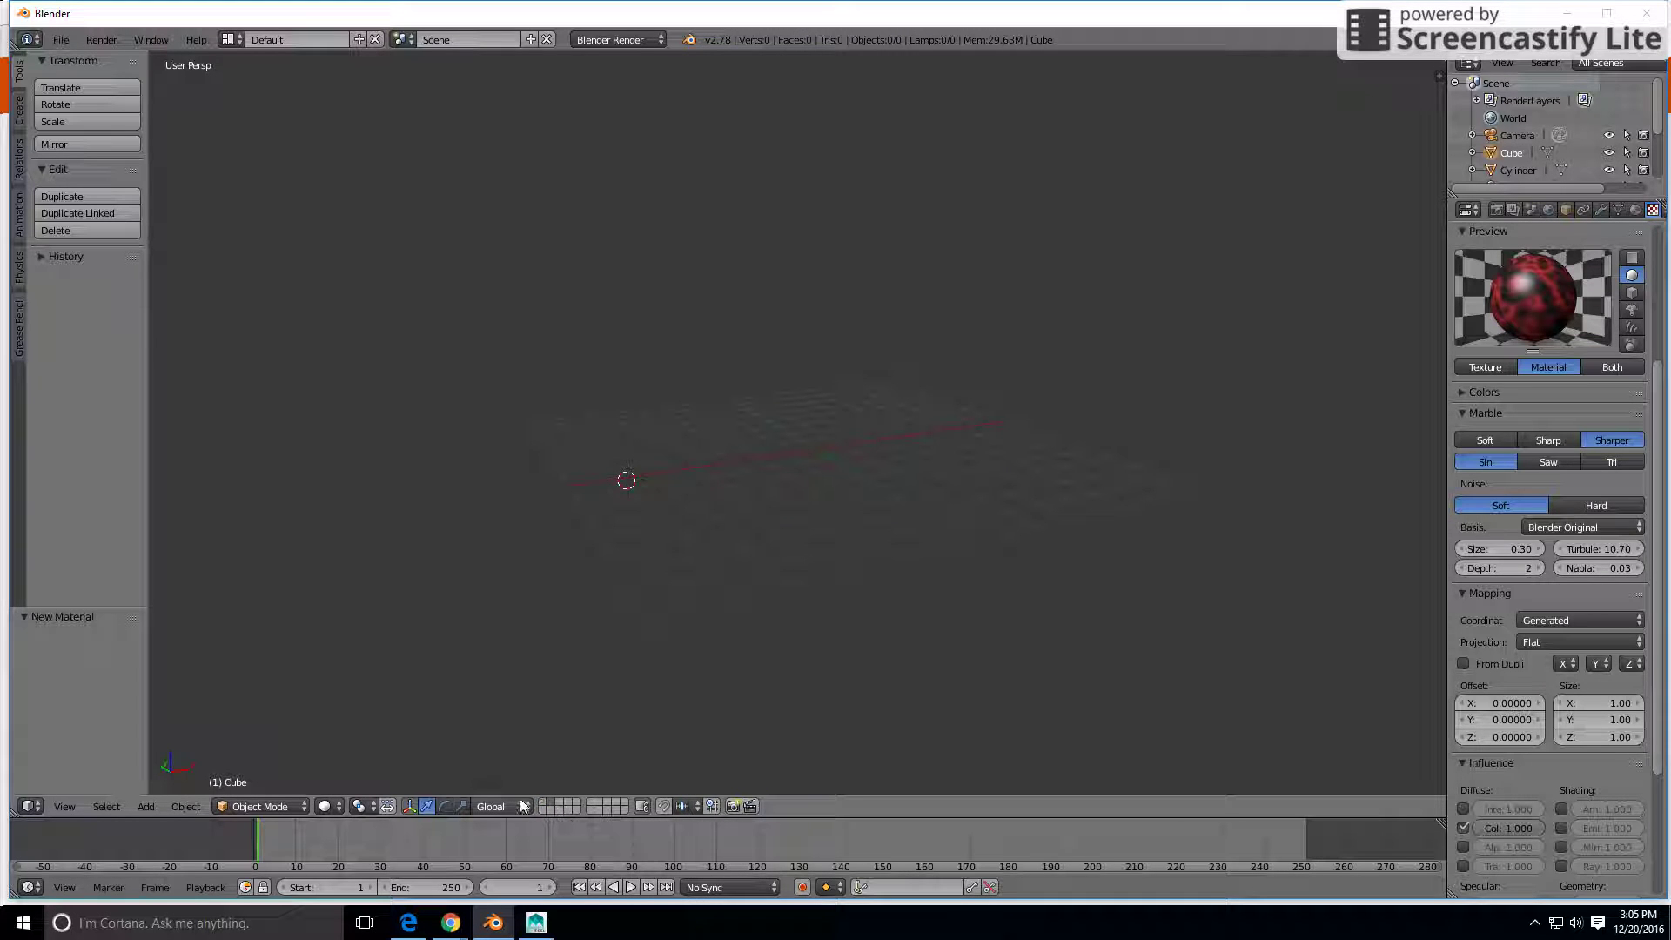
pyautogui.click(543, 806)
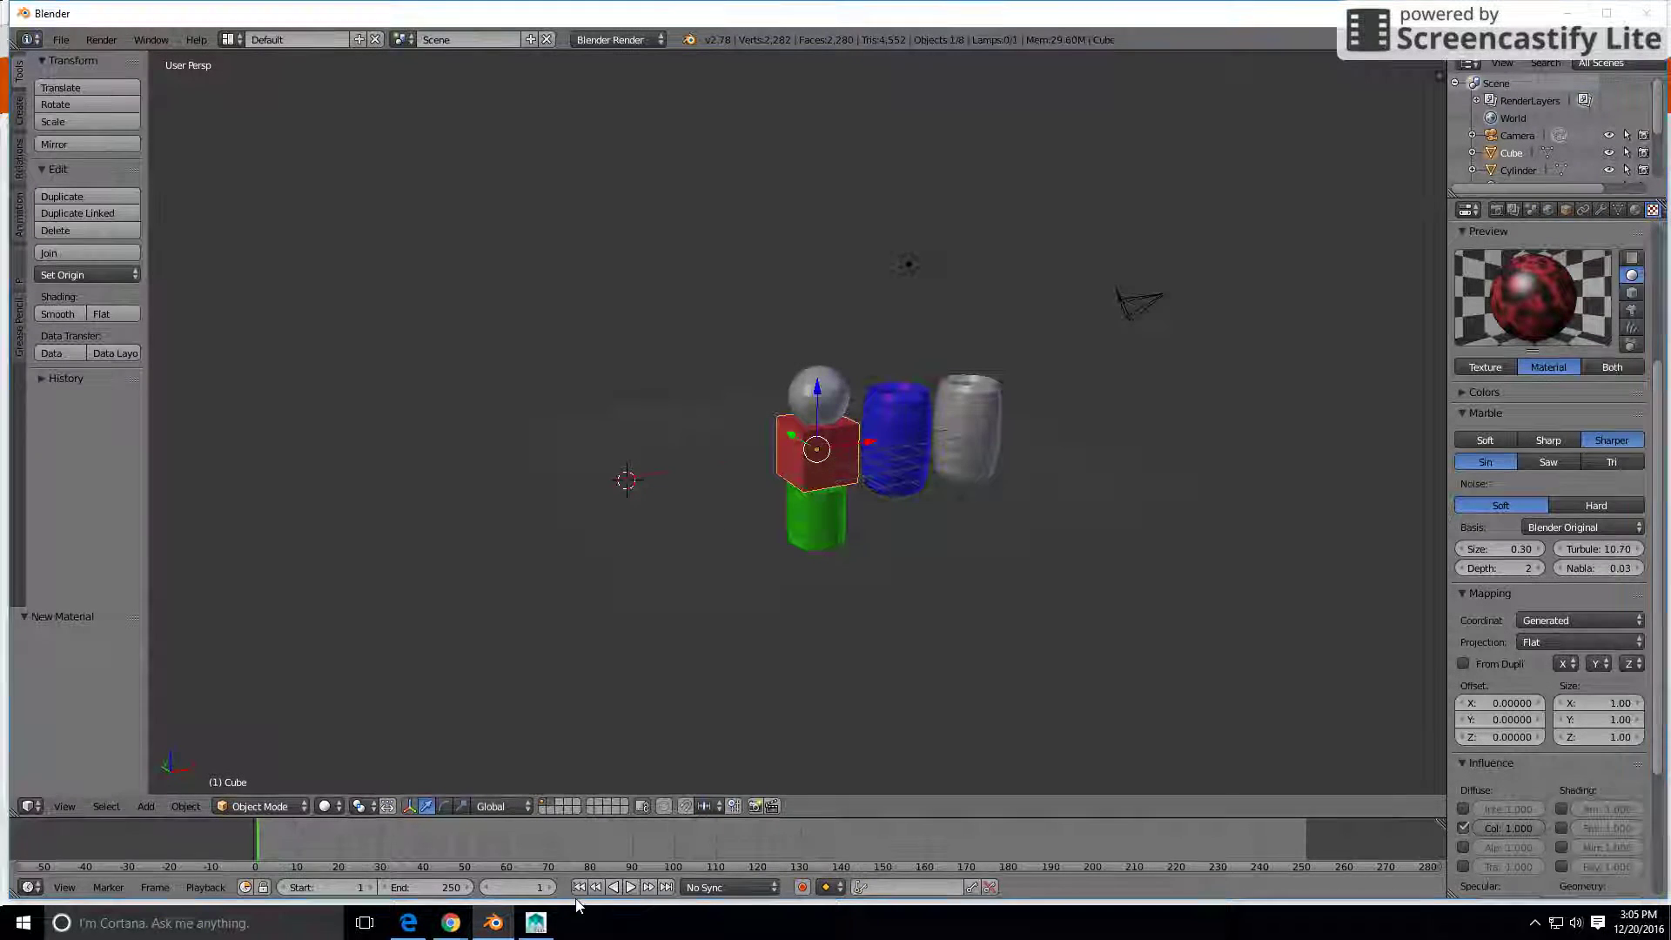
pyautogui.click(551, 806)
# Add a plane mesh to the empty second layer.
pyautogui.moveTo(1085, 394); pyautogui.dragTo(1069, 447, button='middle')
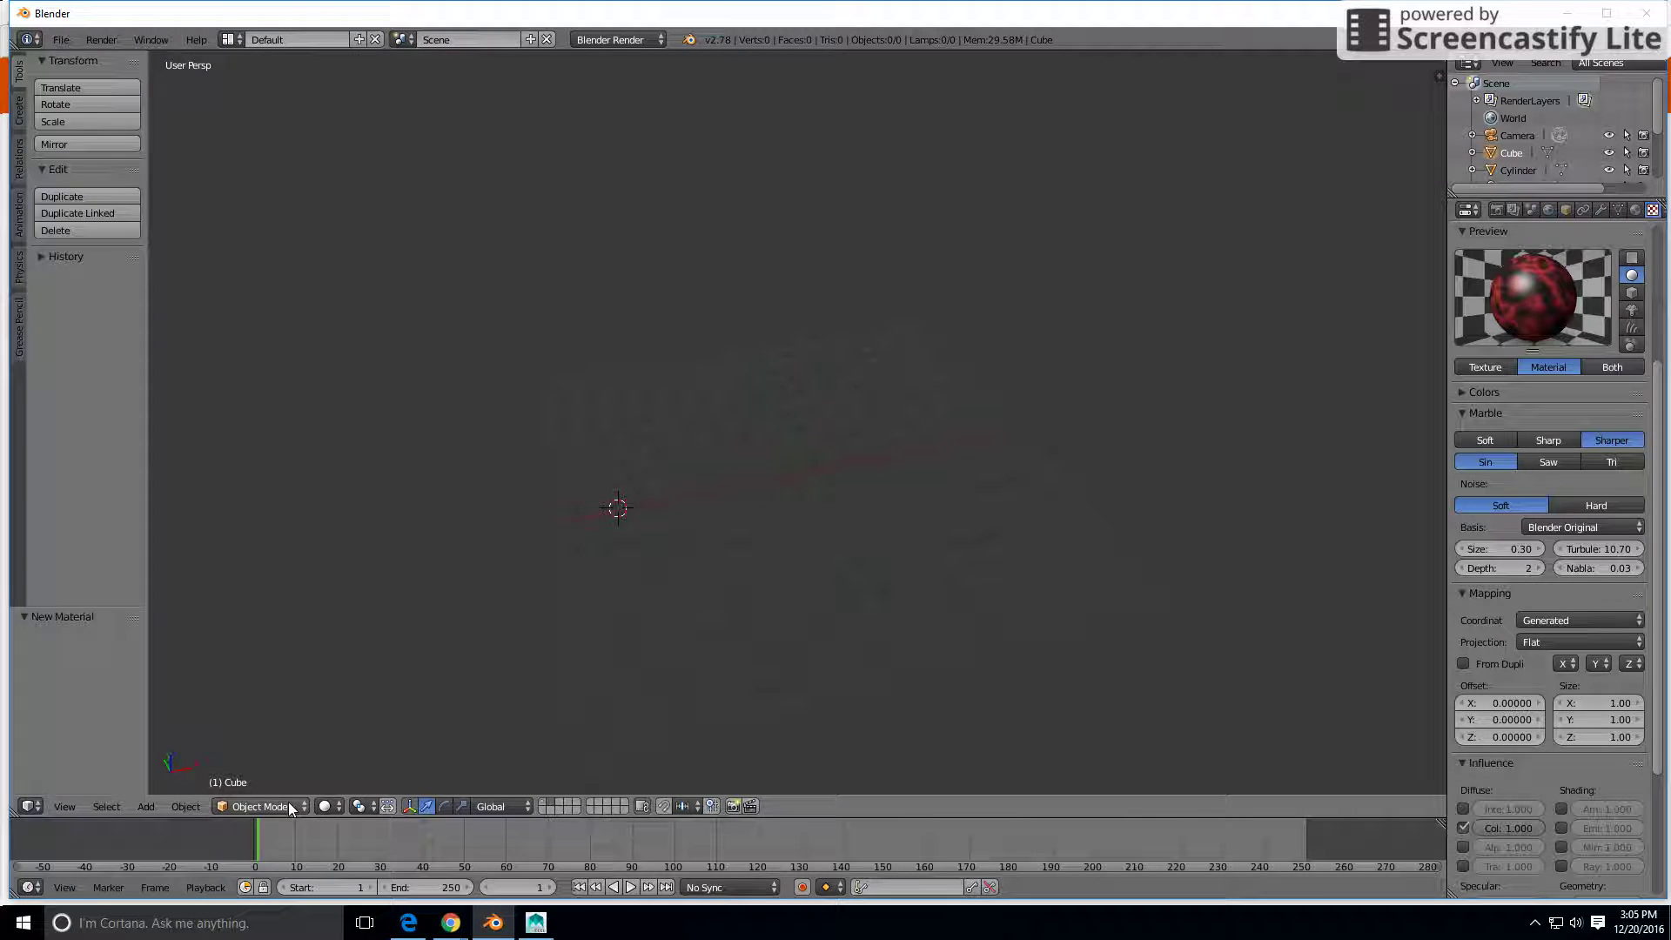
pyautogui.click(18, 111)
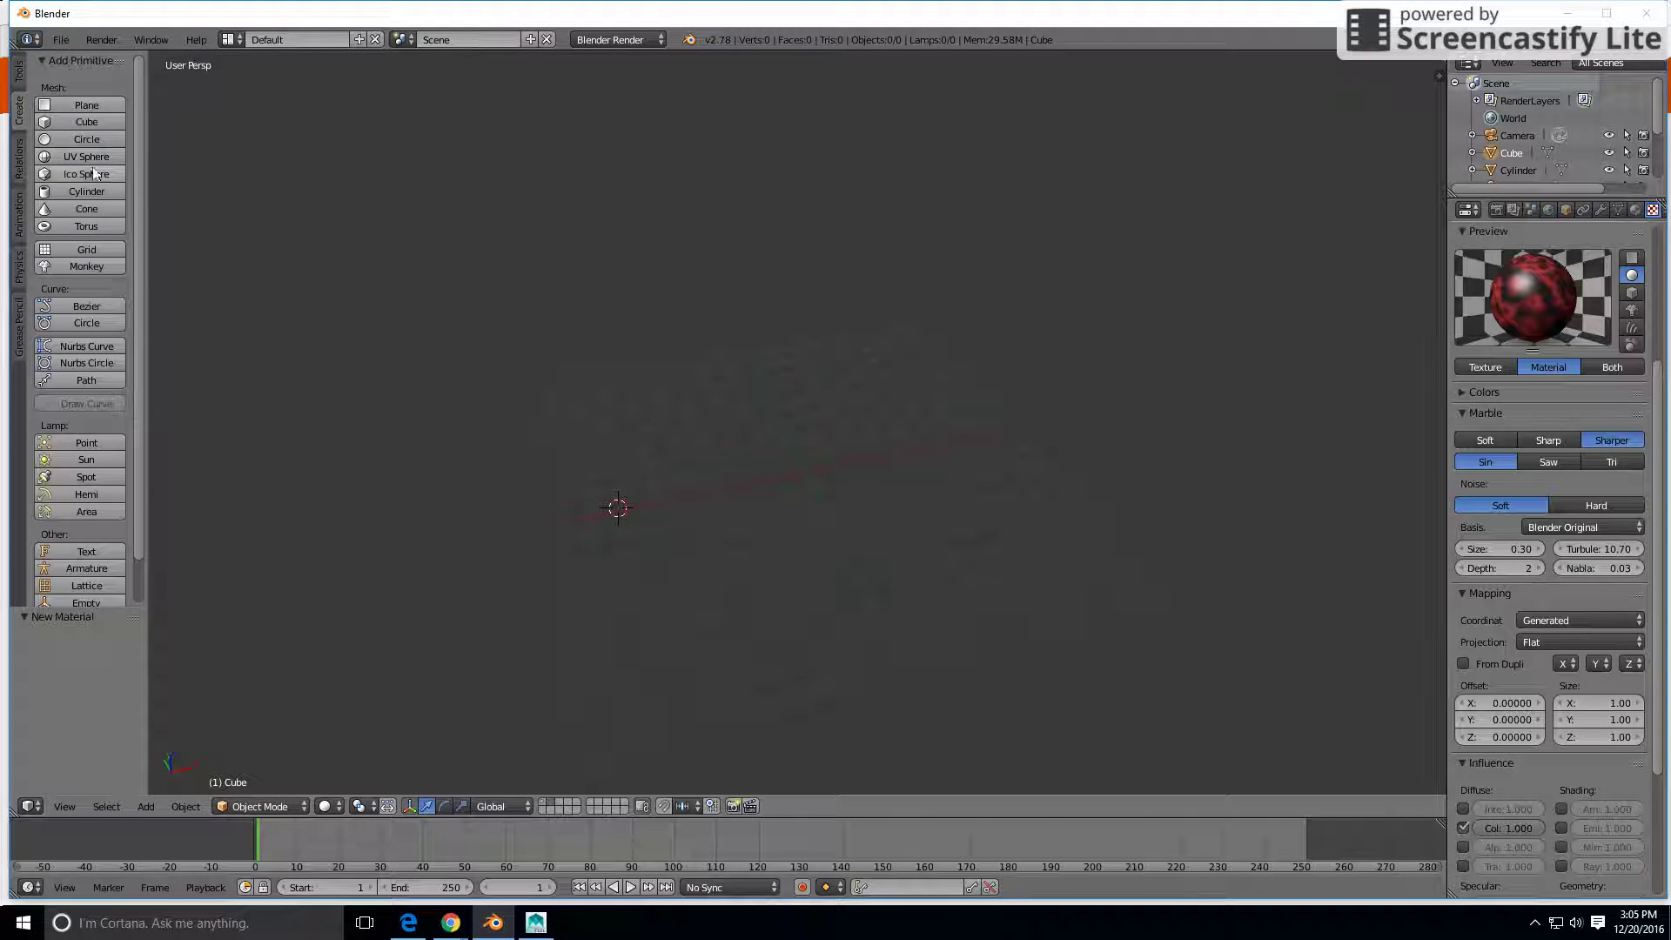
pyautogui.click(88, 107)
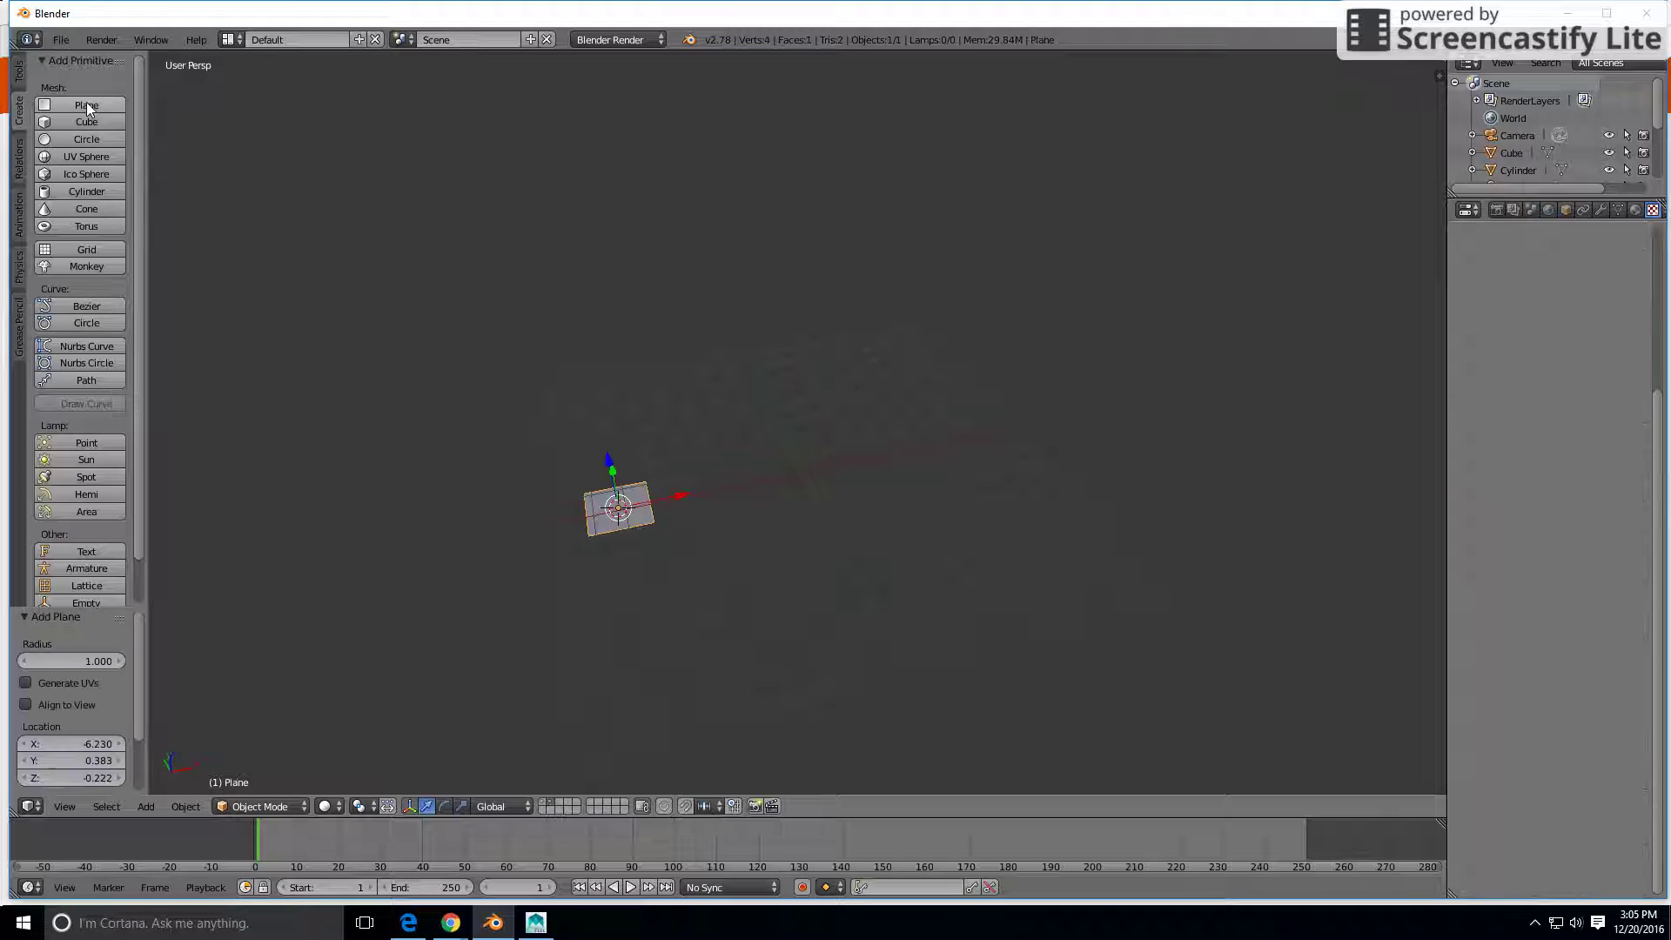
# Move the plane about 6.28 units along X to the grid's centre and scale it up about 8.27 times.
pyautogui.moveTo(678, 498); pyautogui.dragTo(866, 481)
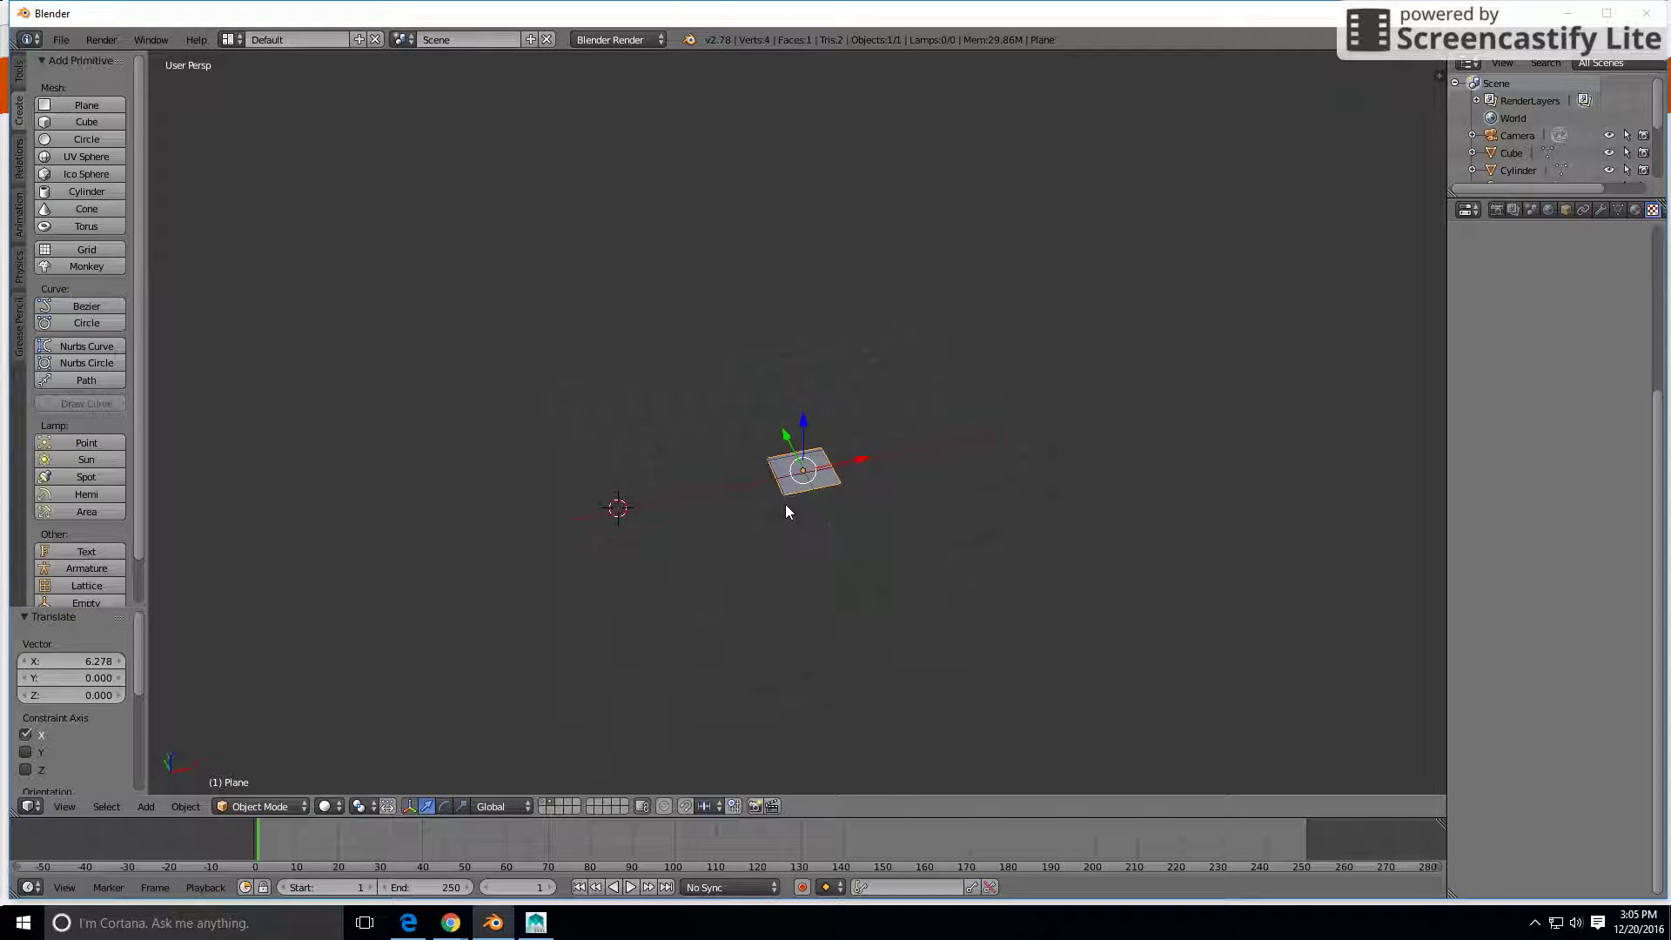
pyautogui.press('s')
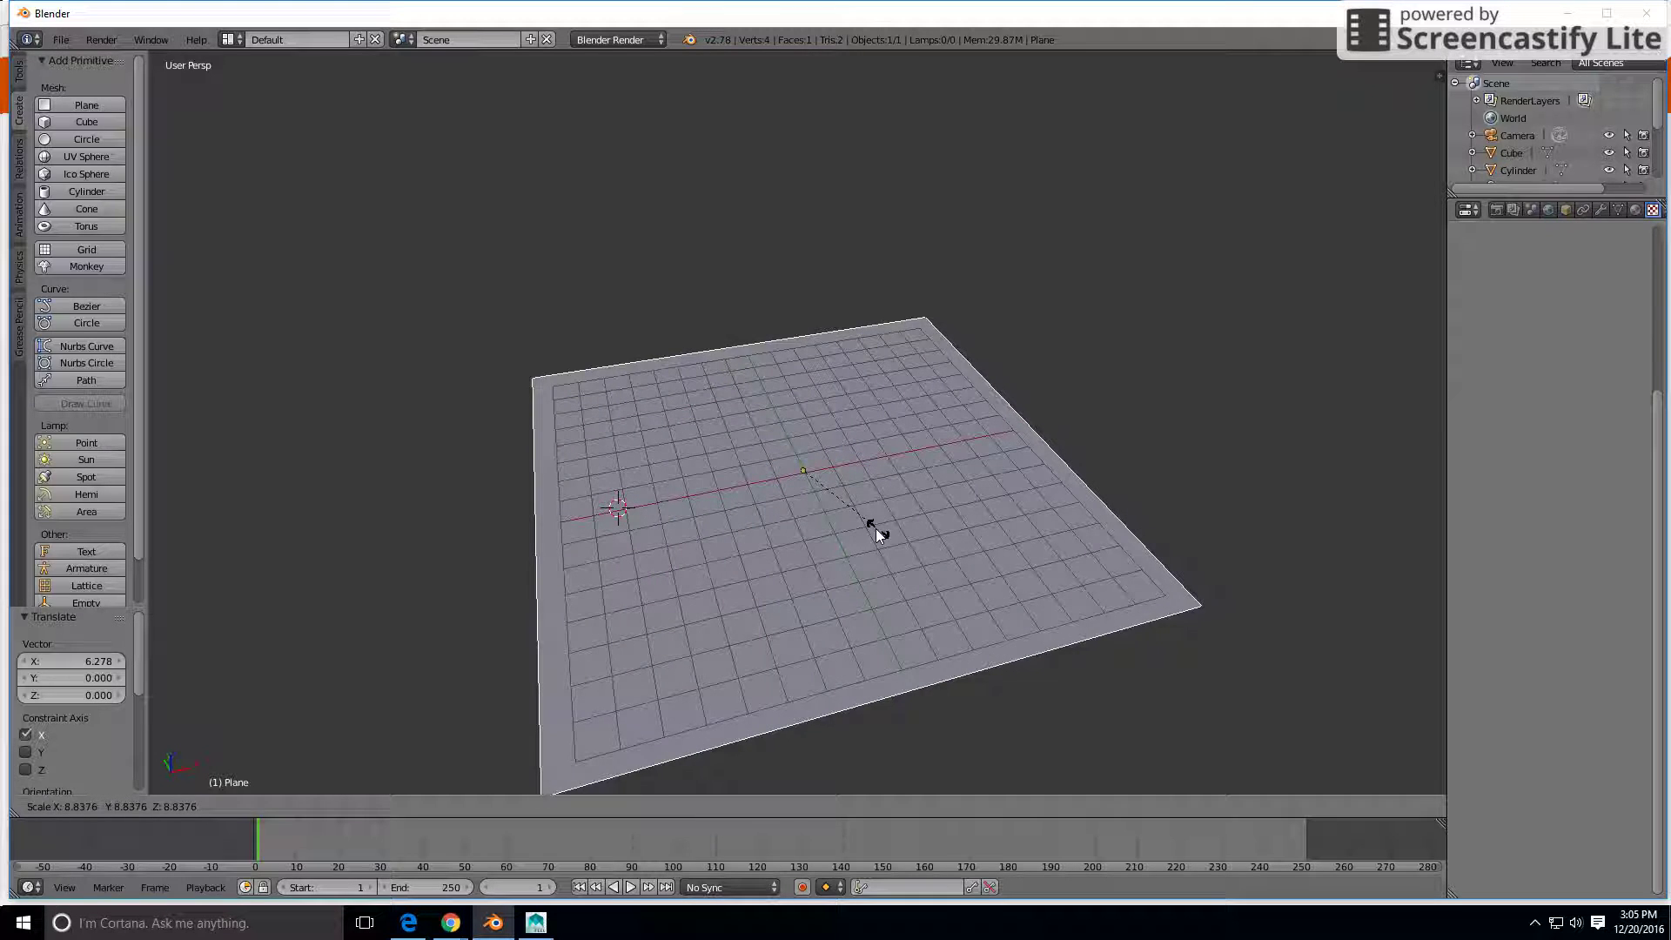
pyautogui.click(873, 527)
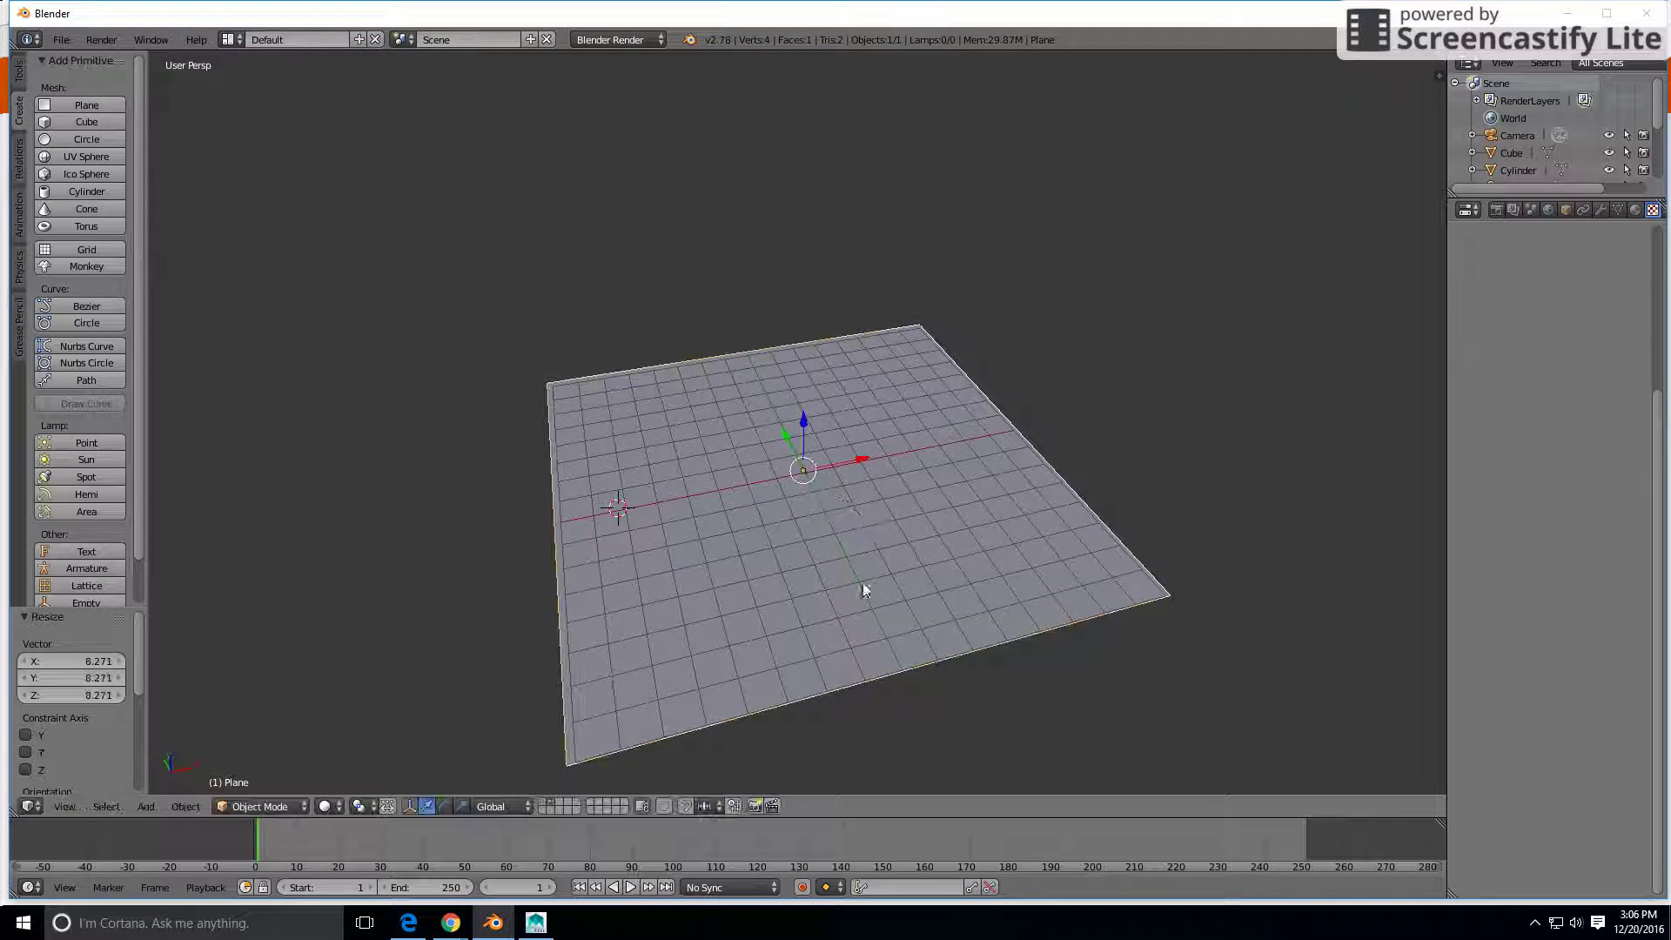
# Put the large plane into Edit Mode and show its mesh tools.
pyautogui.moveTo(874, 595); pyautogui.dragTo(787, 609, button='middle')
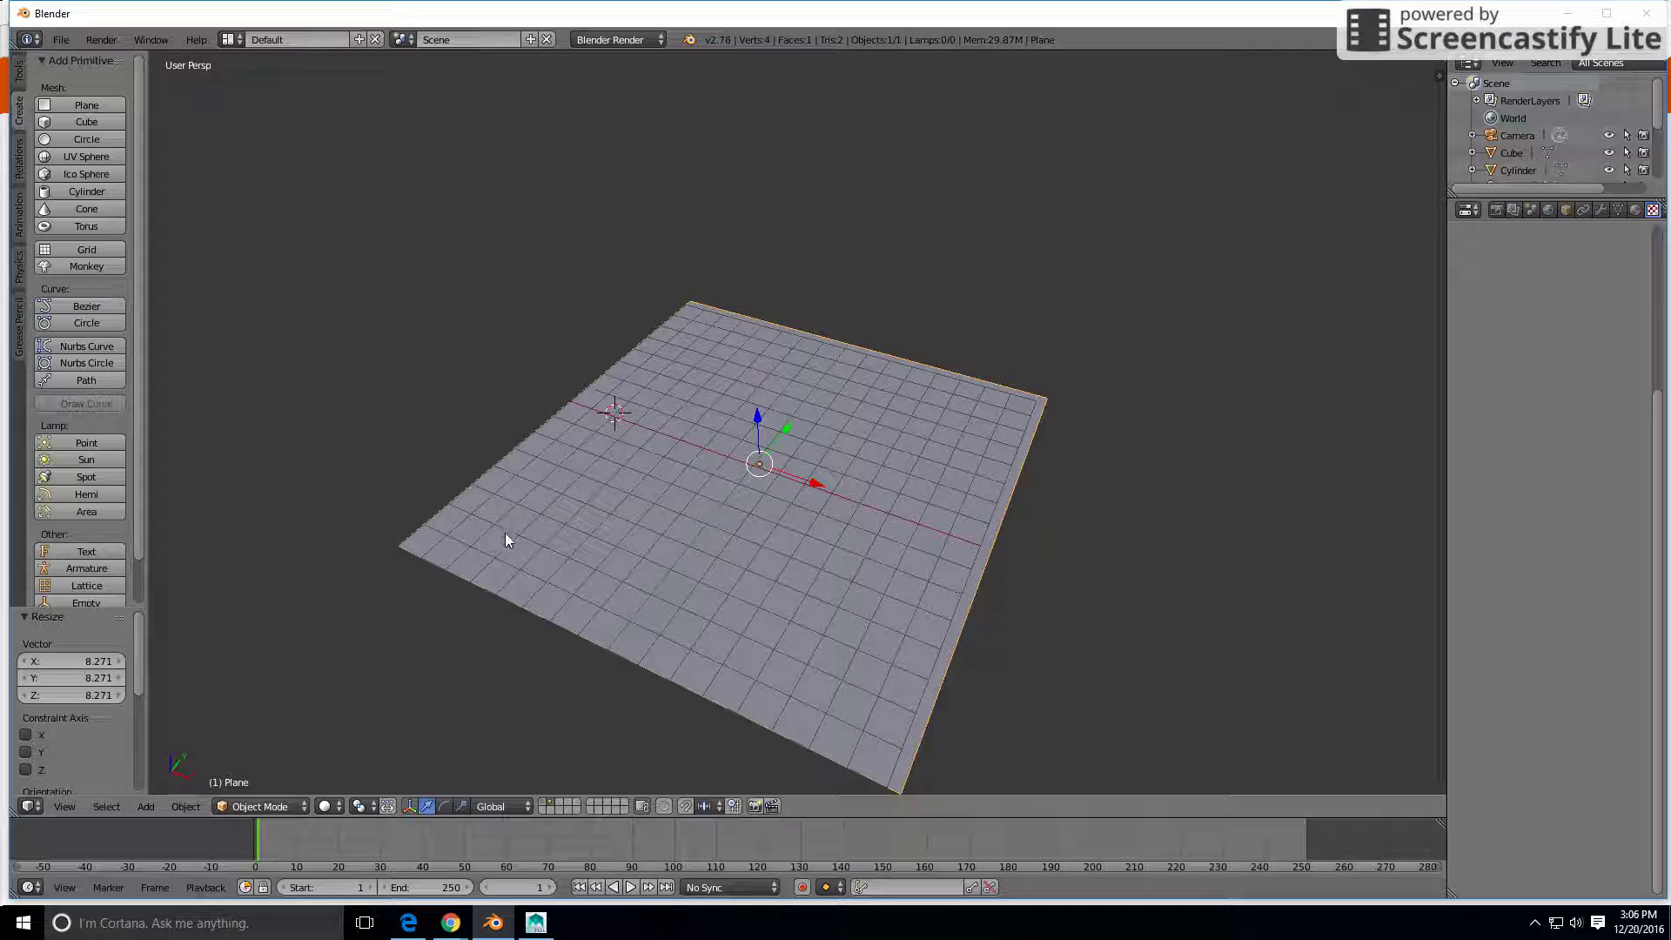
pyautogui.moveTo(507, 534); pyautogui.dragTo(754, 503, button='middle')
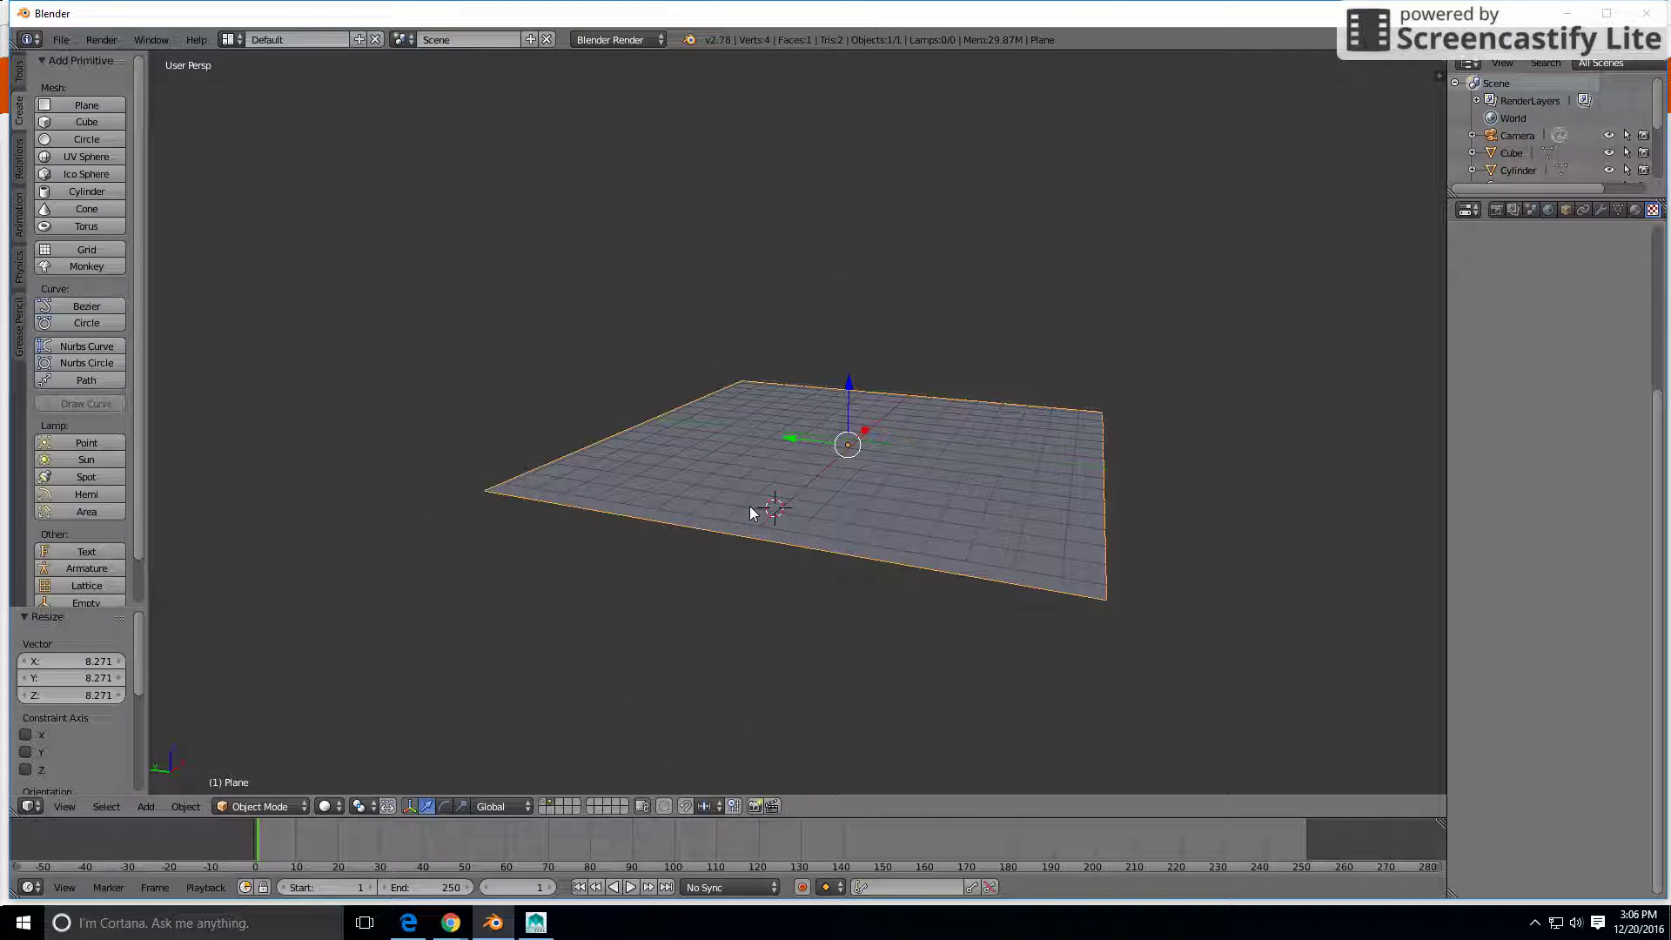
pyautogui.moveTo(739, 467); pyautogui.dragTo(705, 491, button='middle')
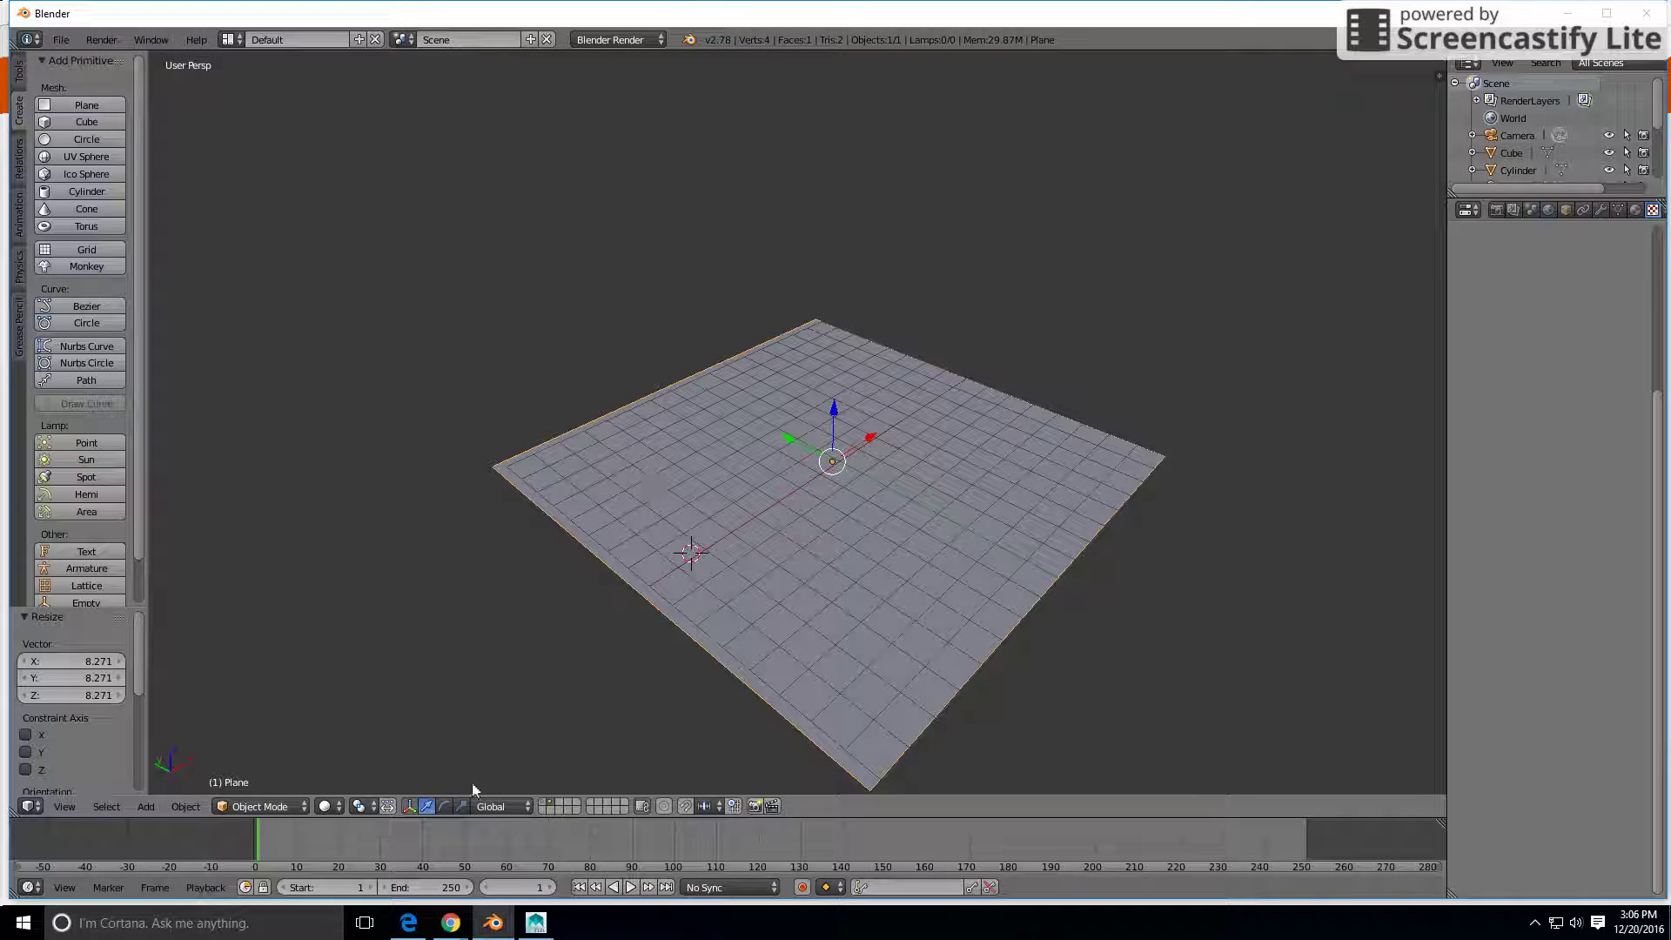
pyautogui.click(297, 809)
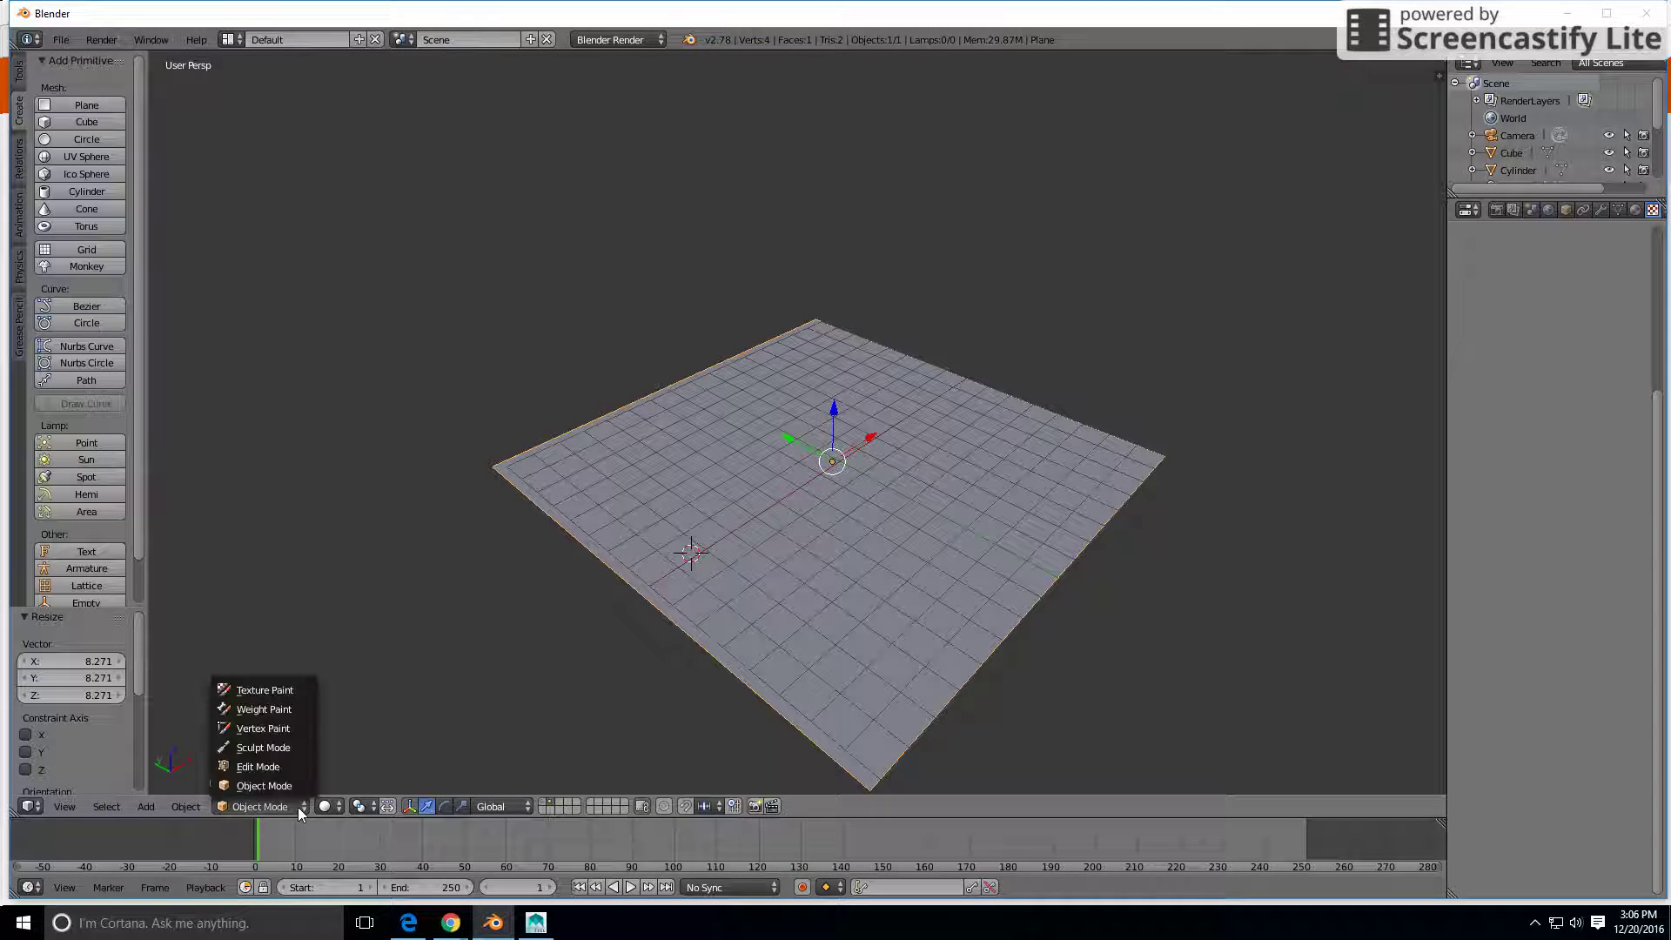
pyautogui.click(257, 767)
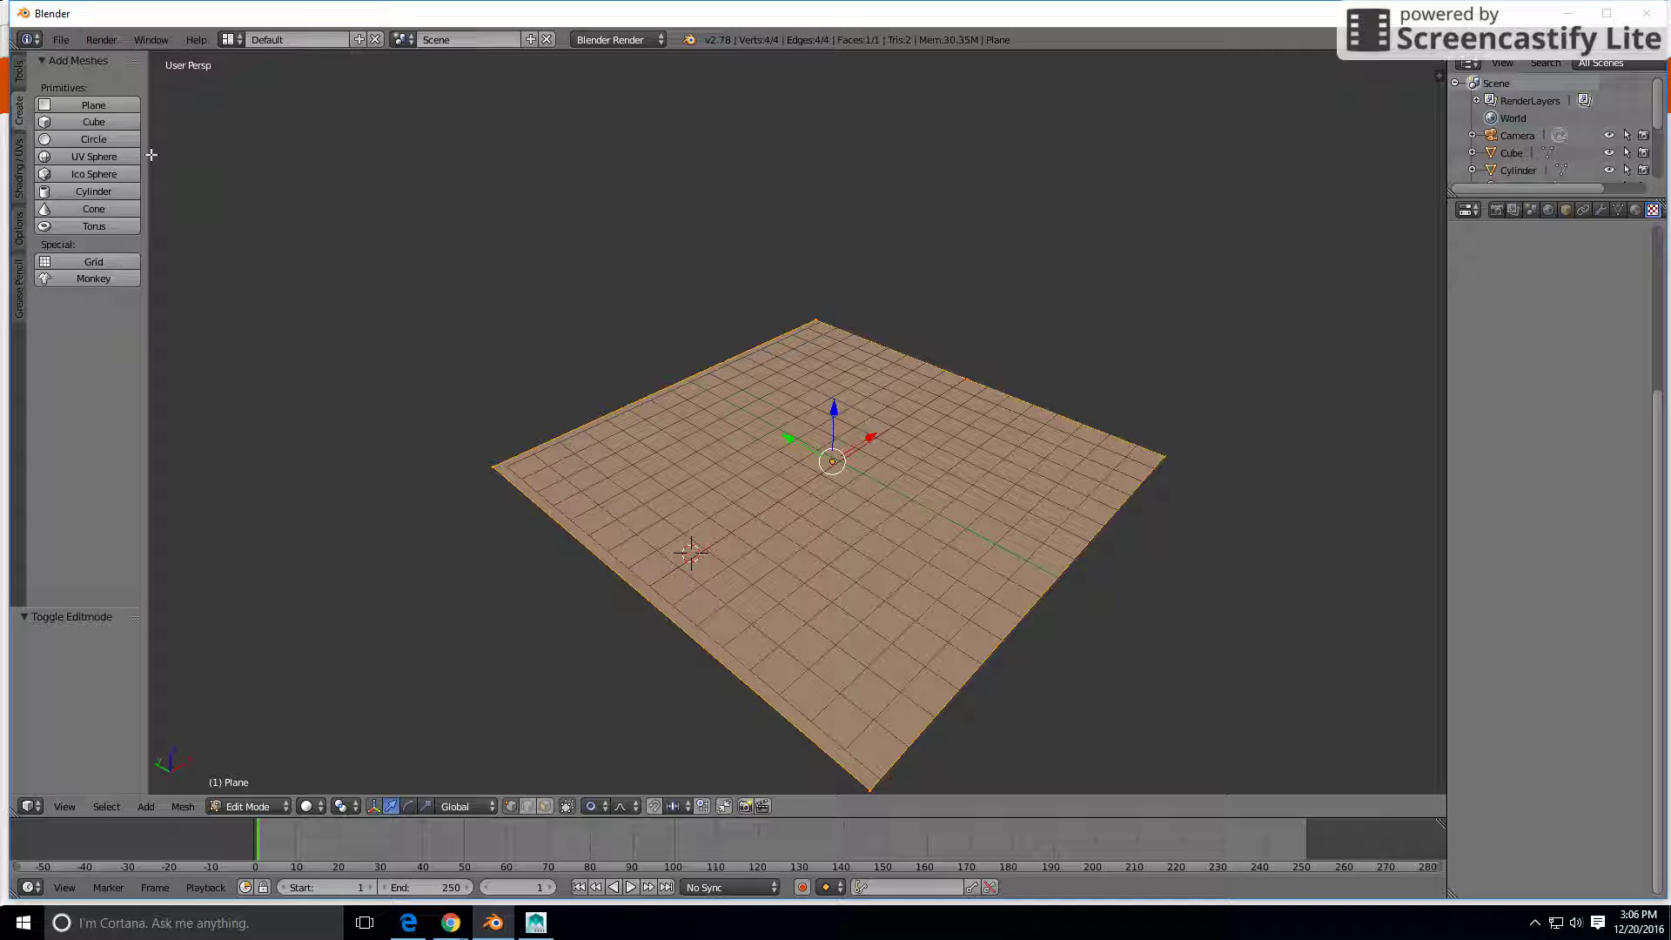
pyautogui.click(15, 80)
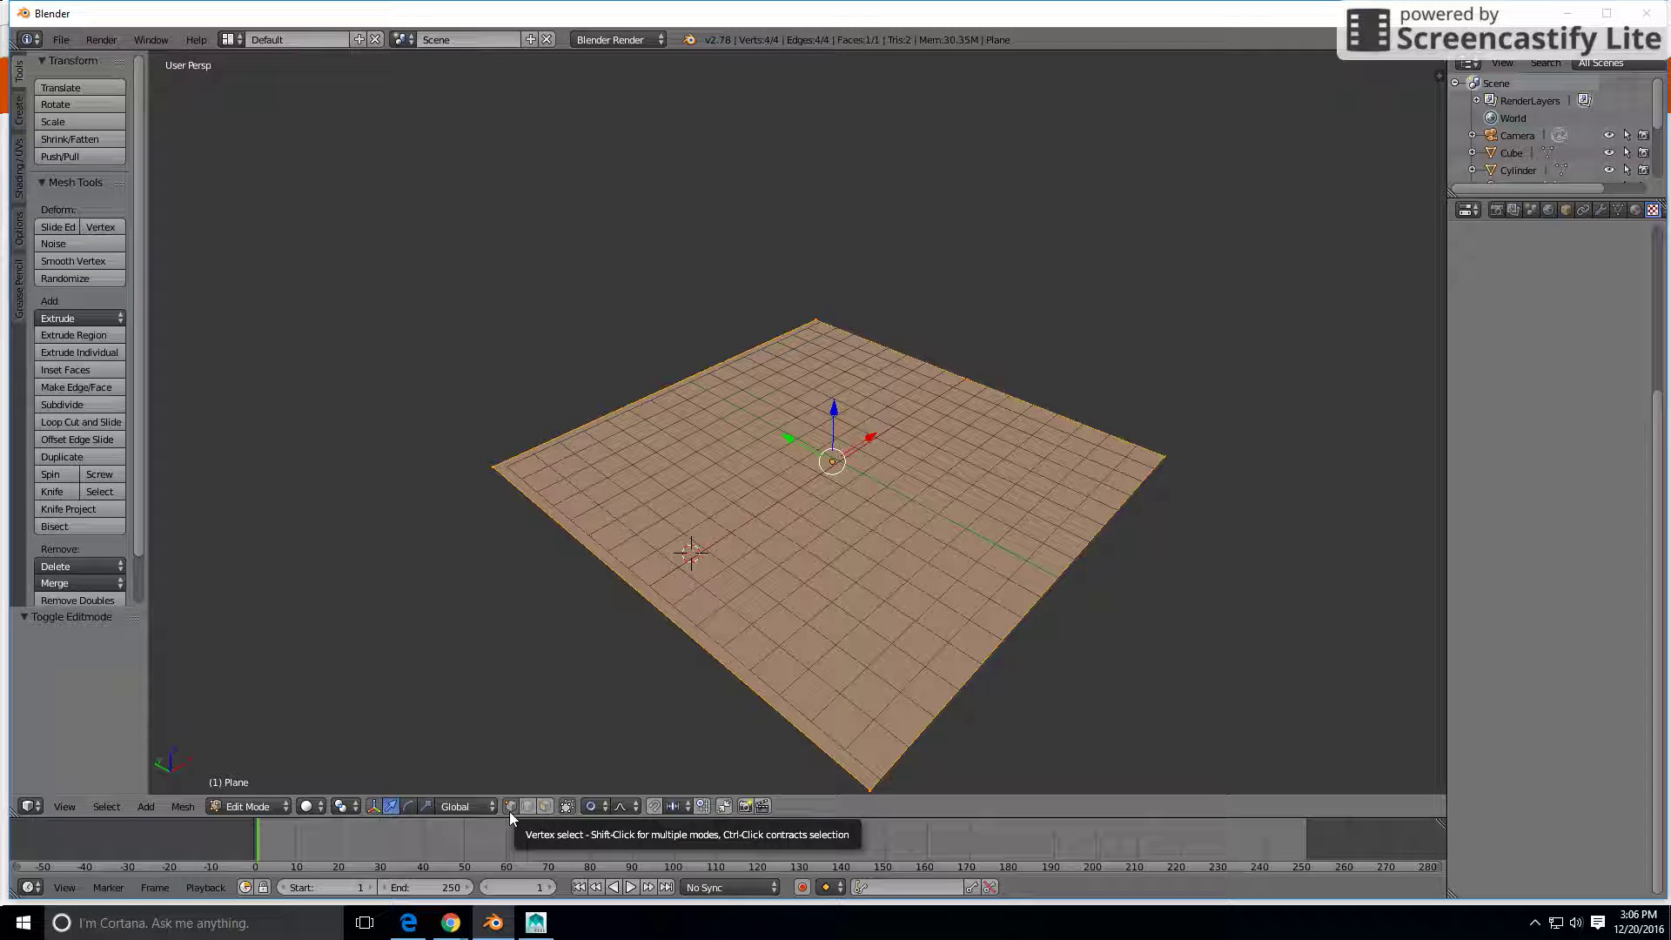
# Select each of the plane's four corner vertices one after another.
pyautogui.rightClick(492, 467)
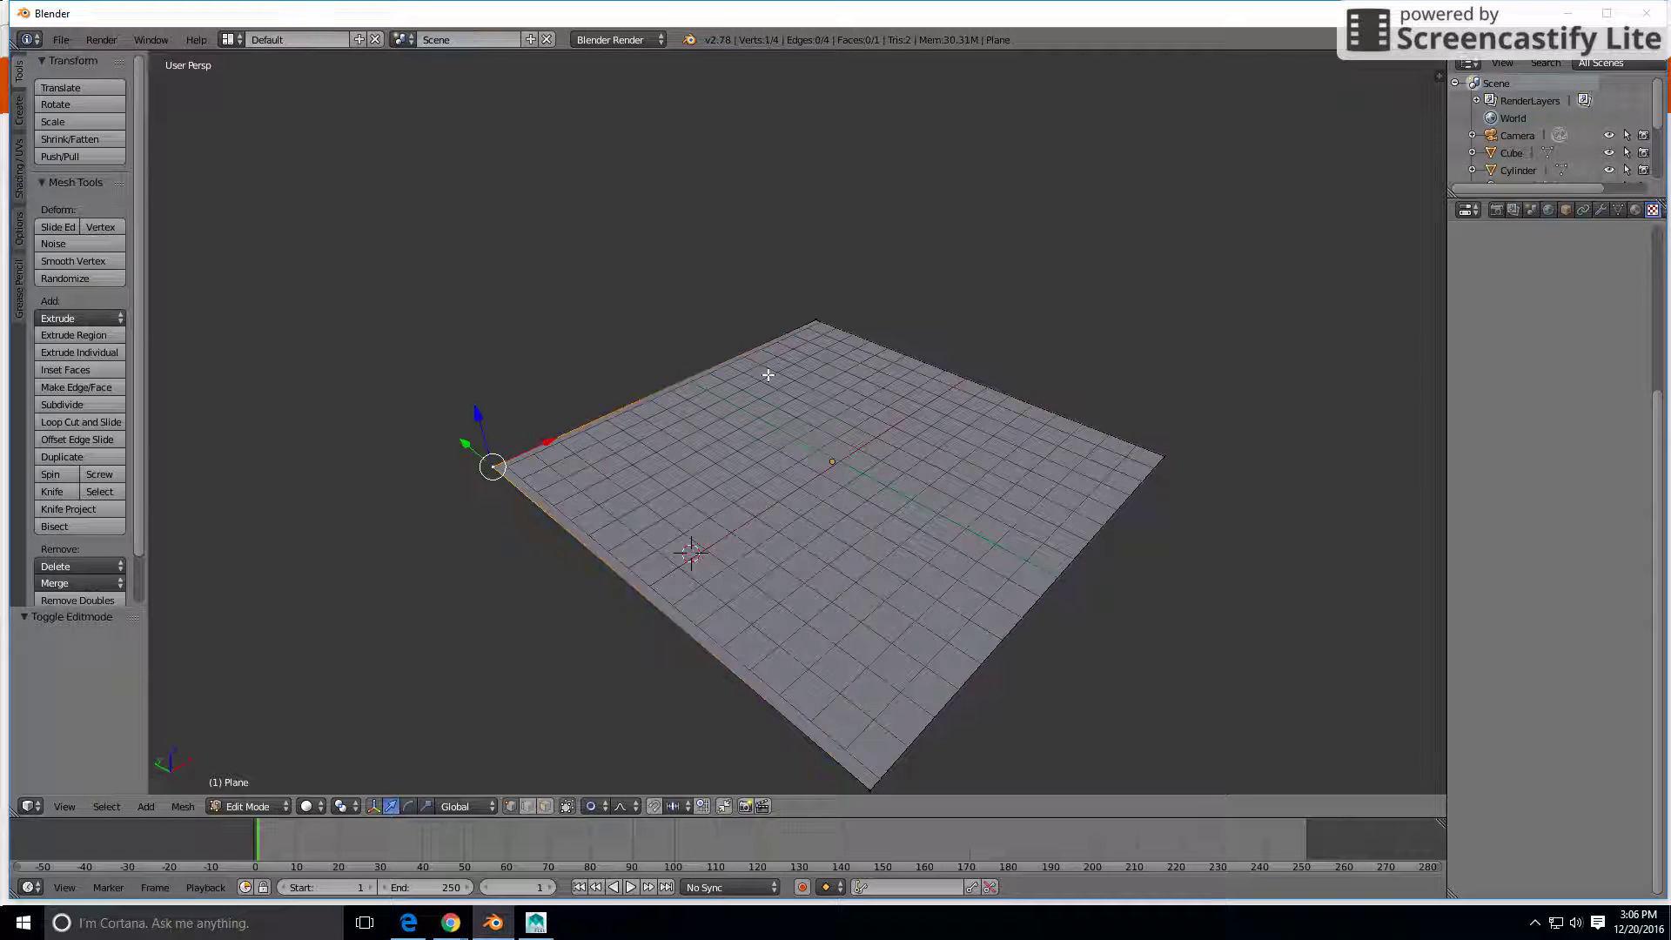
pyautogui.rightClick(817, 321)
pyautogui.rightClick(1160, 454)
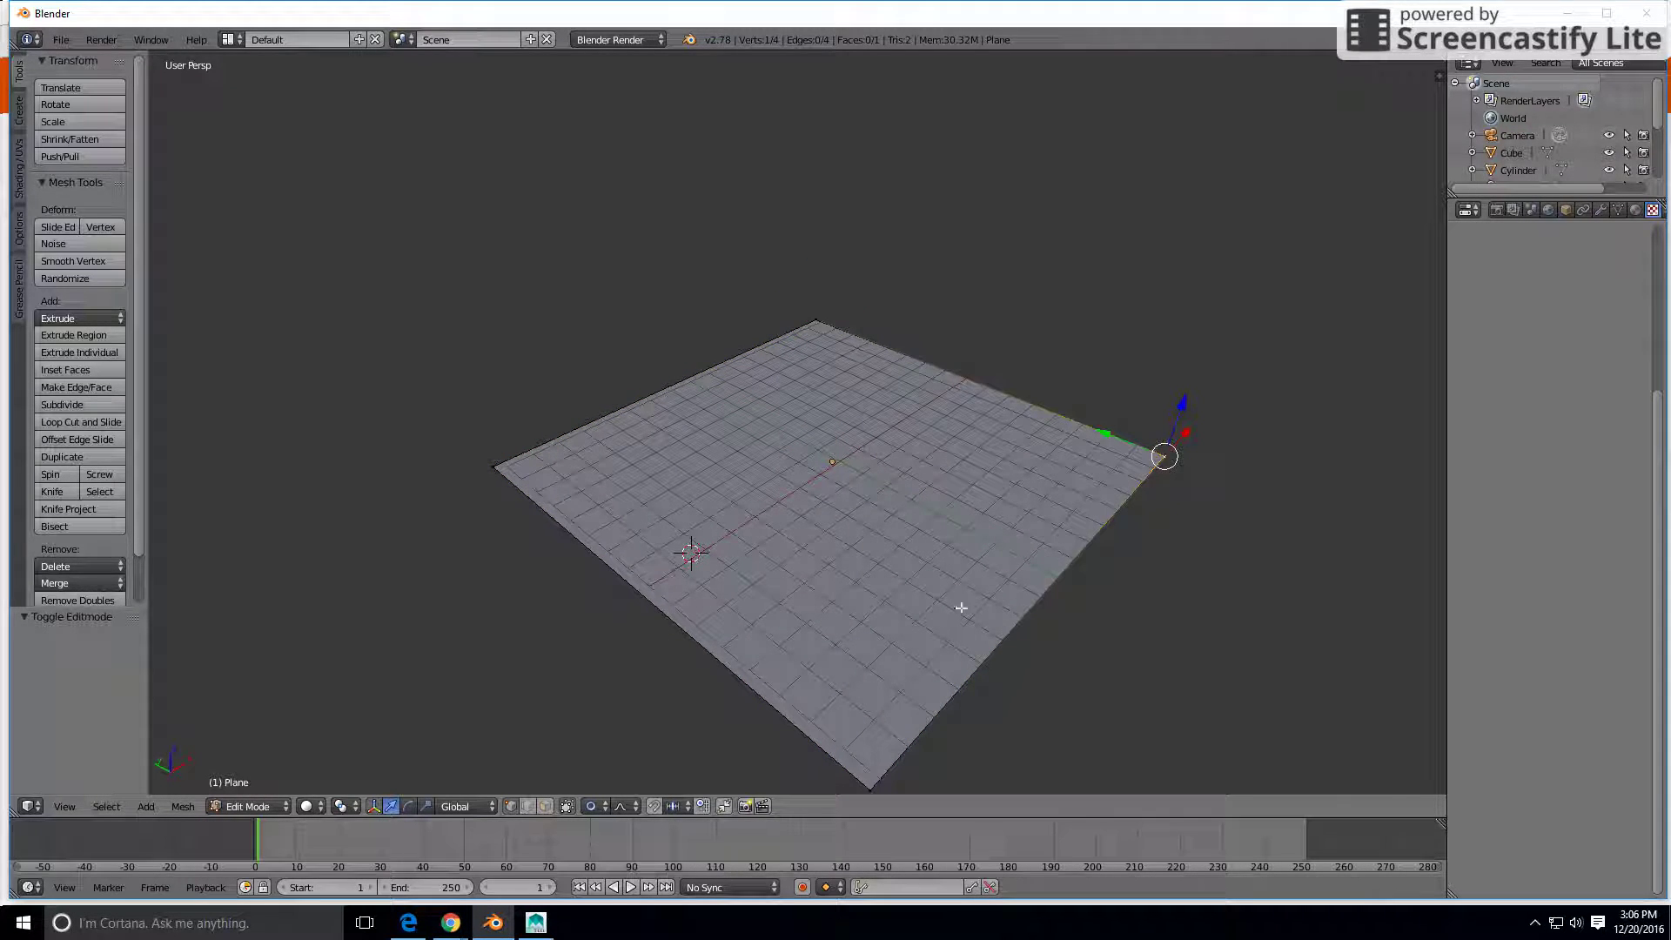
pyautogui.rightClick(862, 787)
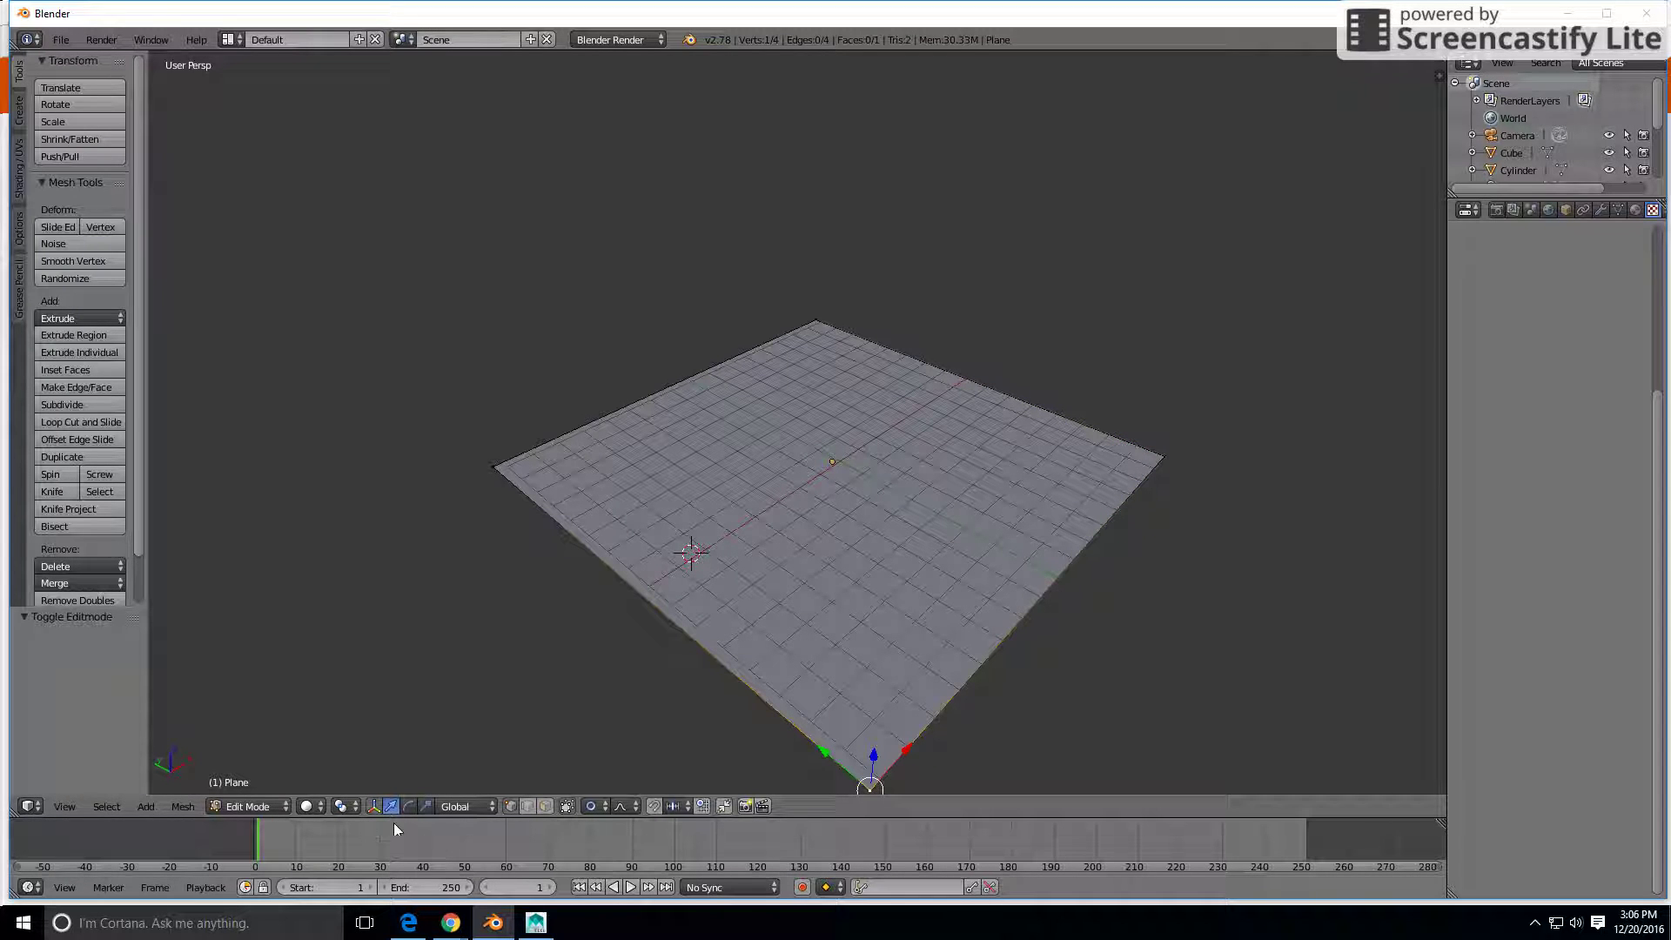
# Use edge select mode to select each of the plane's four edges in turn.
pyautogui.click(530, 807)
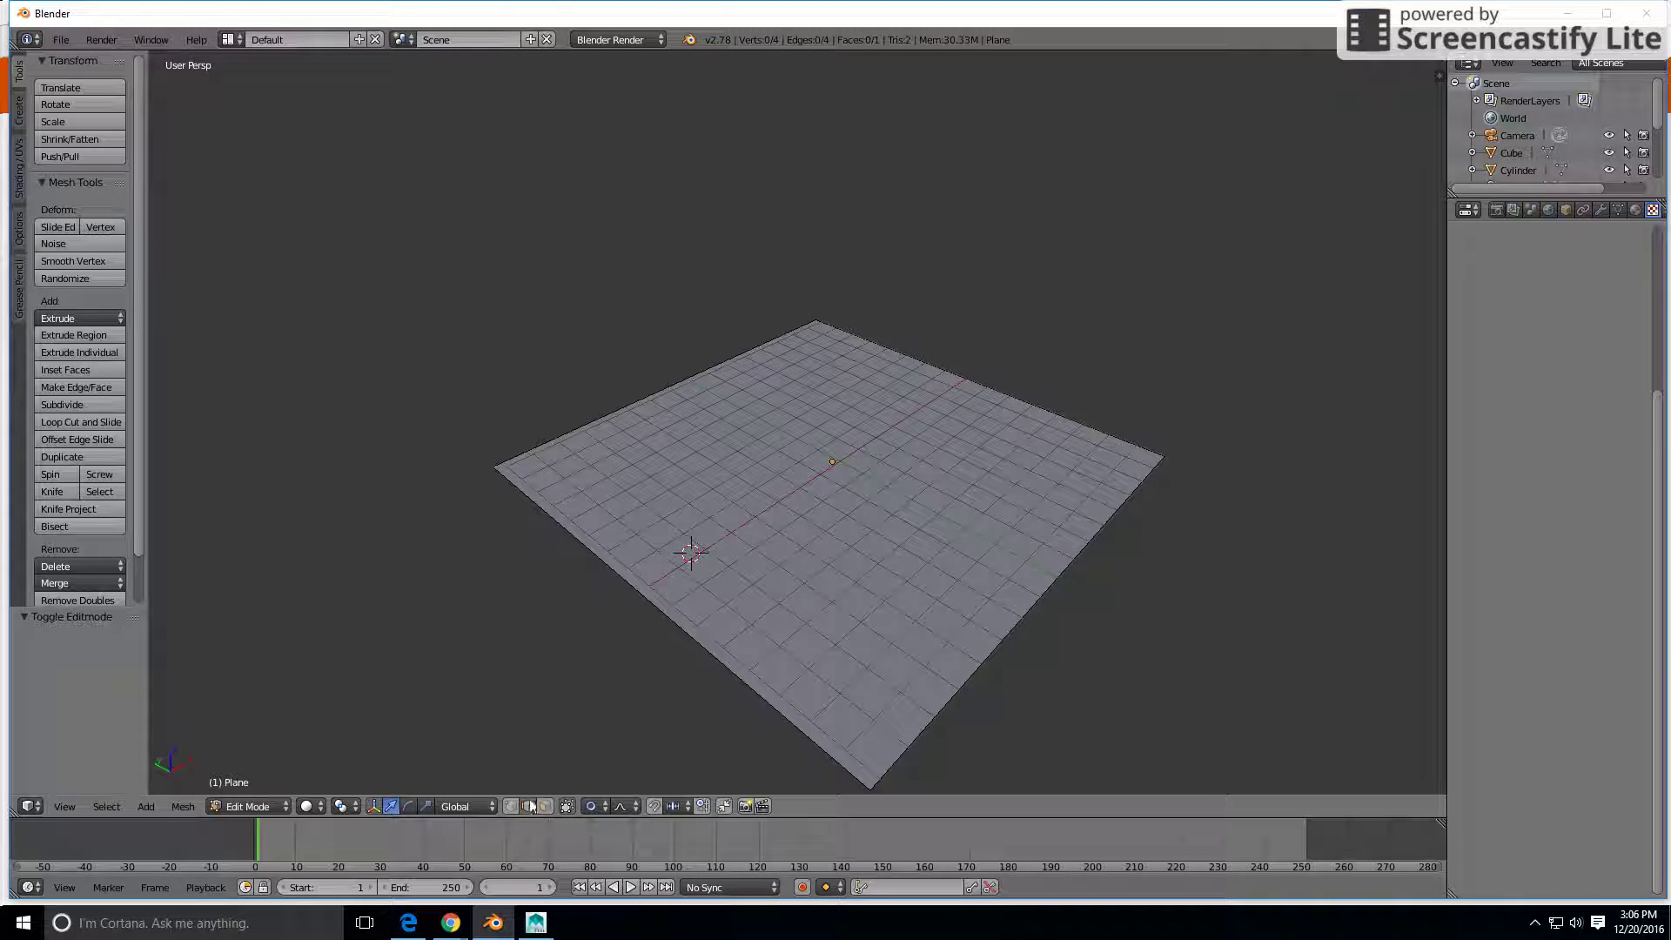
pyautogui.rightClick(616, 407)
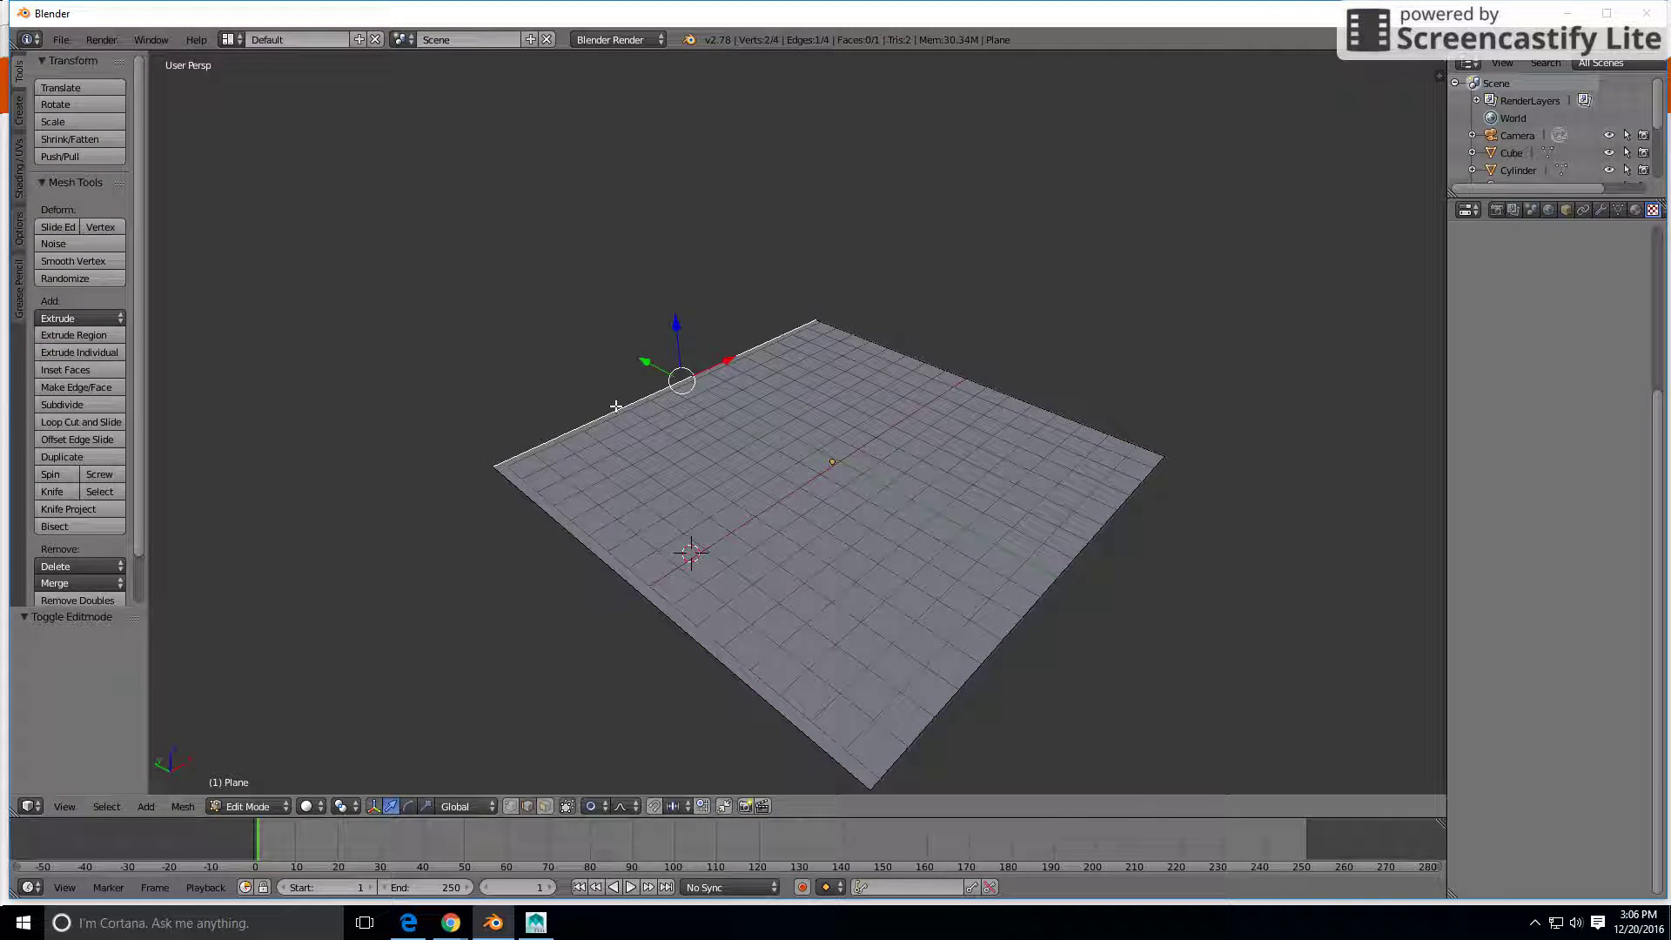
pyautogui.rightClick(606, 564)
pyautogui.rightClick(966, 380)
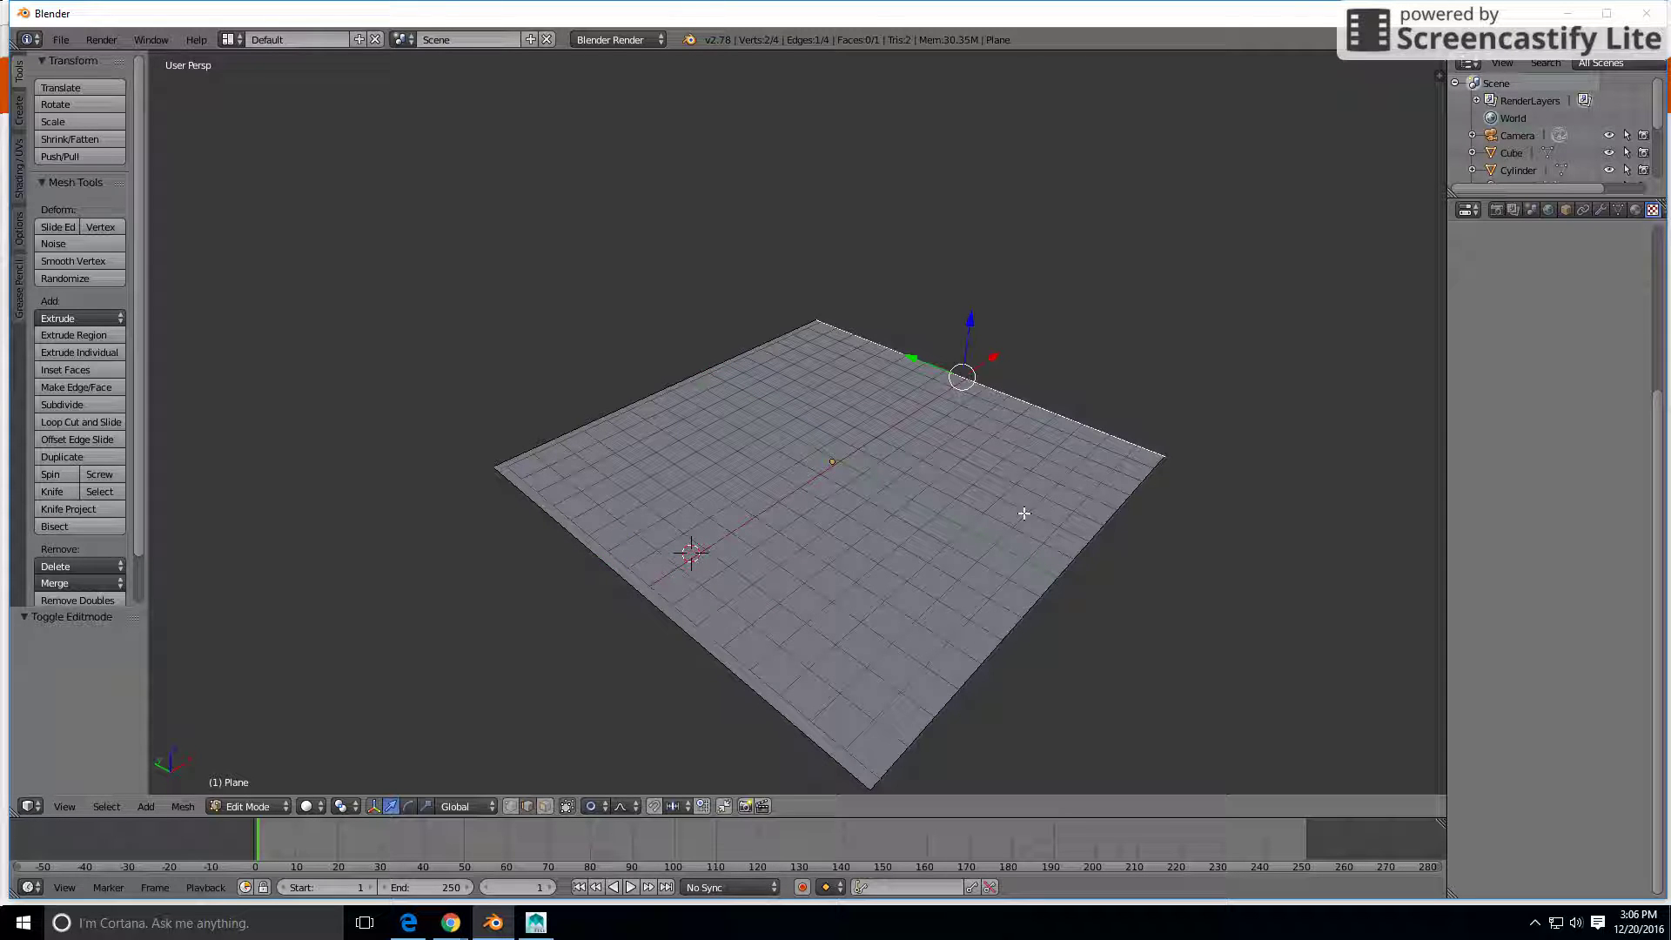
pyautogui.rightClick(1017, 623)
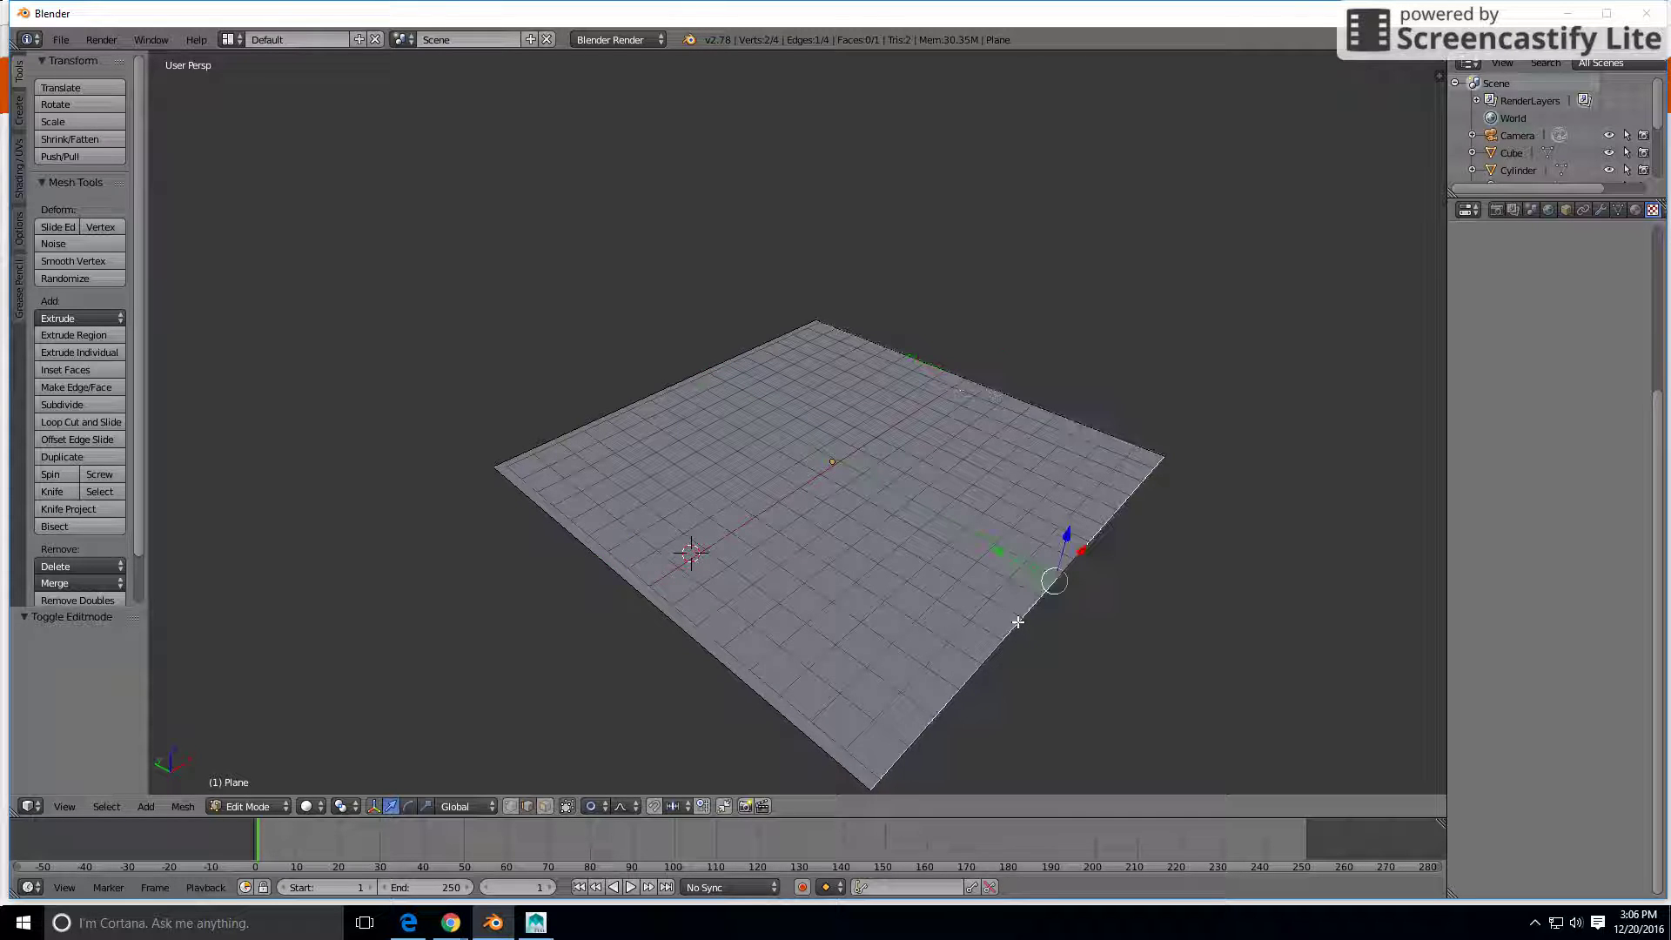
# Select the plane's whole face in face select mode and subdivide it seven times with one cut each.
pyautogui.click(545, 806)
pyautogui.rightClick(913, 461)
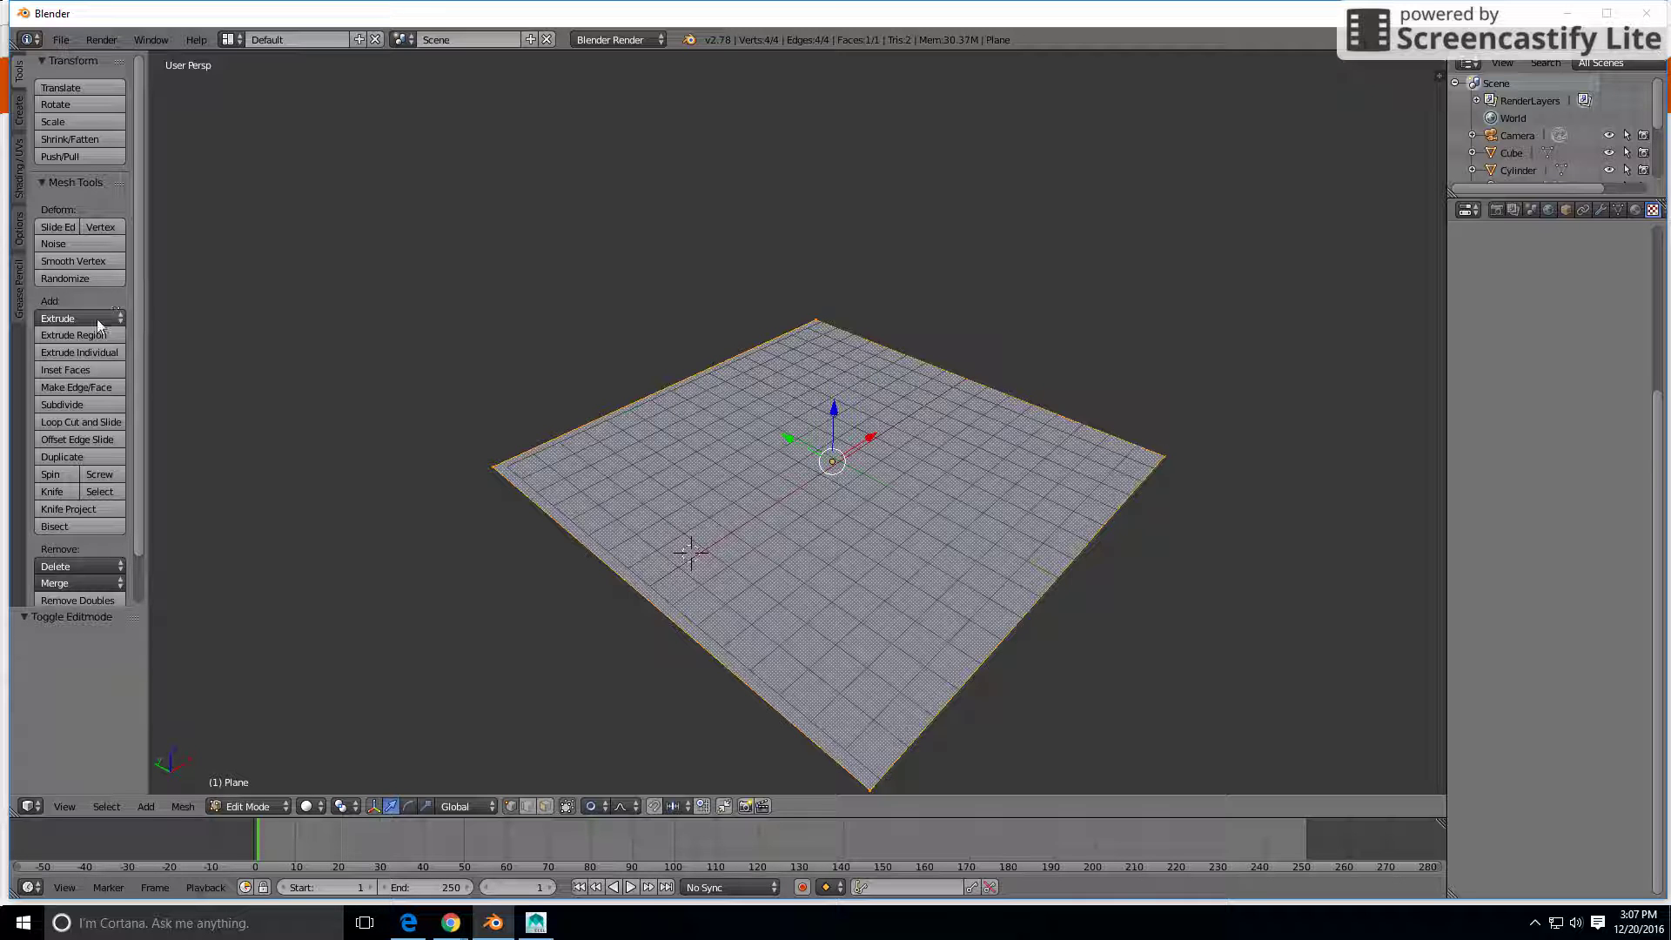
pyautogui.click(79, 406)
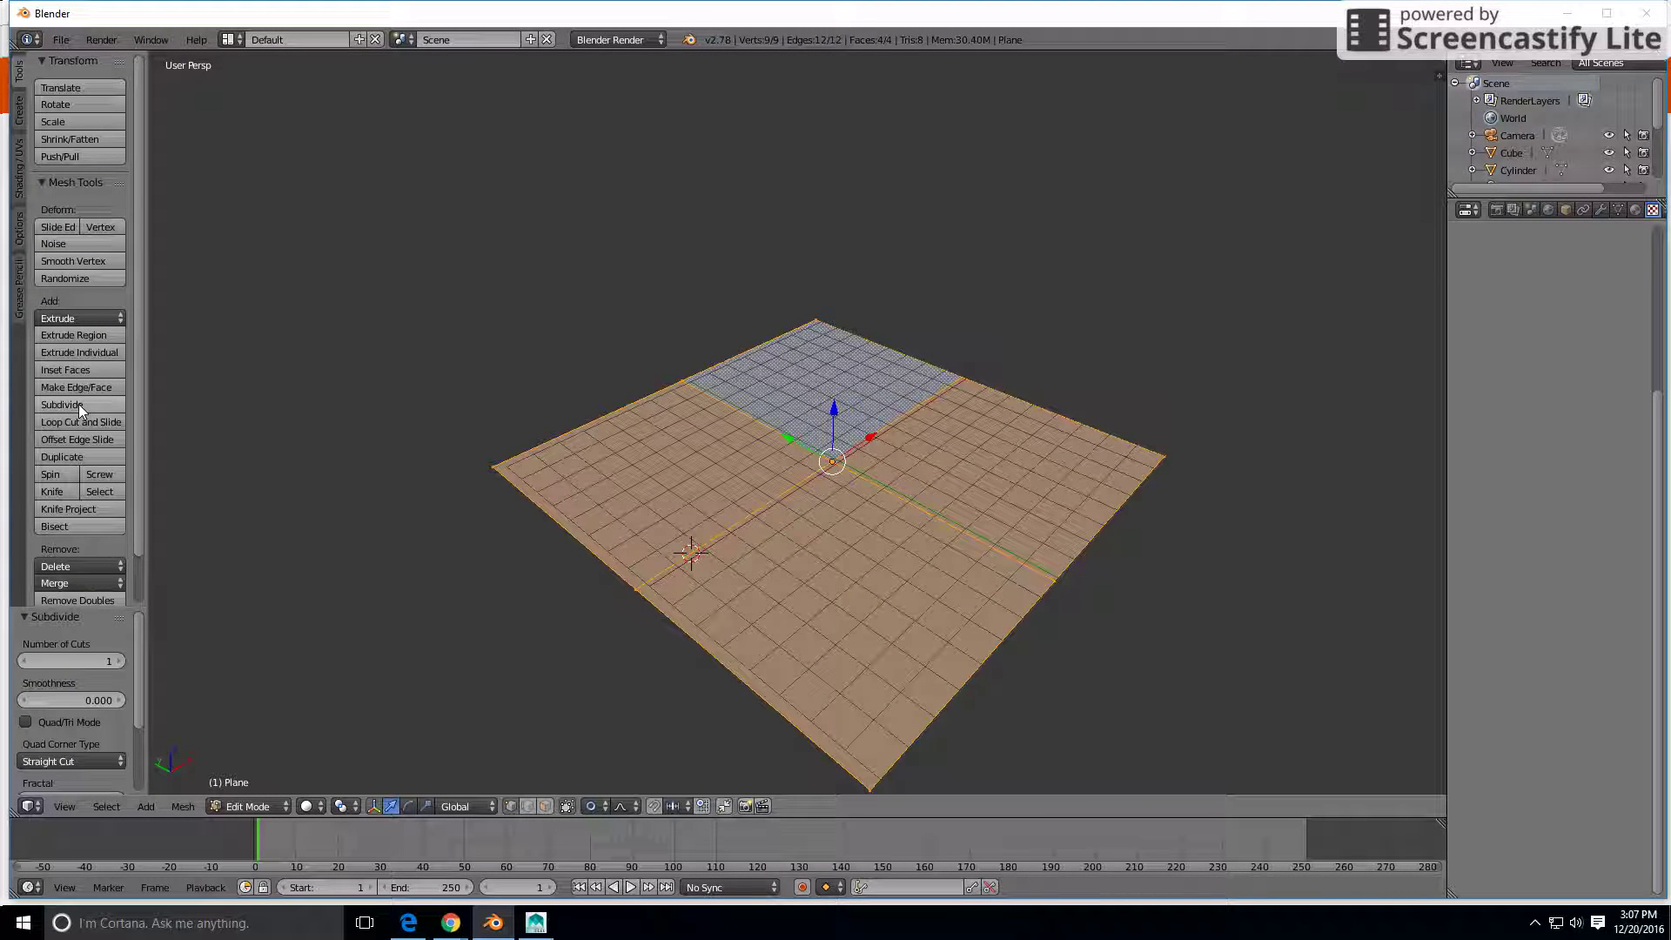
pyautogui.click(78, 404)
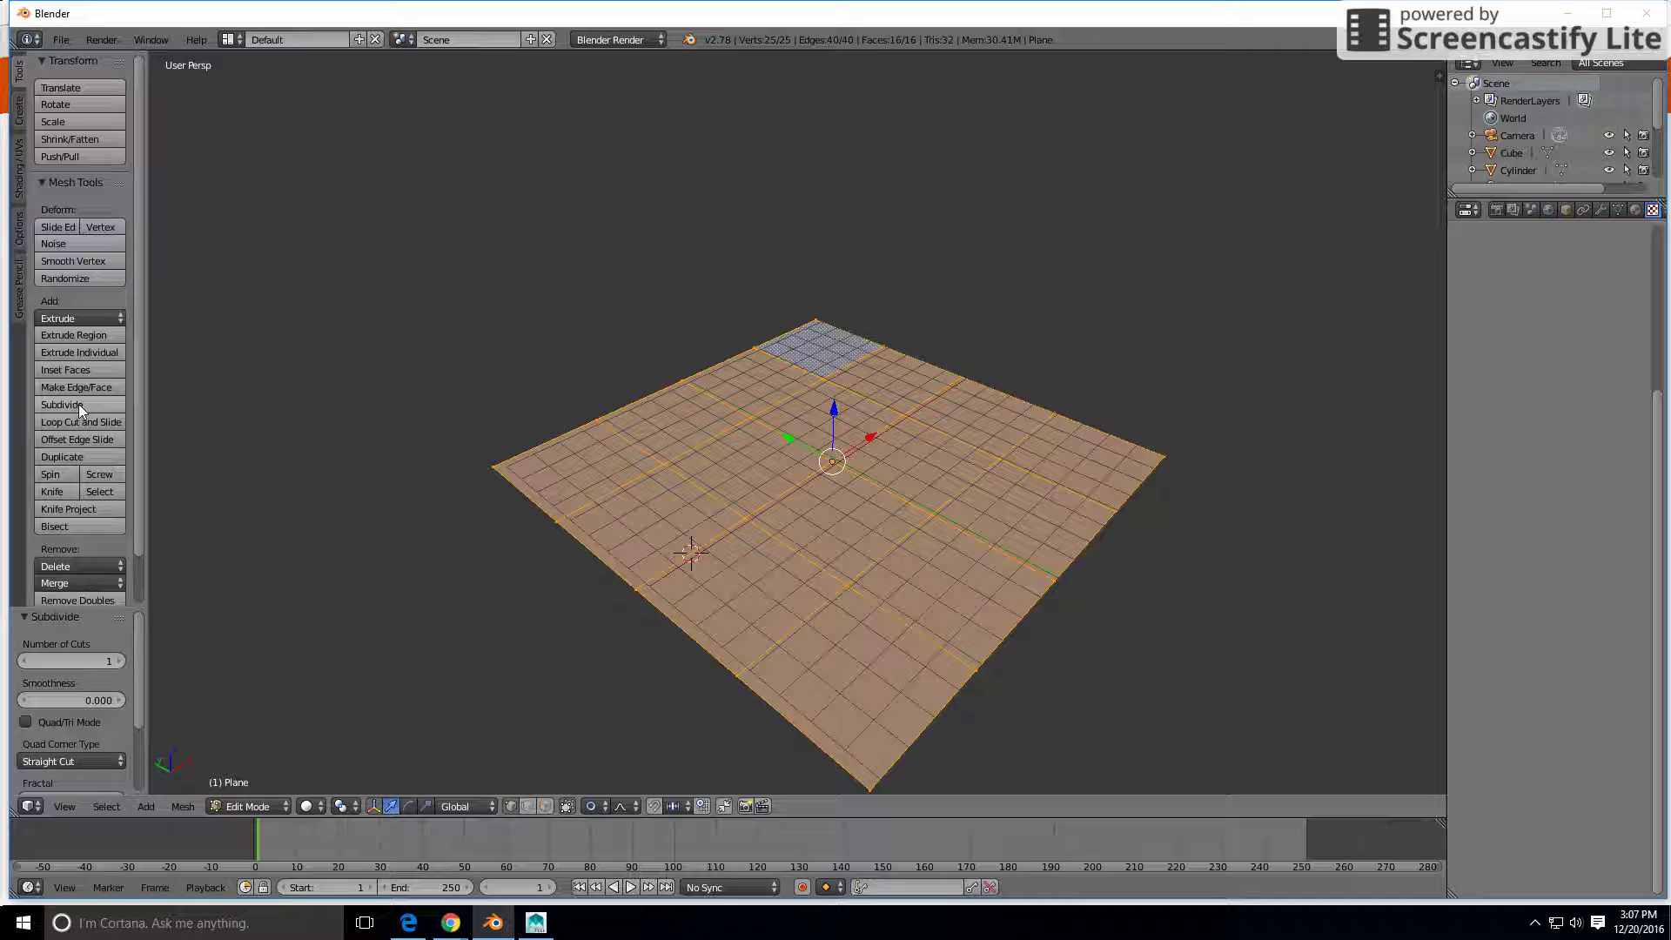
pyautogui.click(78, 404)
pyautogui.click(78, 404)
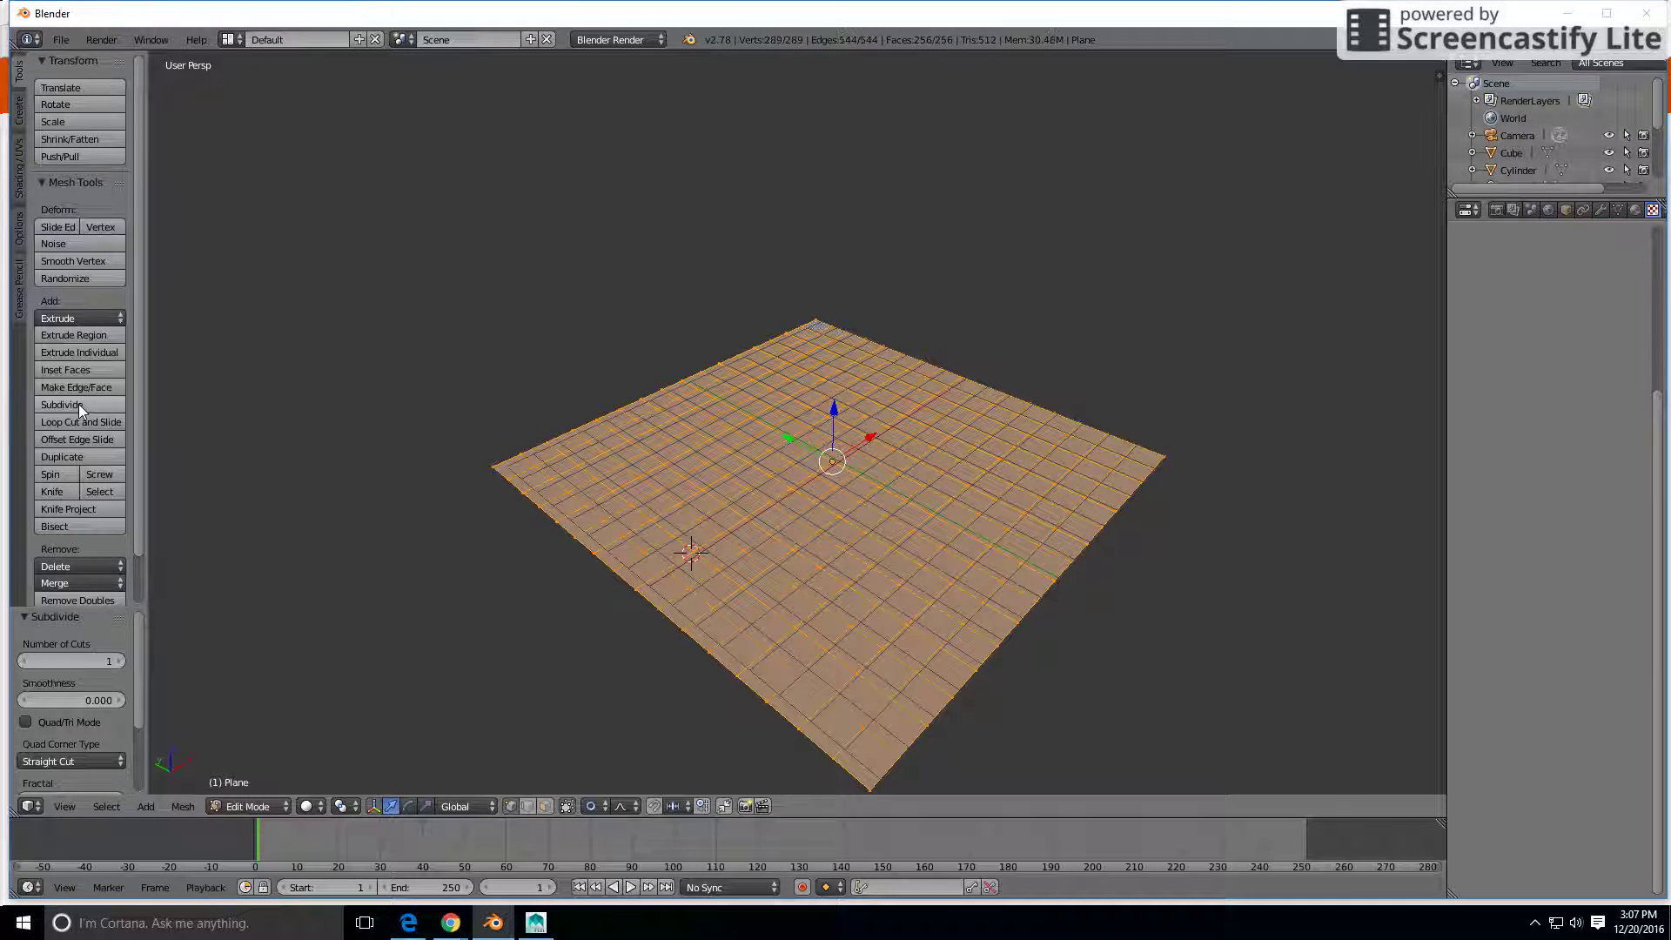
pyautogui.click(79, 404)
pyautogui.click(78, 404)
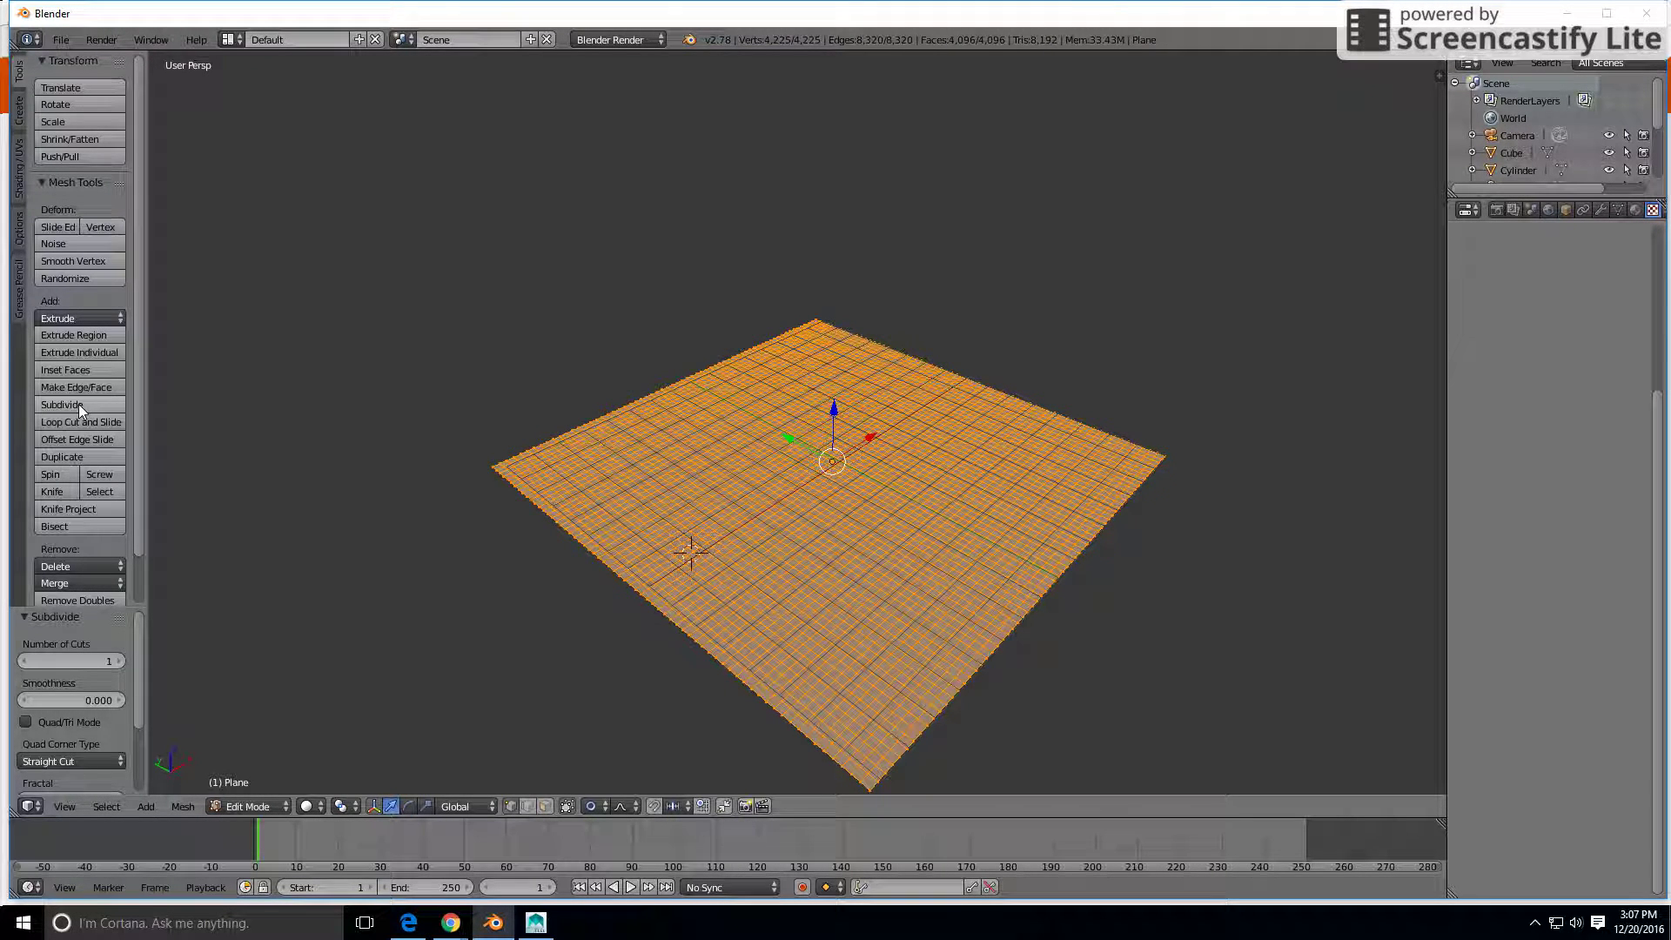
pyautogui.click(78, 403)
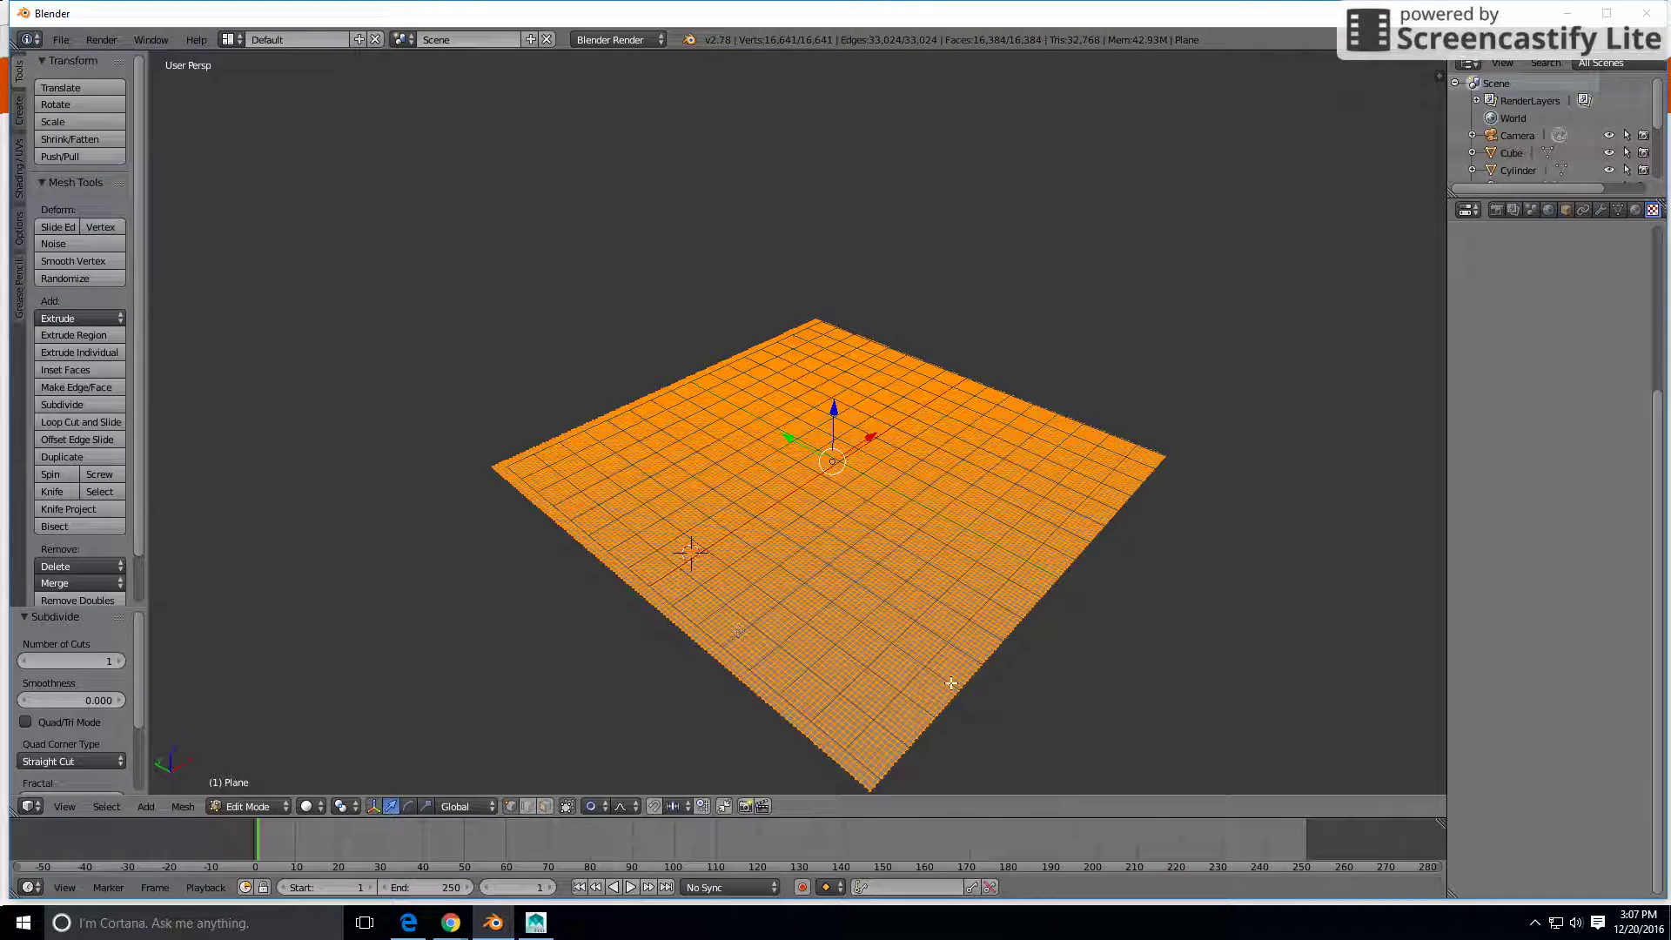
# Try selecting single vertices on the subdivided plane, then raise one near its edge about 2.93 units along Z.
pyautogui.moveTo(897, 669); pyautogui.dragTo(1019, 651, button='middle')
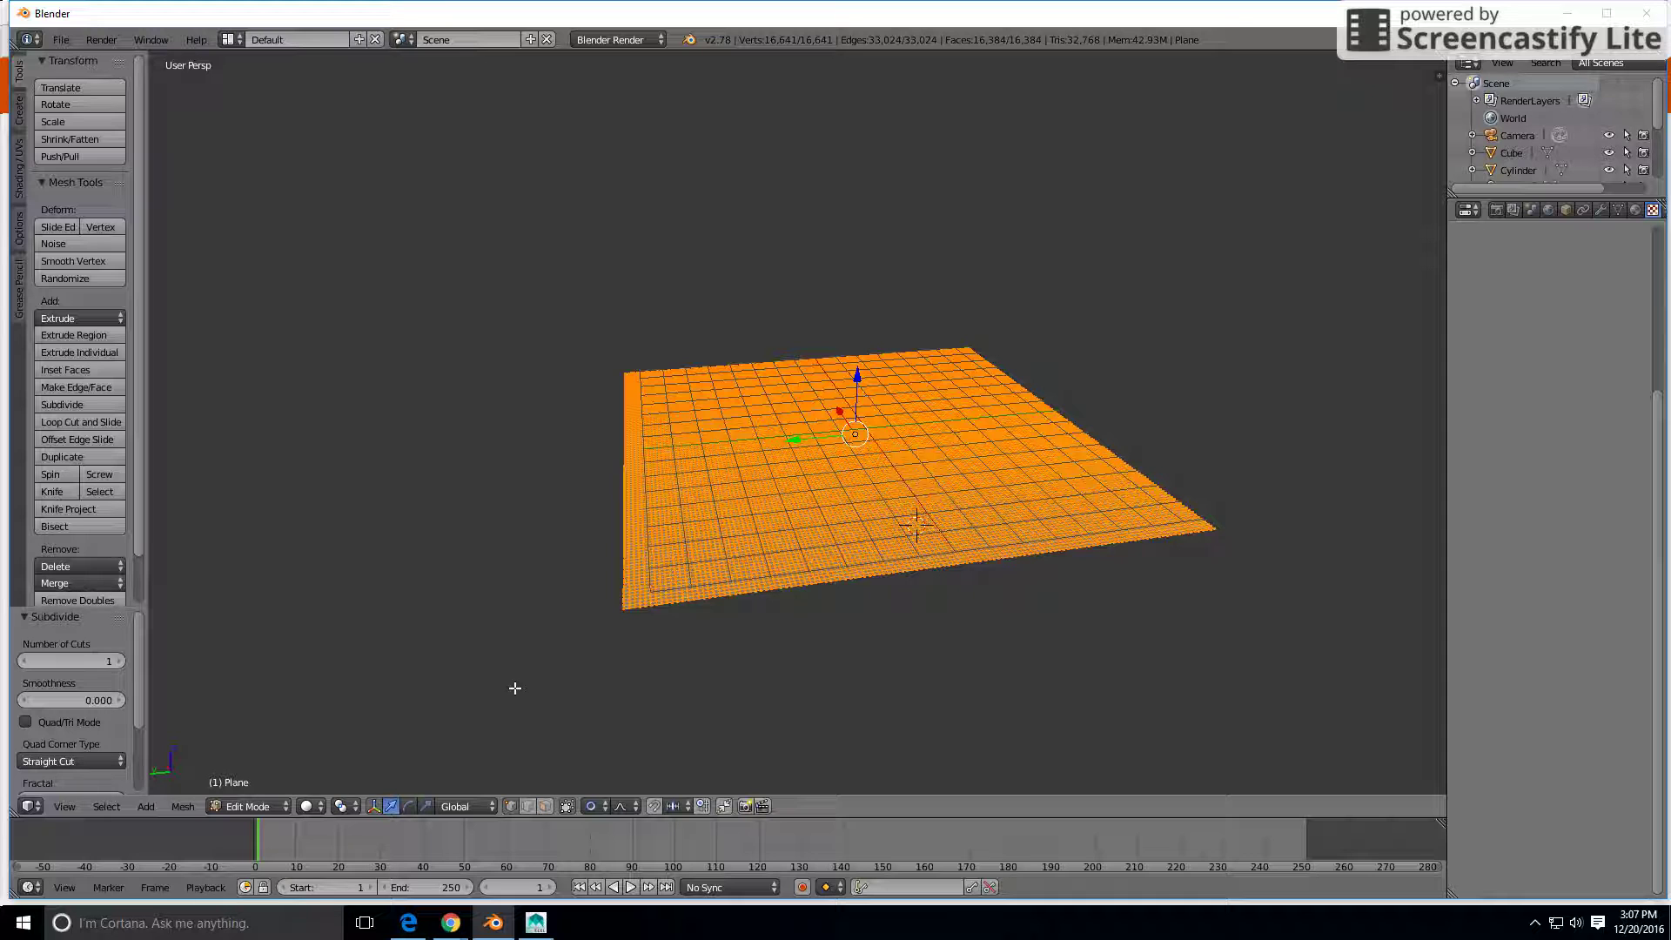
pyautogui.rightClick(642, 512)
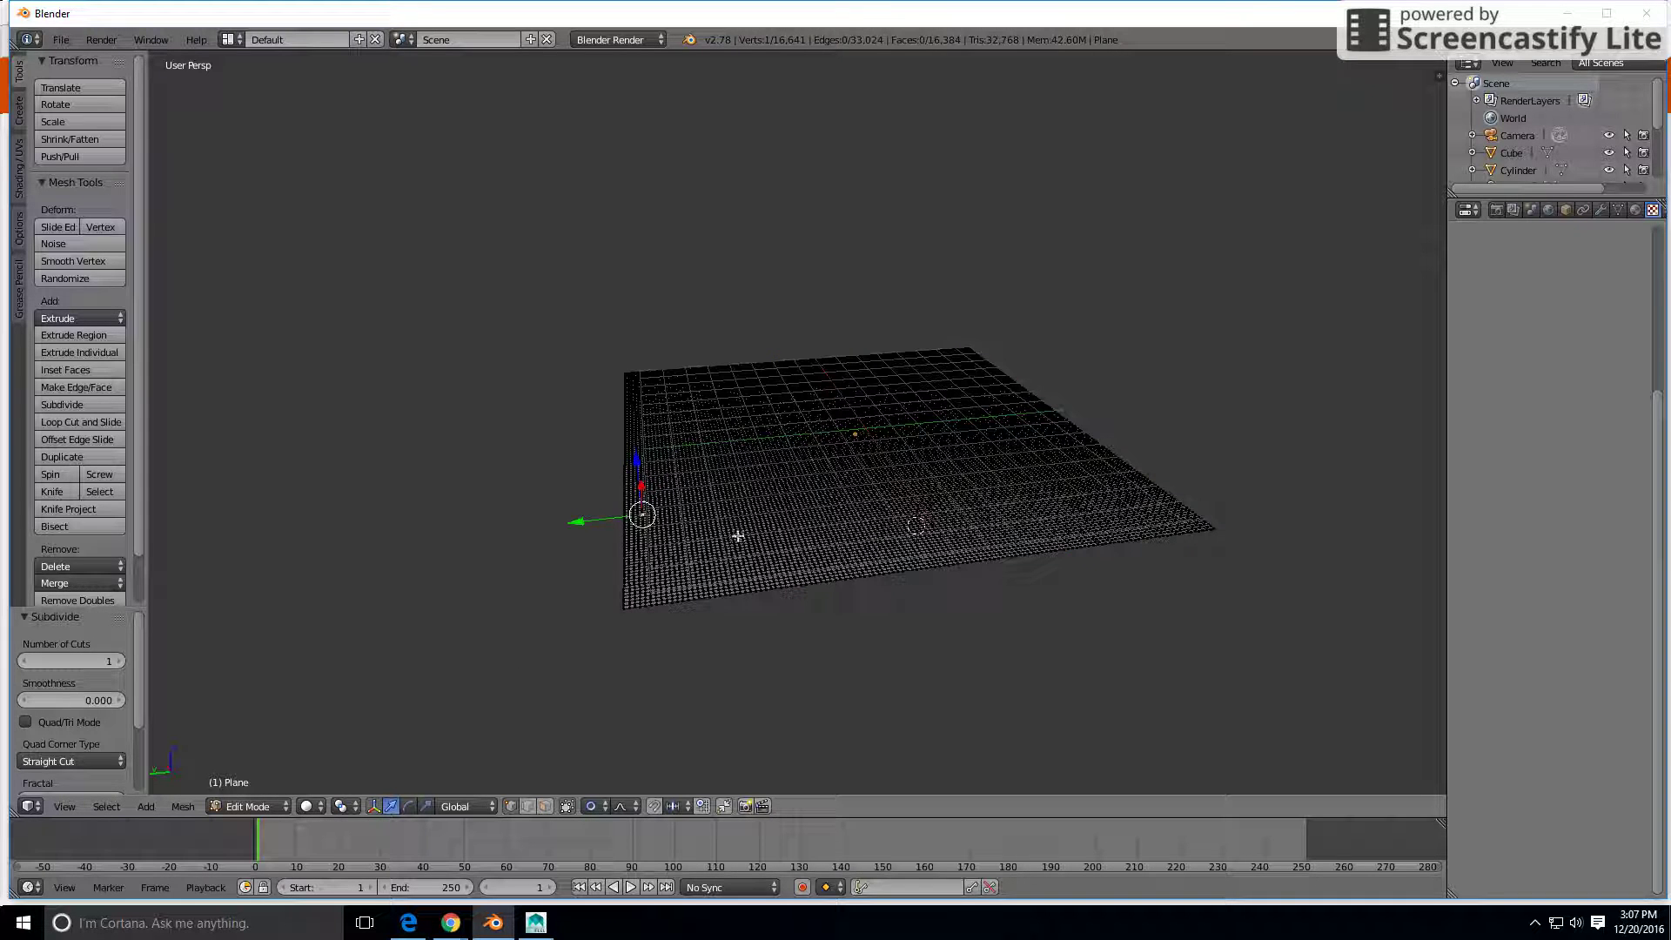
pyautogui.rightClick(746, 511)
pyautogui.rightClick(844, 460)
pyautogui.rightClick(728, 452)
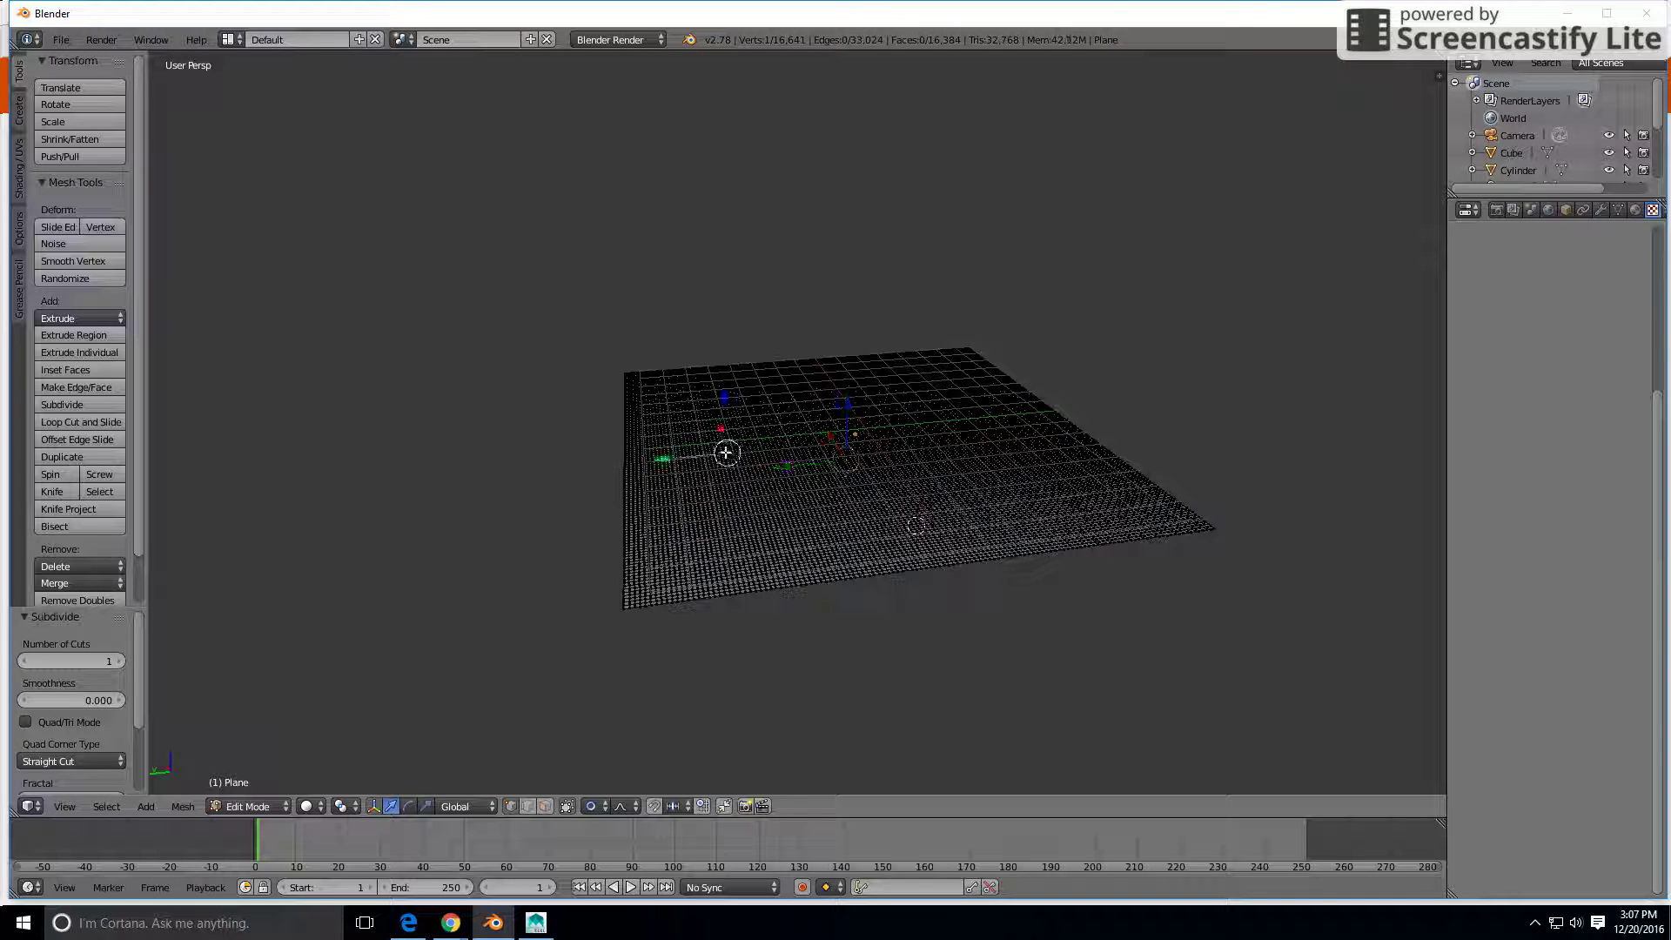
pyautogui.rightClick(723, 497)
pyautogui.scroll(5, 773, 540)
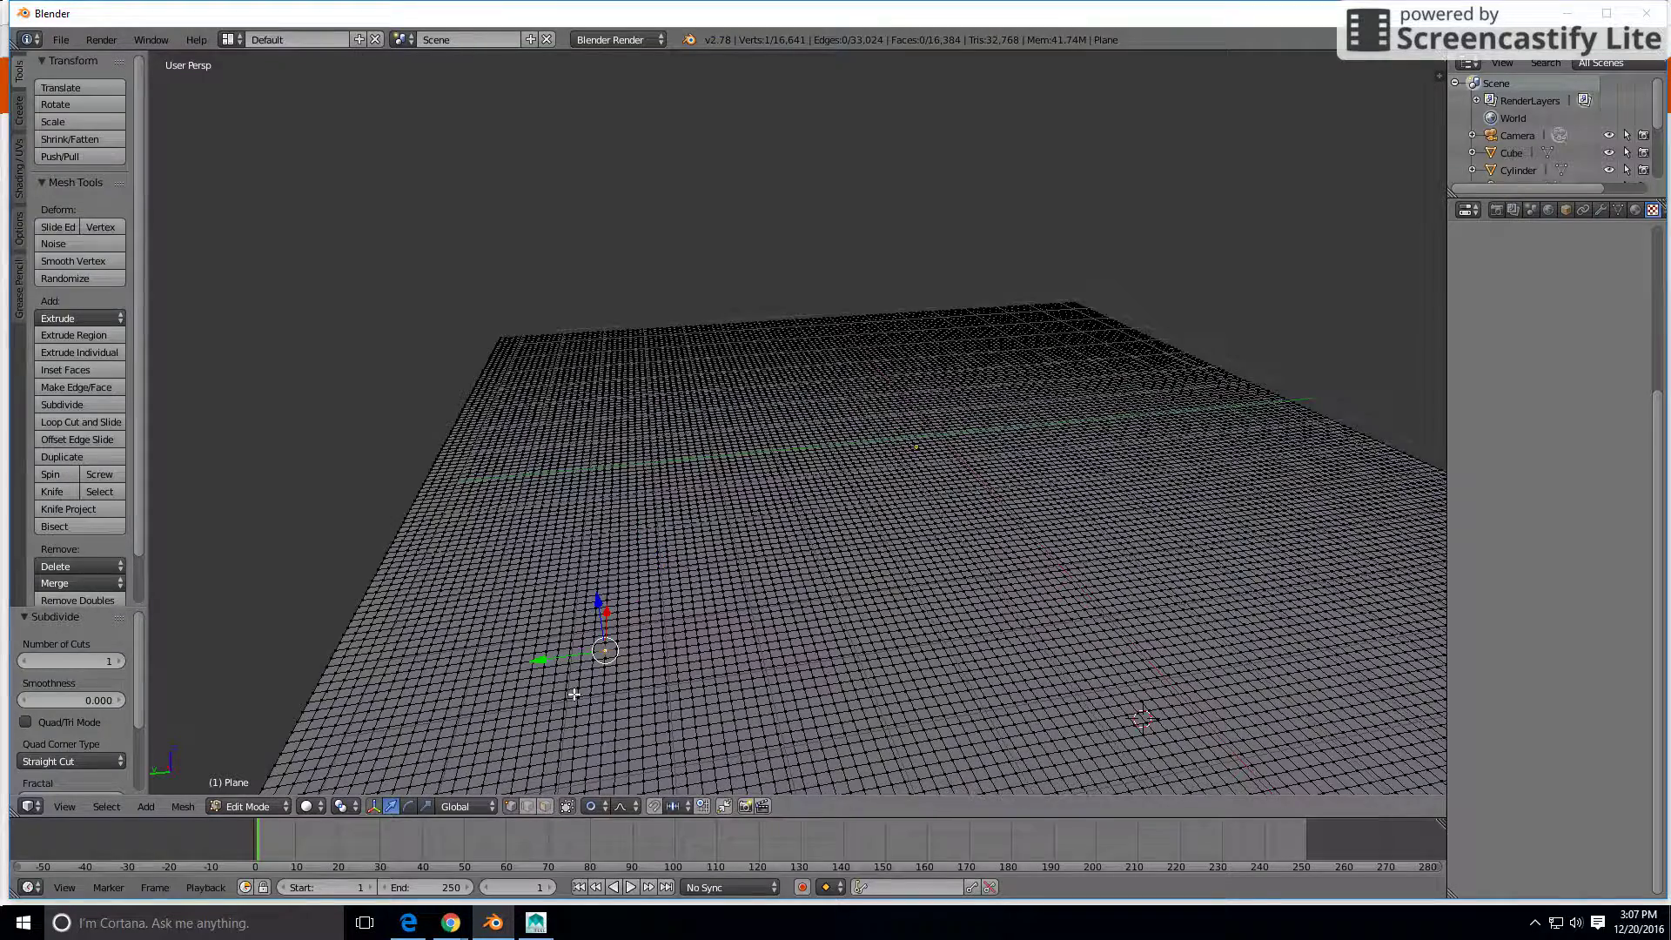
pyautogui.scroll(-5, 575, 694)
pyautogui.moveTo(724, 520); pyautogui.dragTo(862, 584, button='middle')
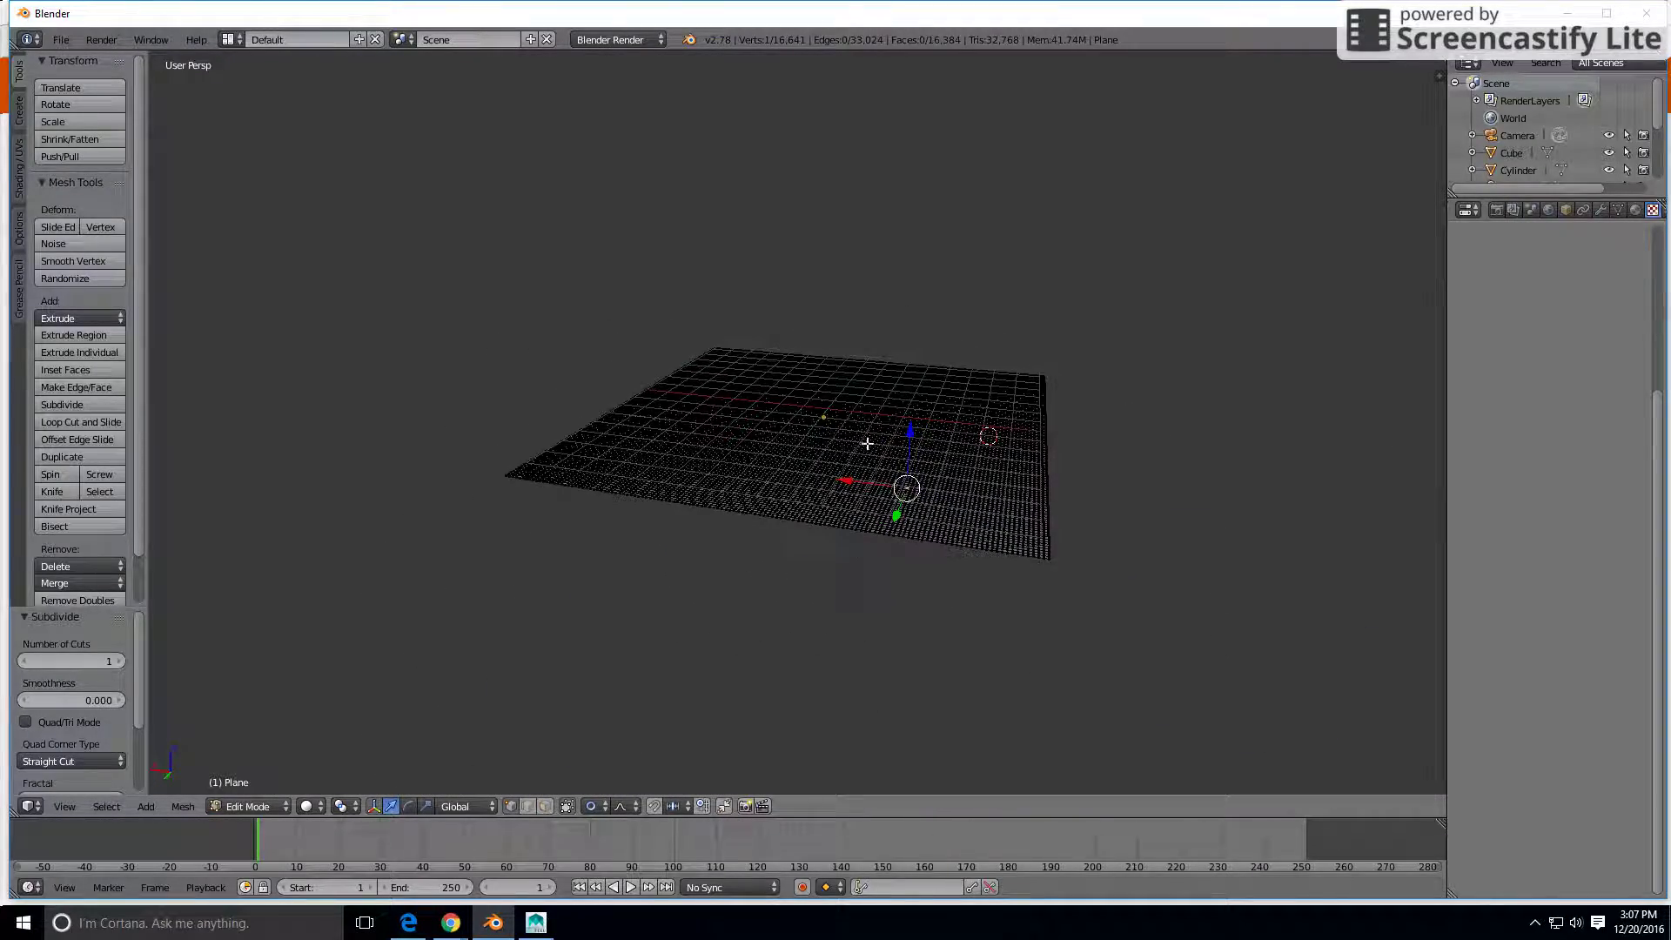
pyautogui.moveTo(912, 430); pyautogui.dragTo(920, 342)
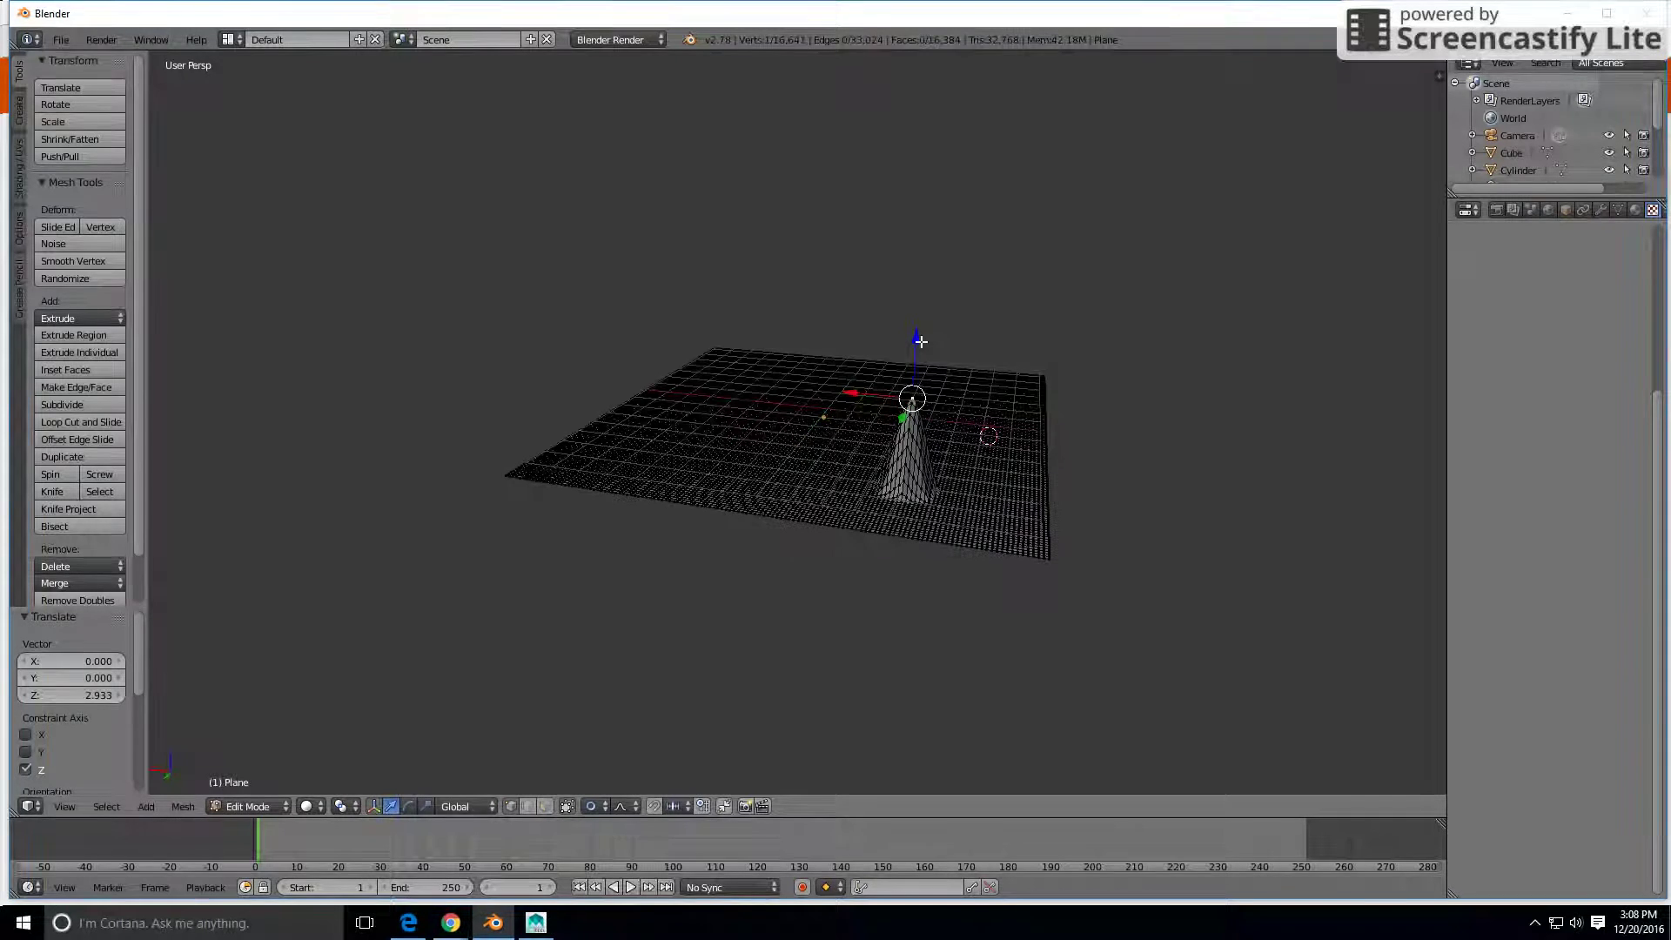
# Undo the vertex raise and try lifting the same vertex about 6.75 along Z with proportional editing disabled.
pyautogui.hotkey('ctrl', 'z')
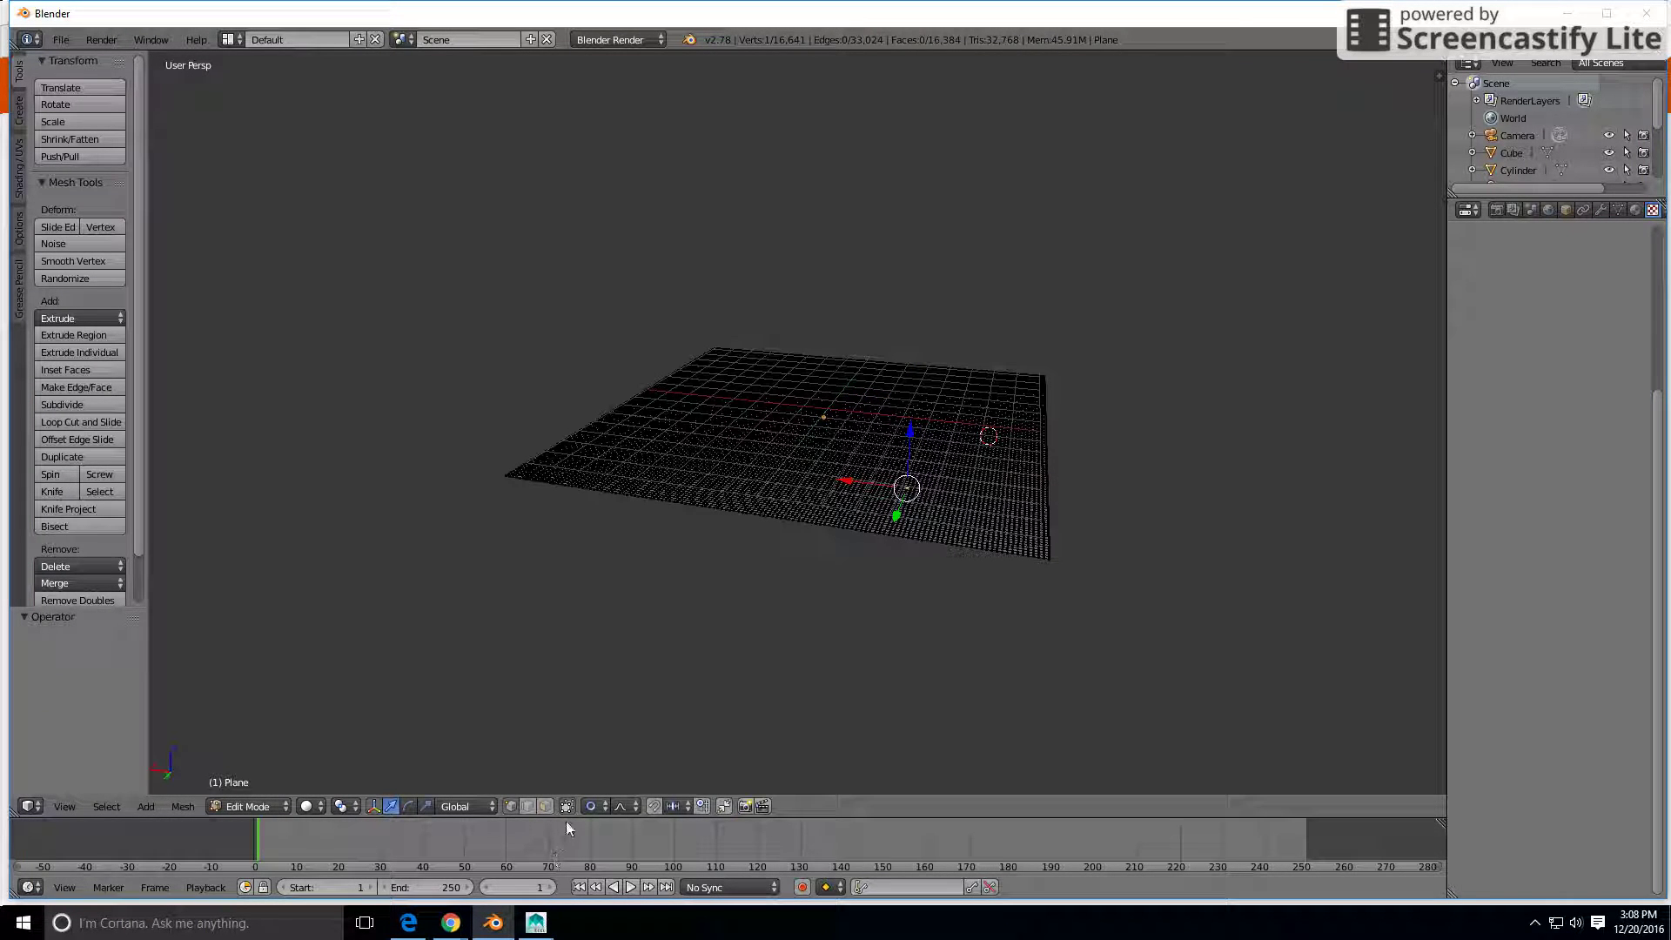
pyautogui.click(593, 807)
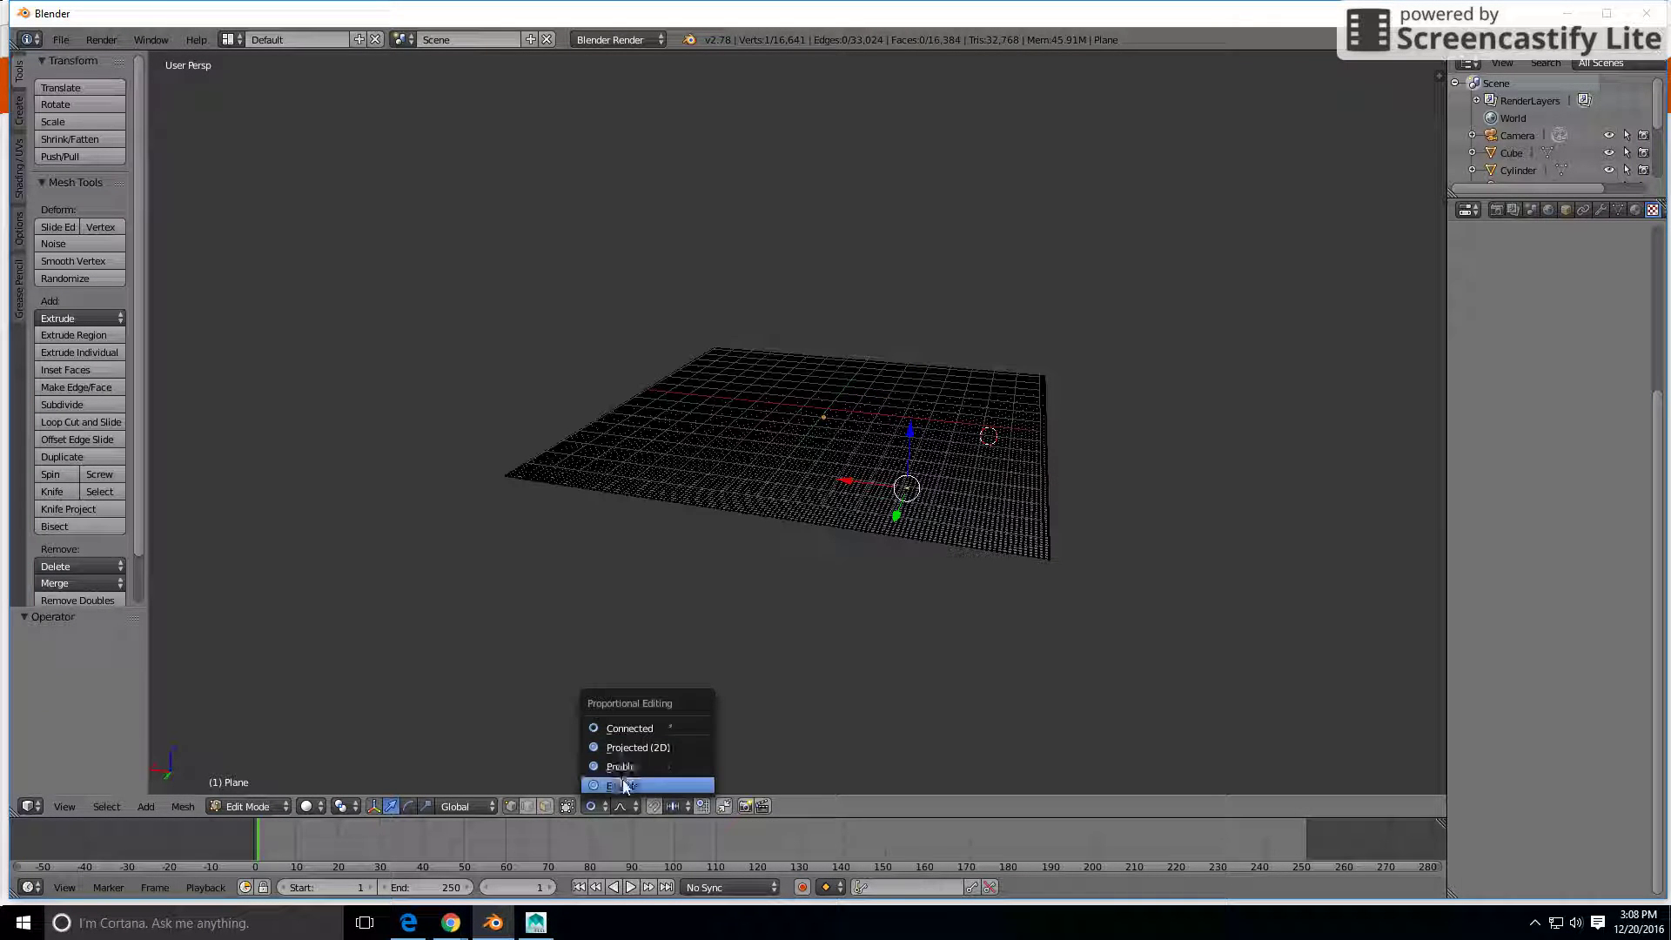
pyautogui.click(623, 786)
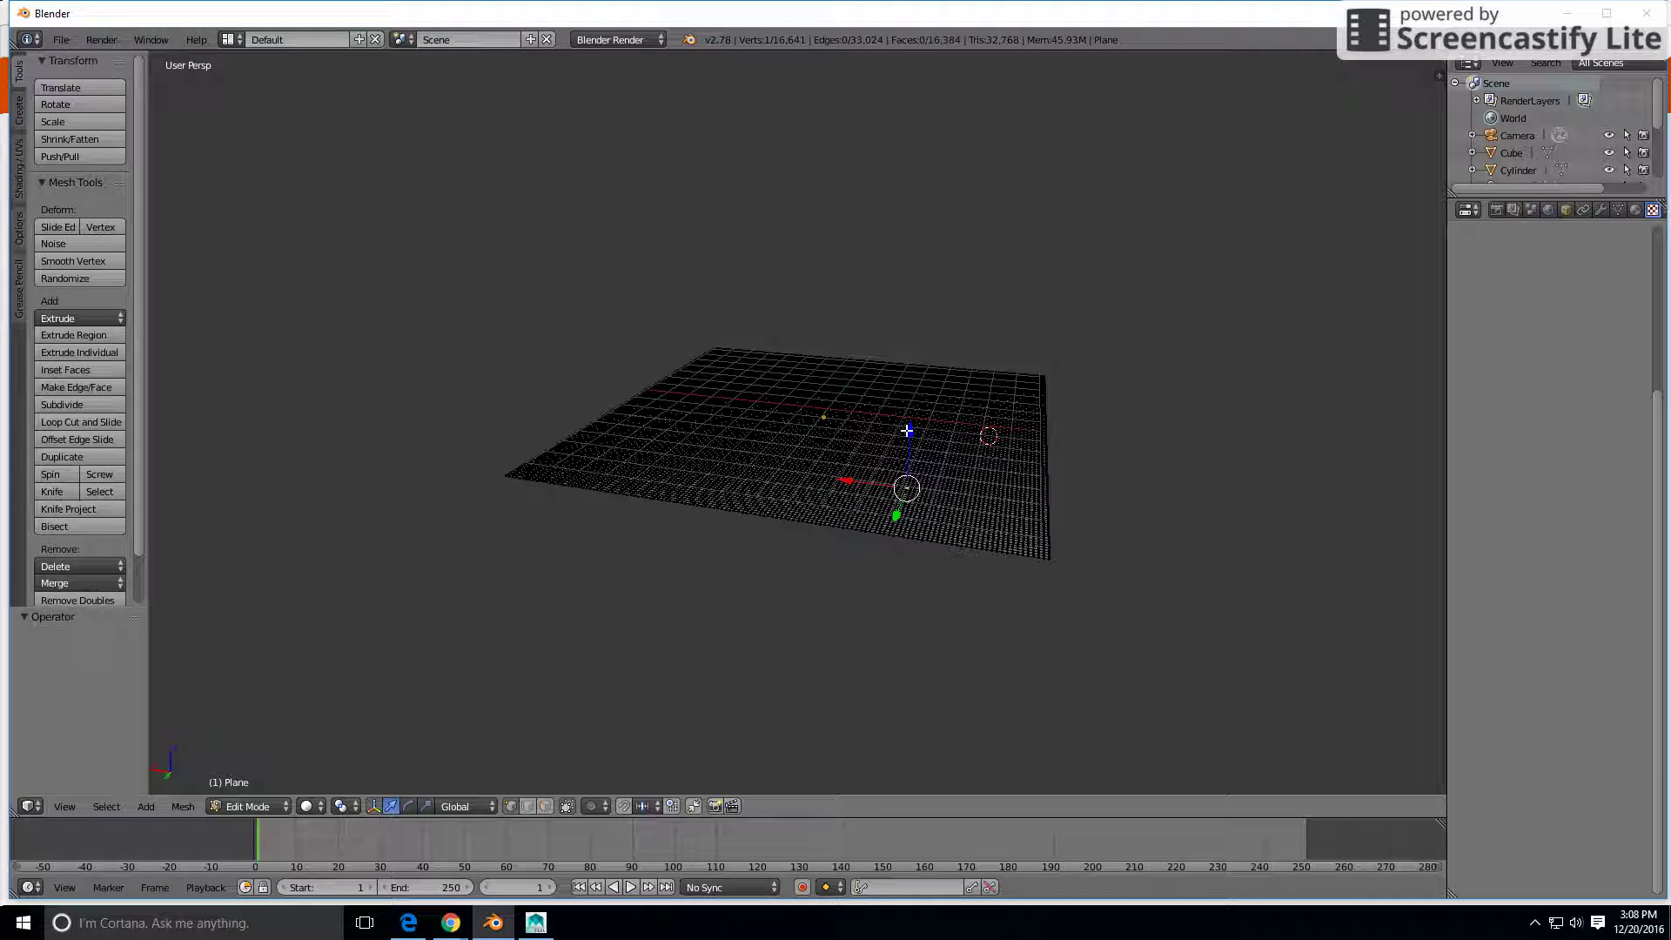
pyautogui.moveTo(907, 430); pyautogui.dragTo(920, 266)
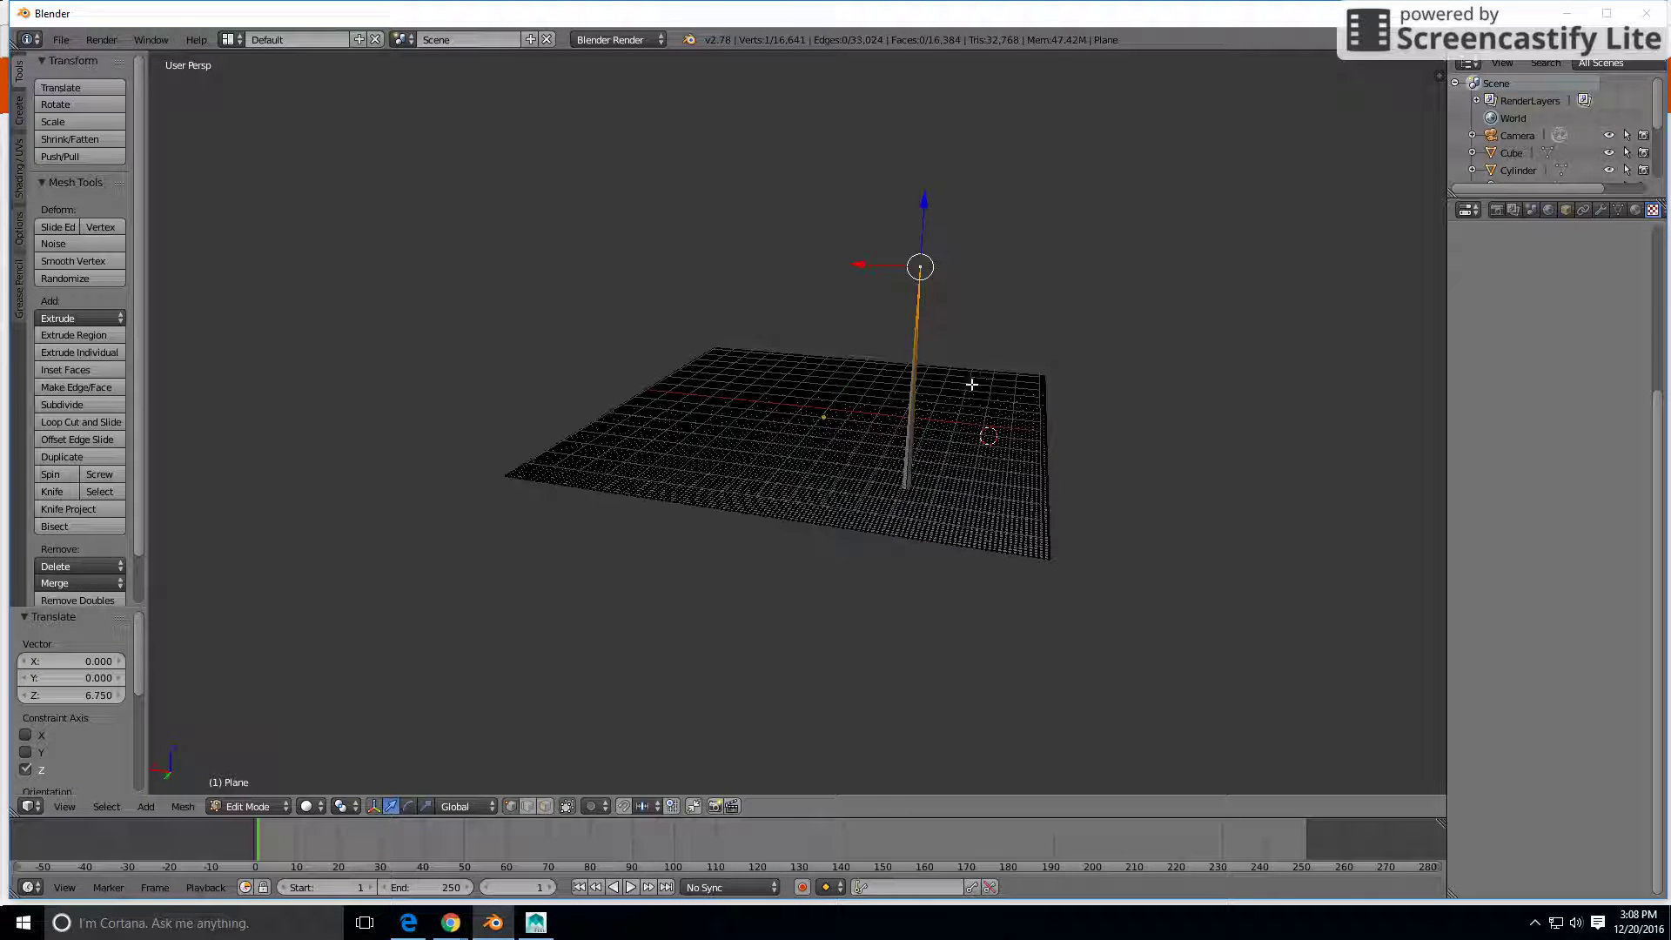
pyautogui.hotkey('ctrl', 'z')
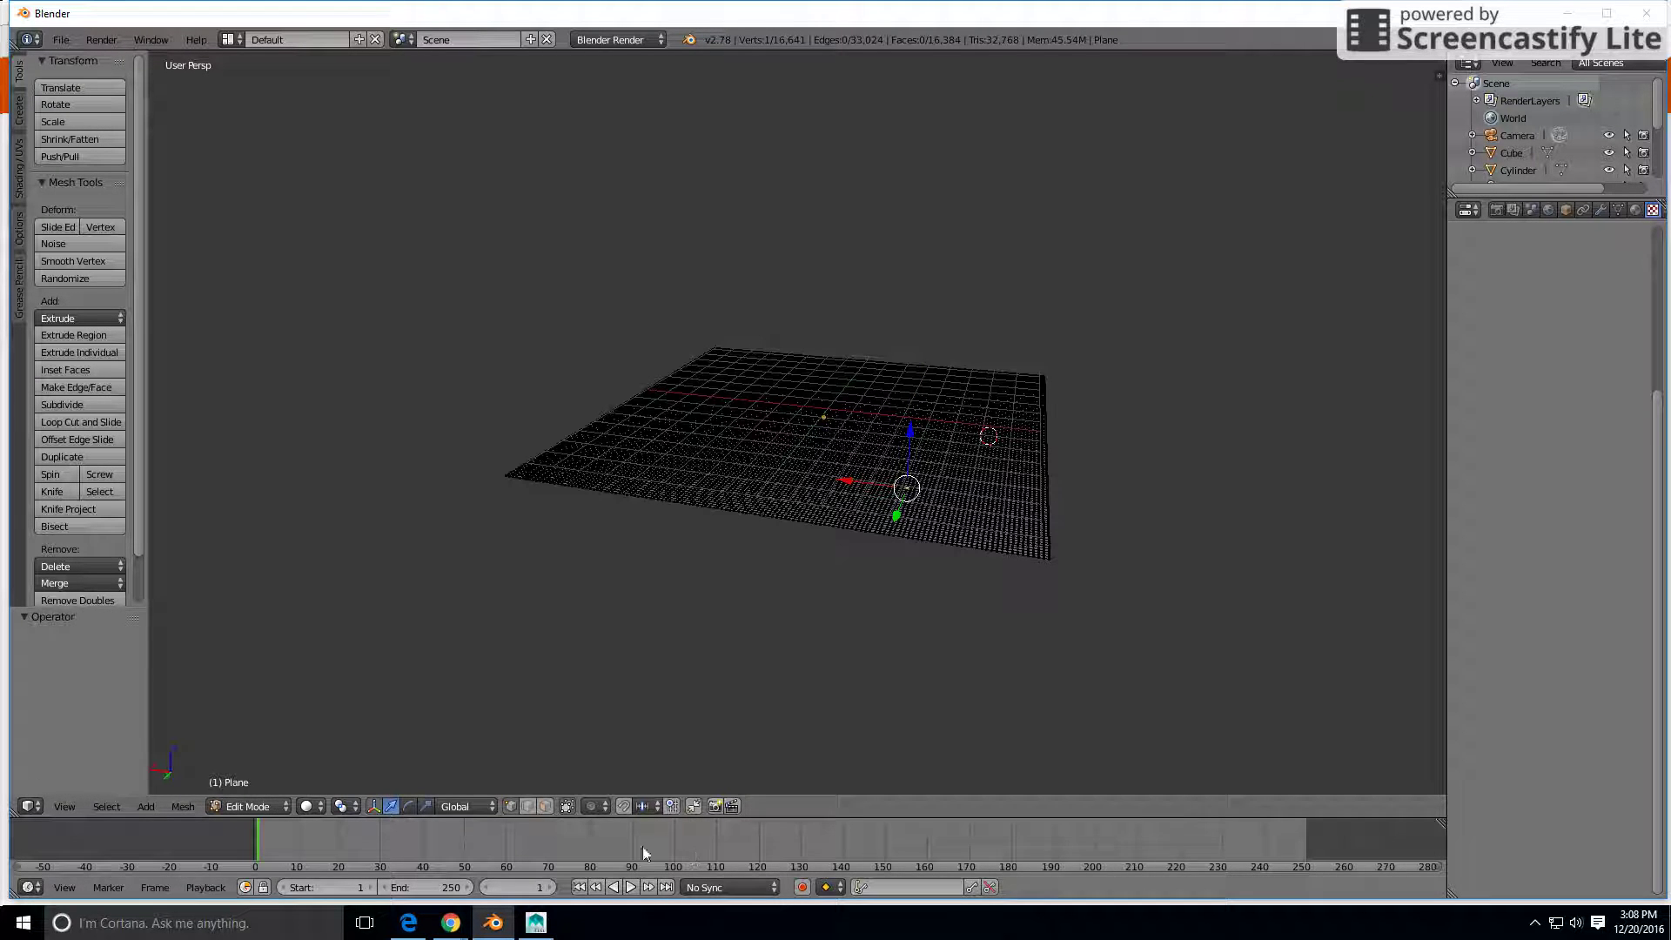
# Set proportional editing to Connected with Smooth falloff and try raising the selected vertex along Z.
pyautogui.click(600, 804)
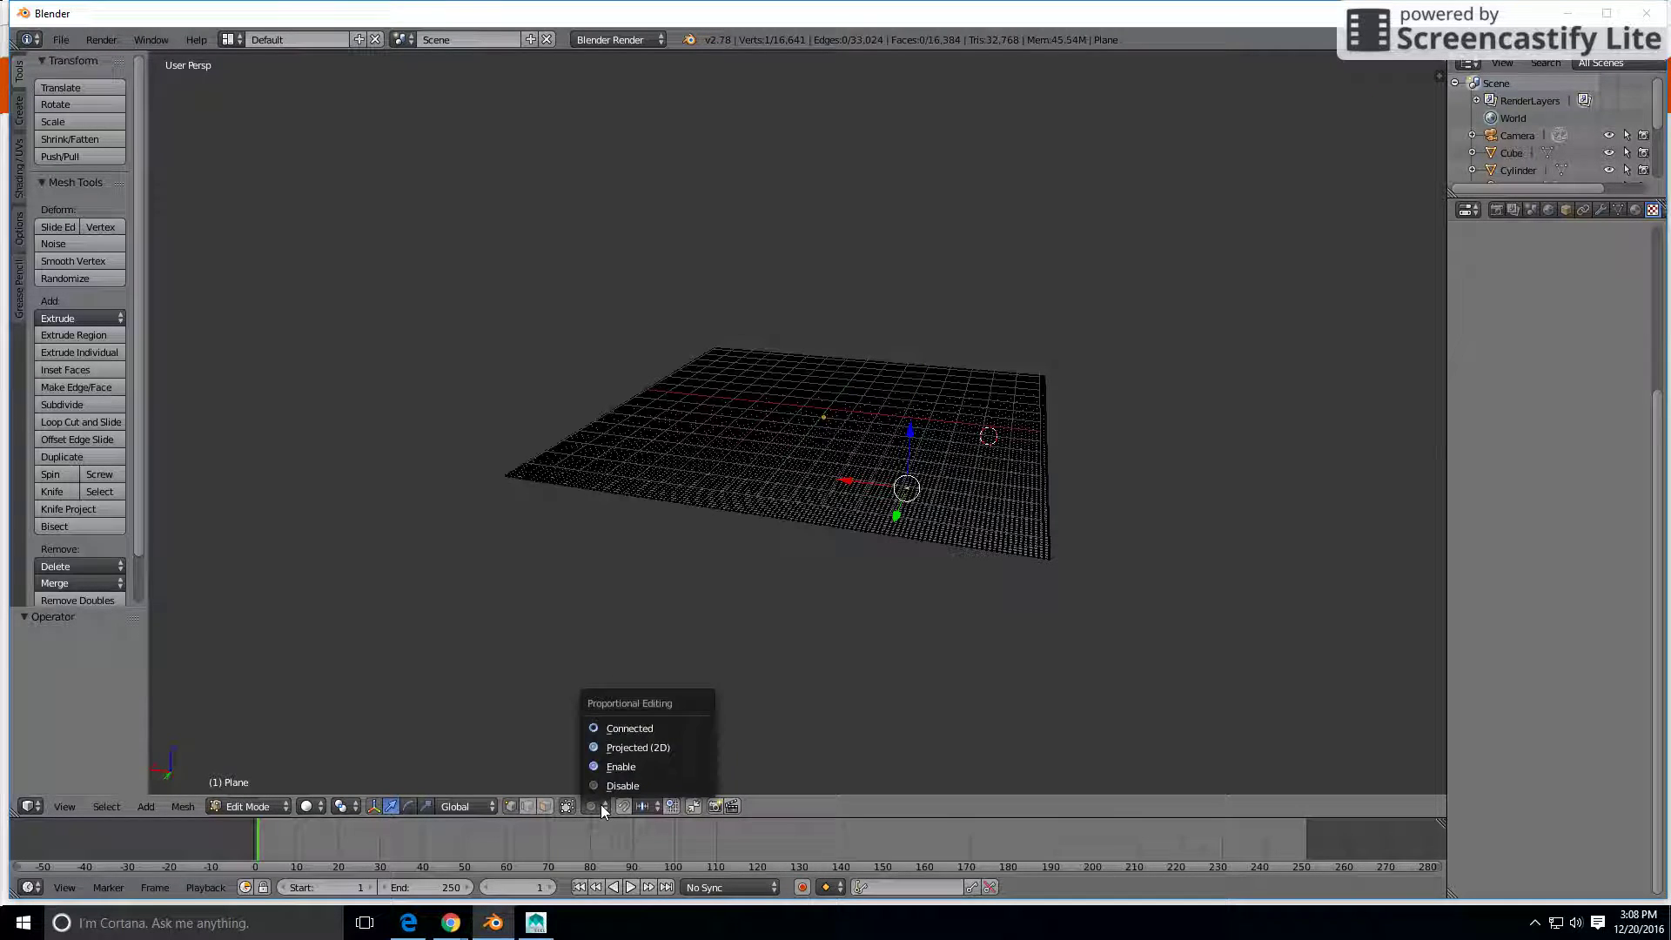
pyautogui.click(617, 730)
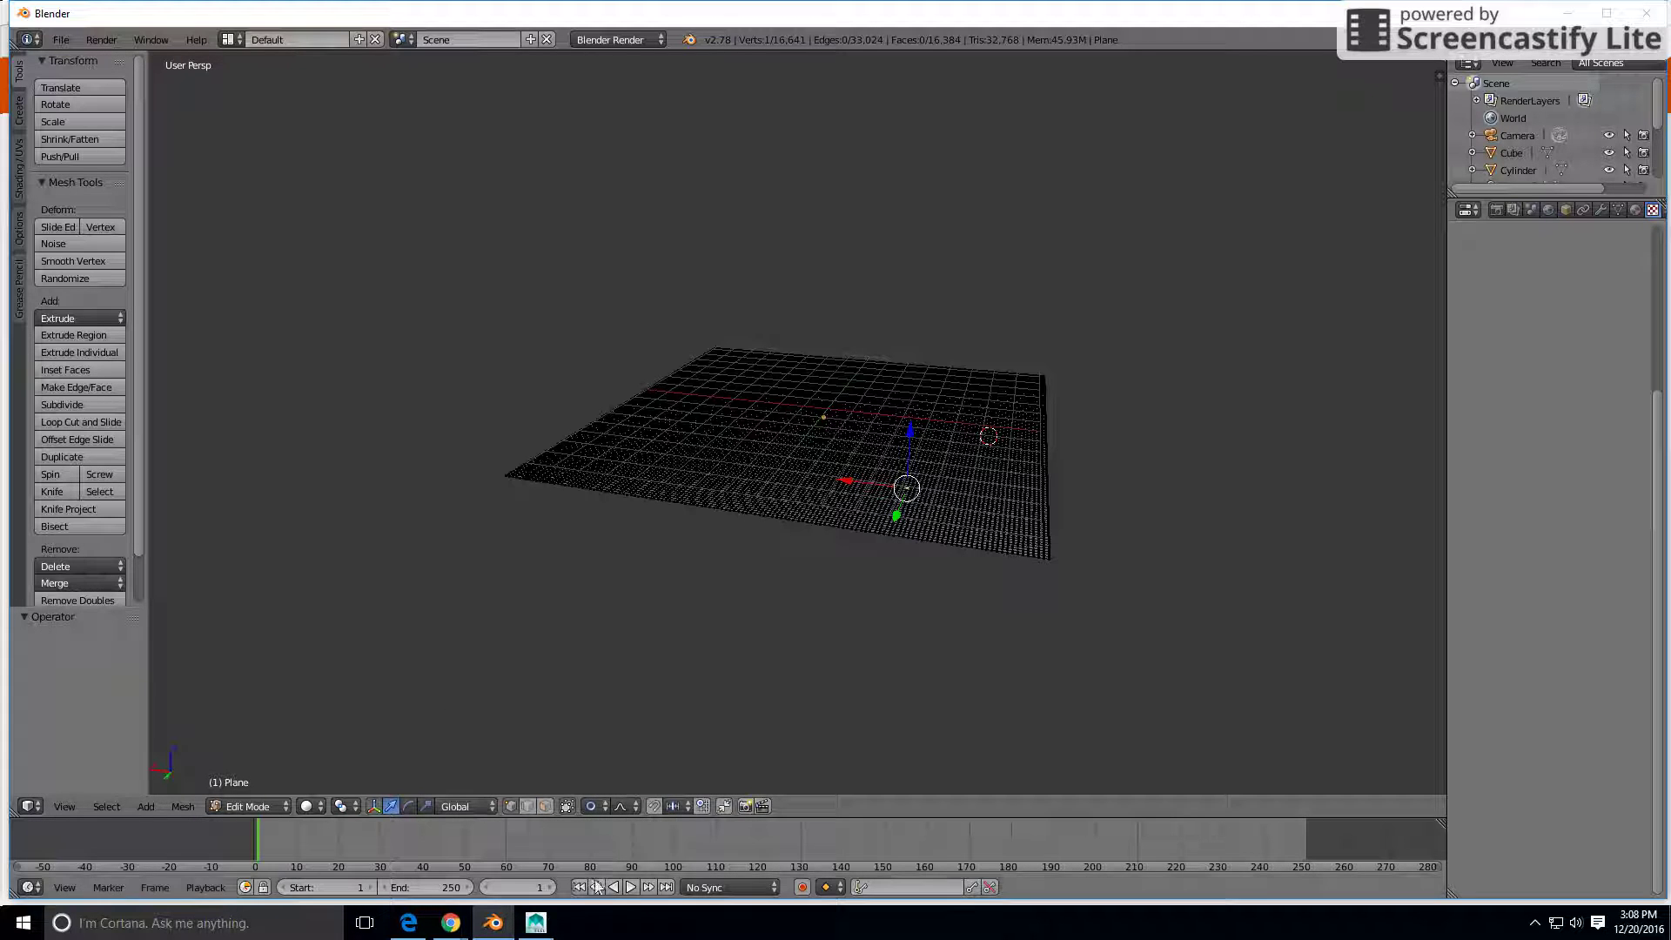
pyautogui.click(629, 805)
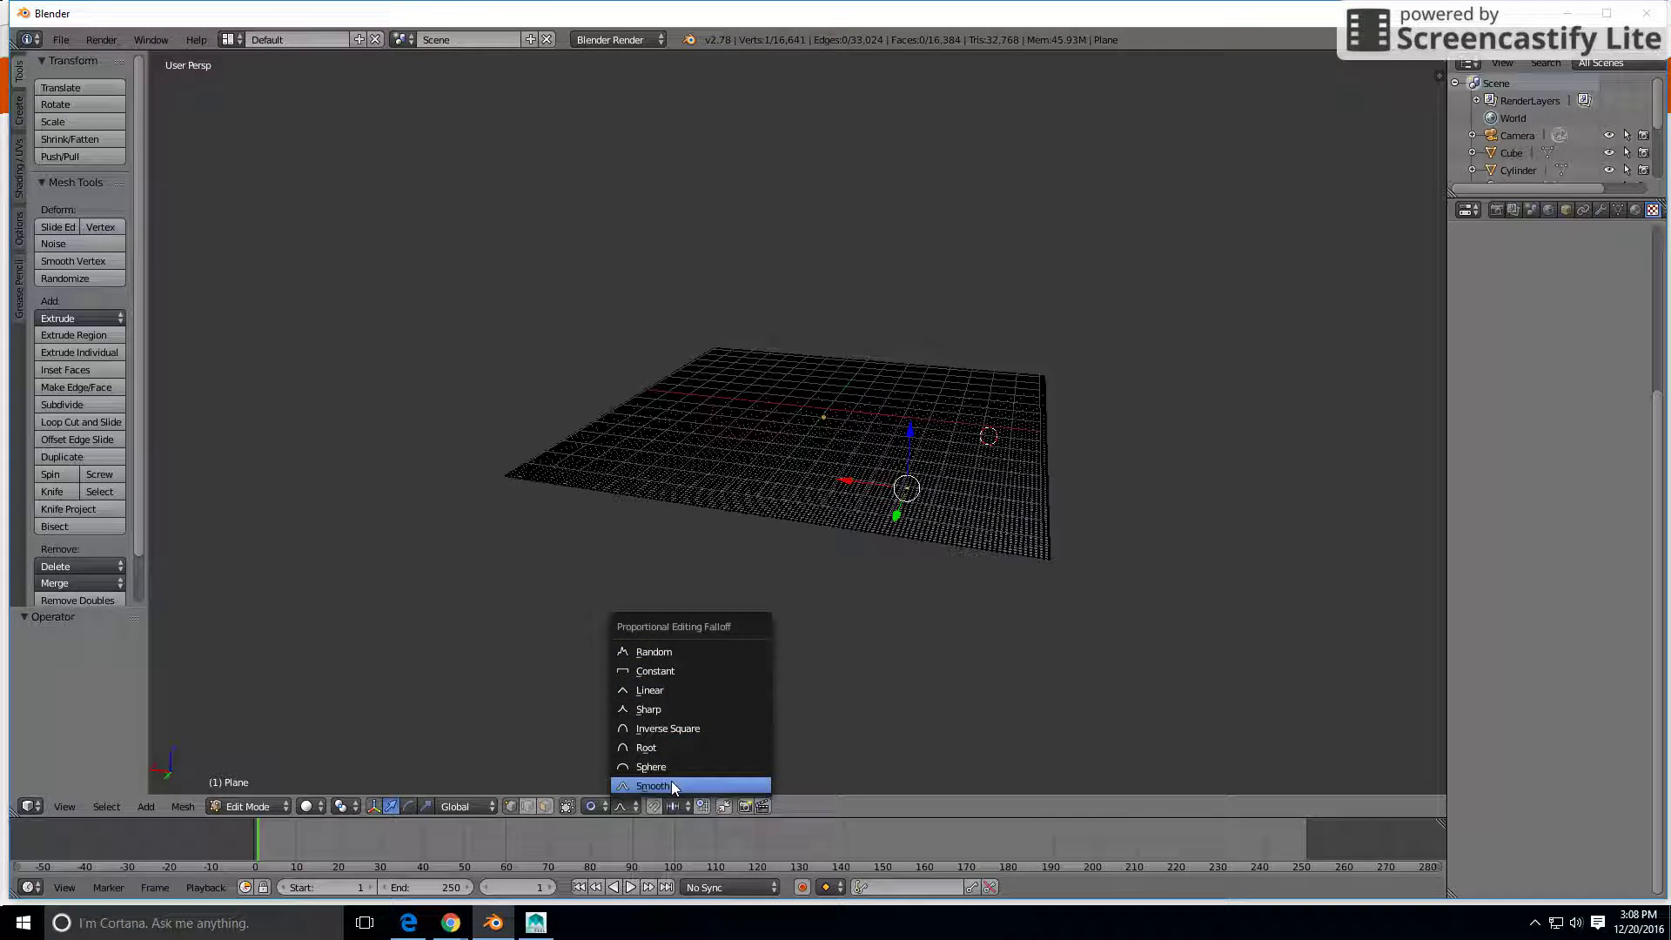
pyautogui.click(655, 786)
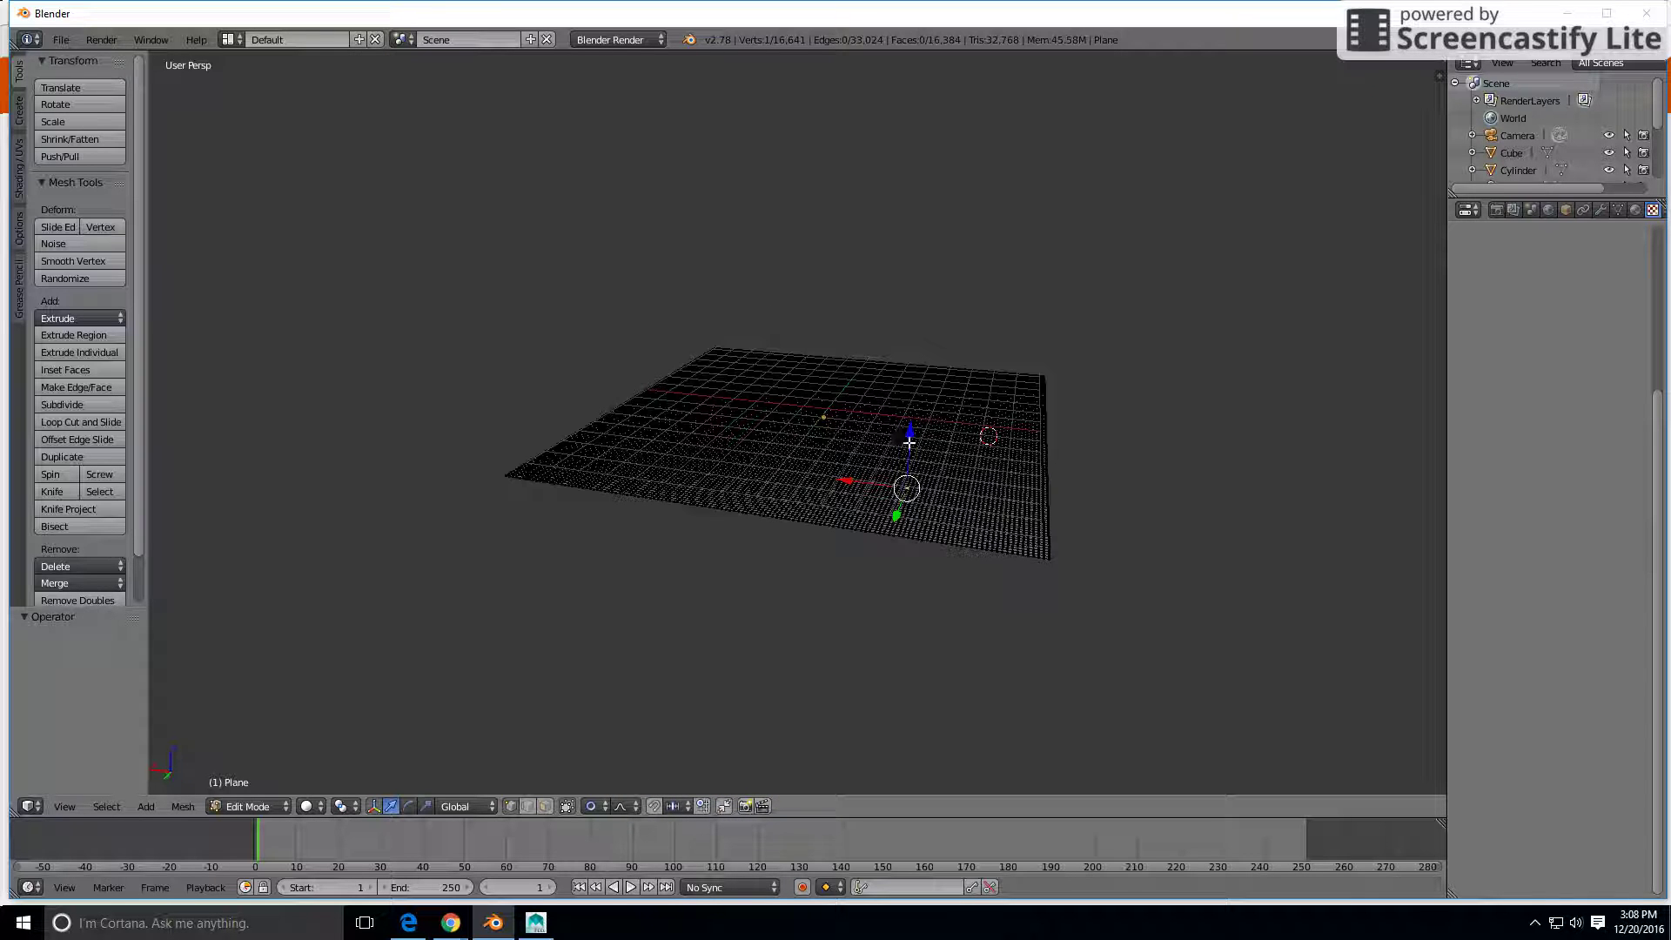
pyautogui.moveTo(907, 431); pyautogui.dragTo(930, 289)
pyautogui.hotkey('ctrl', 'z')
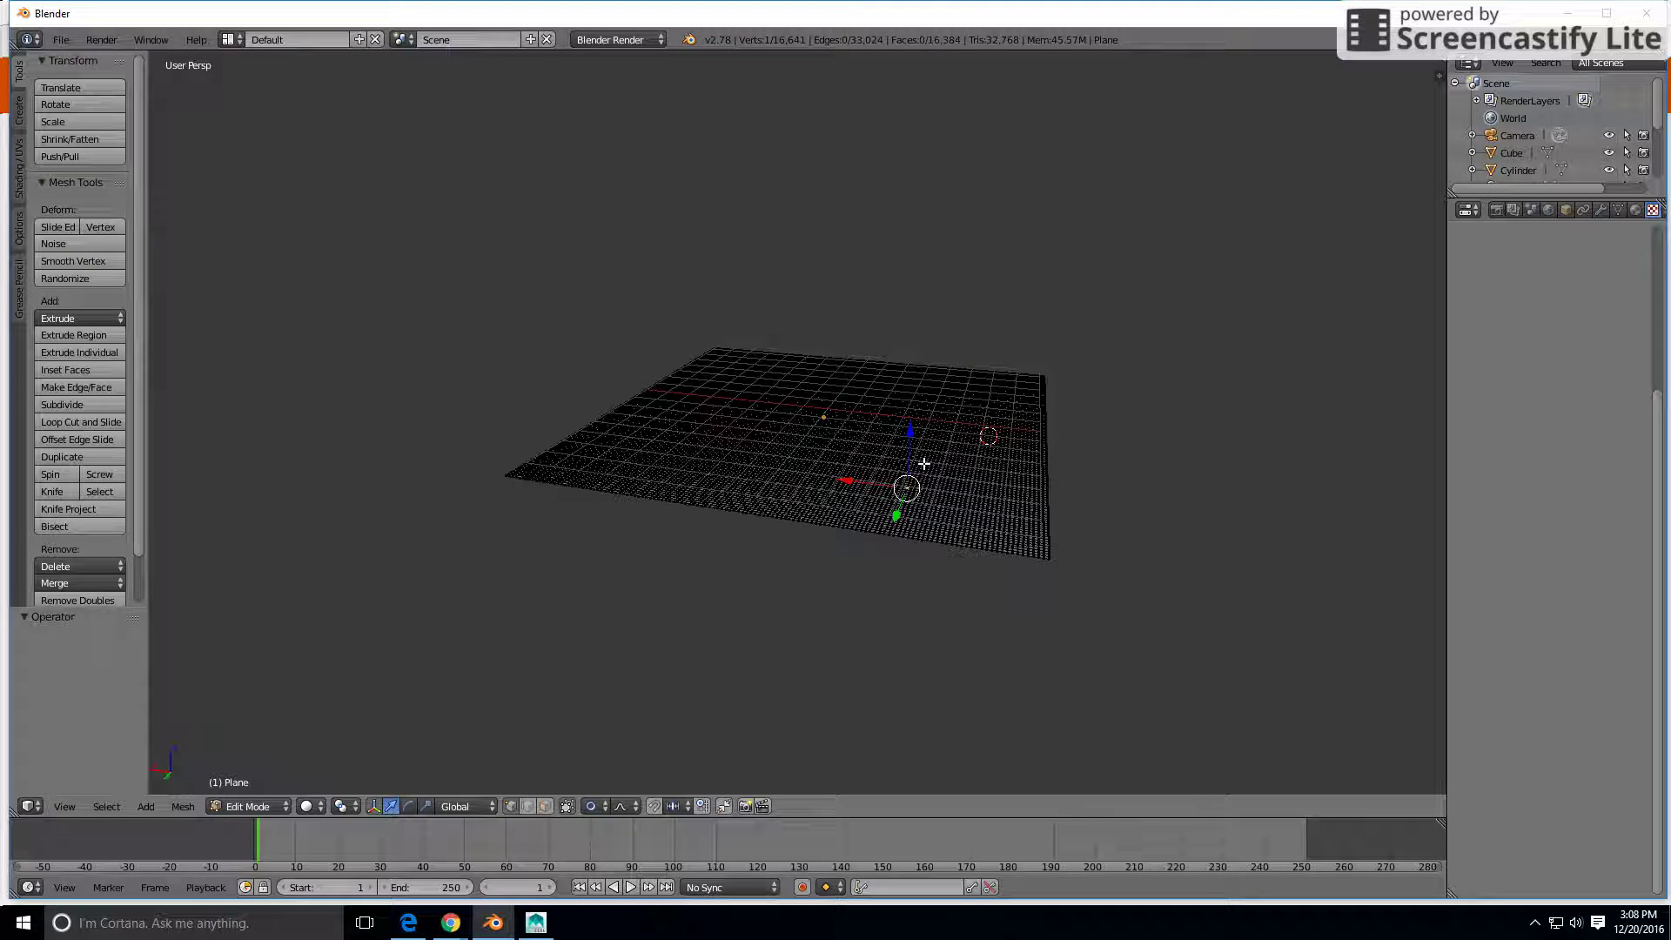
# Raise the selected vertex about 3.85 along Z, enlarging the proportional size to about 4.18 to form a wide hill.
pyautogui.moveTo(906, 488); pyautogui.dragTo(908, 456)
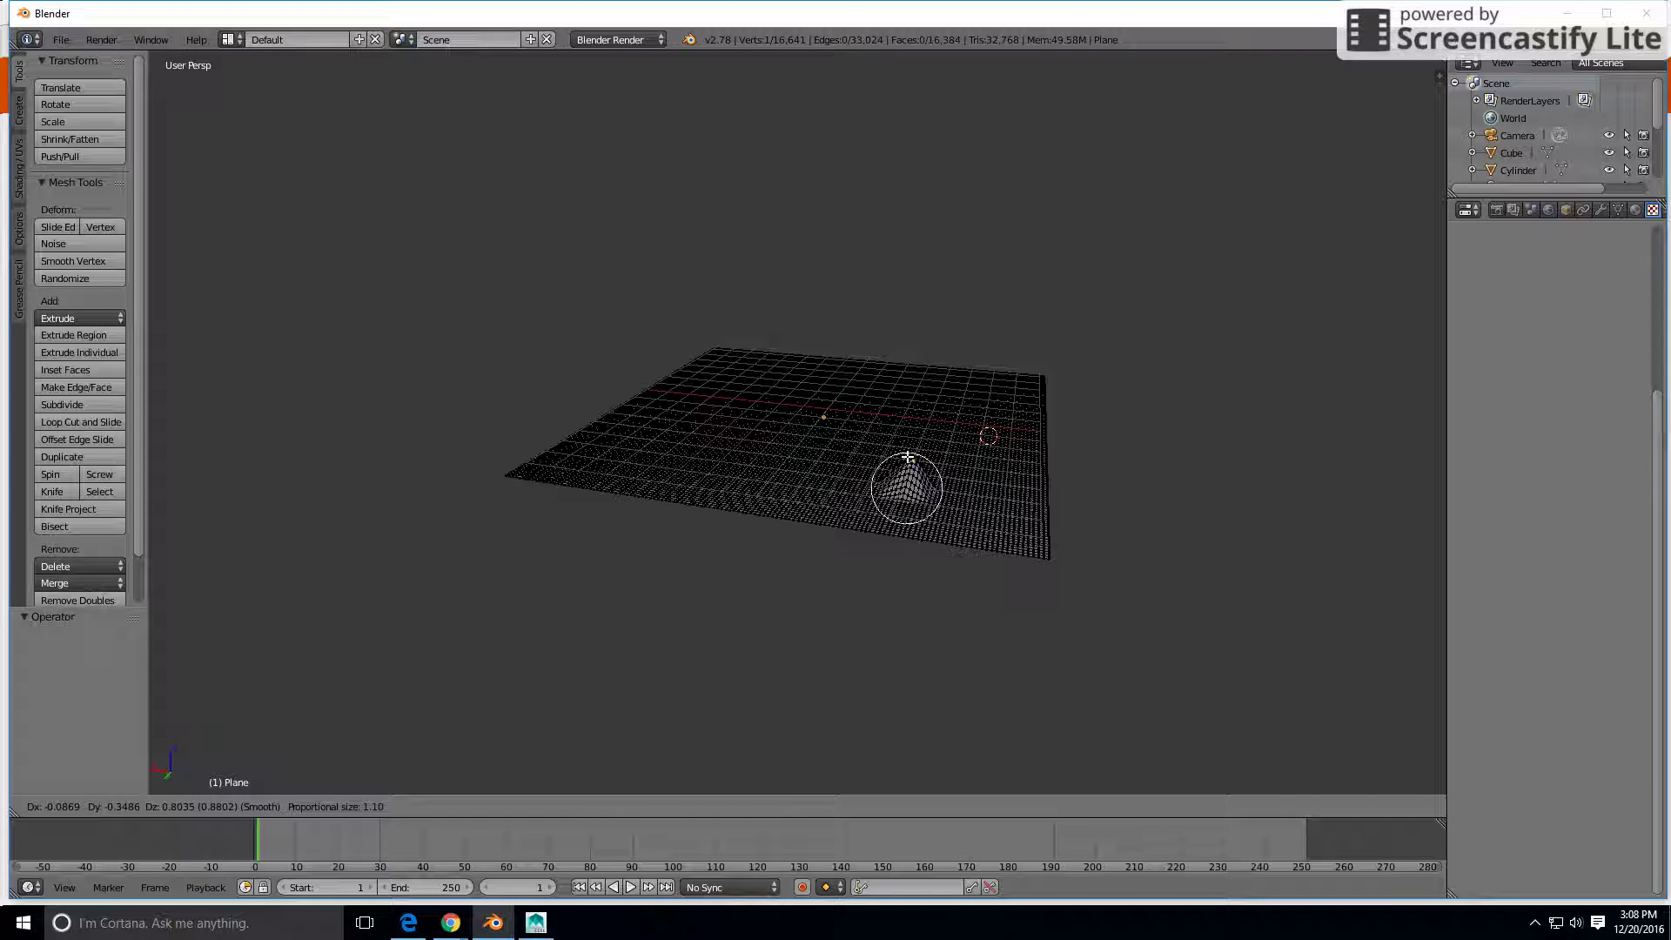
pyautogui.press('z')
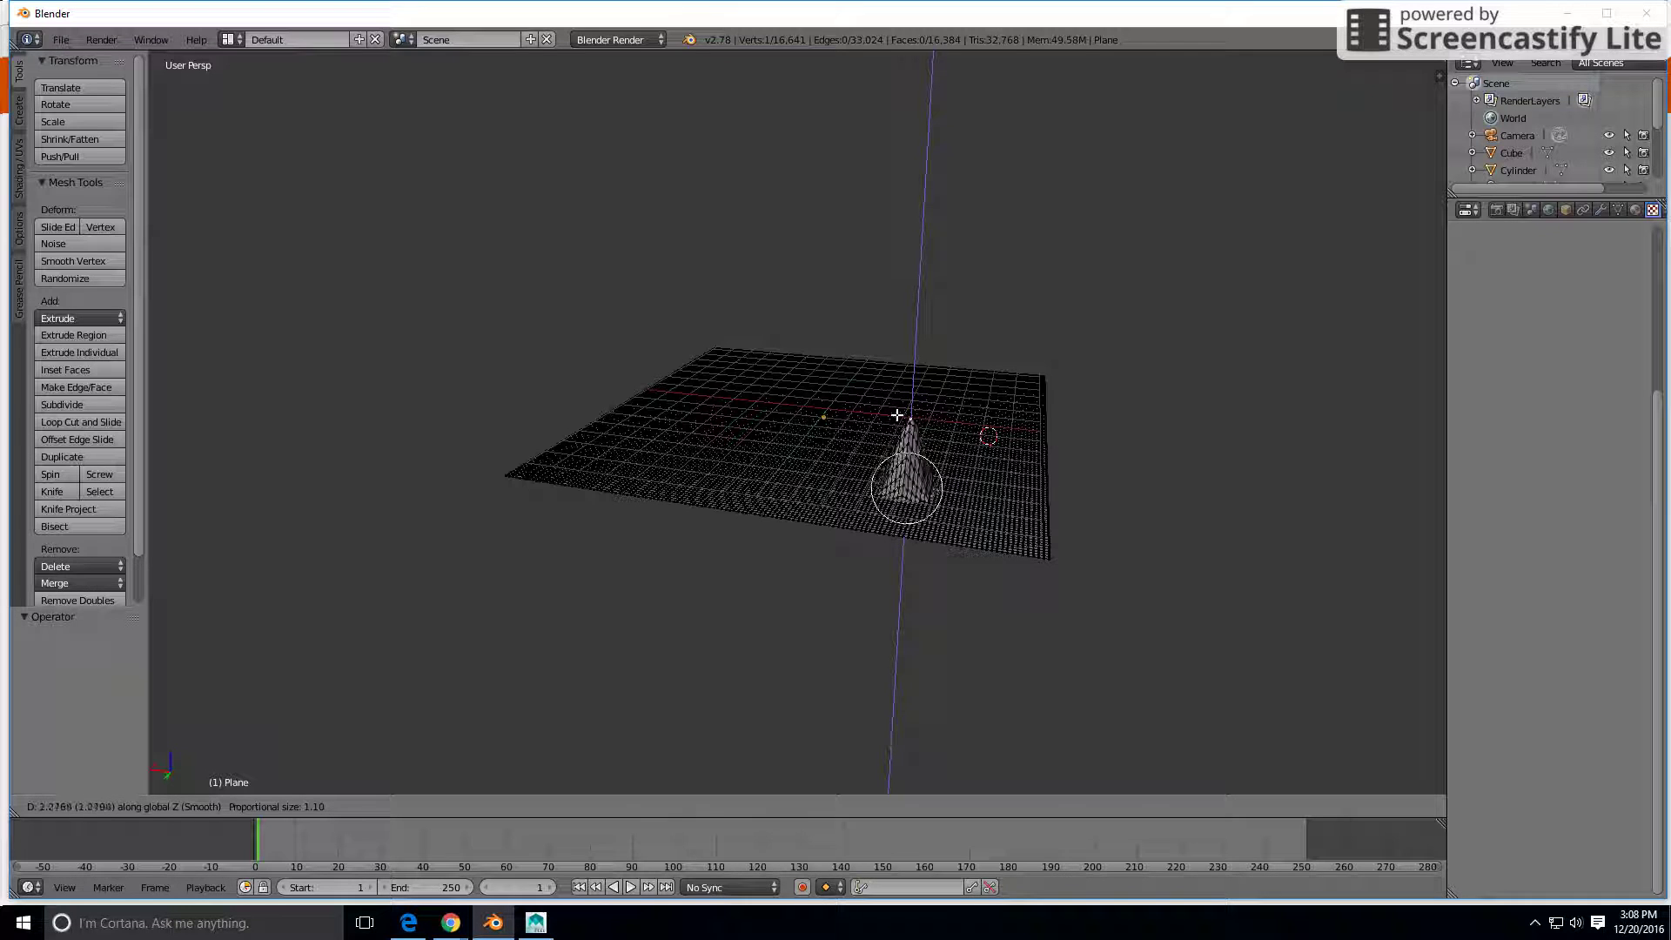
pyautogui.scroll(-8, 900, 410)
pyautogui.scroll(-6, 901, 396)
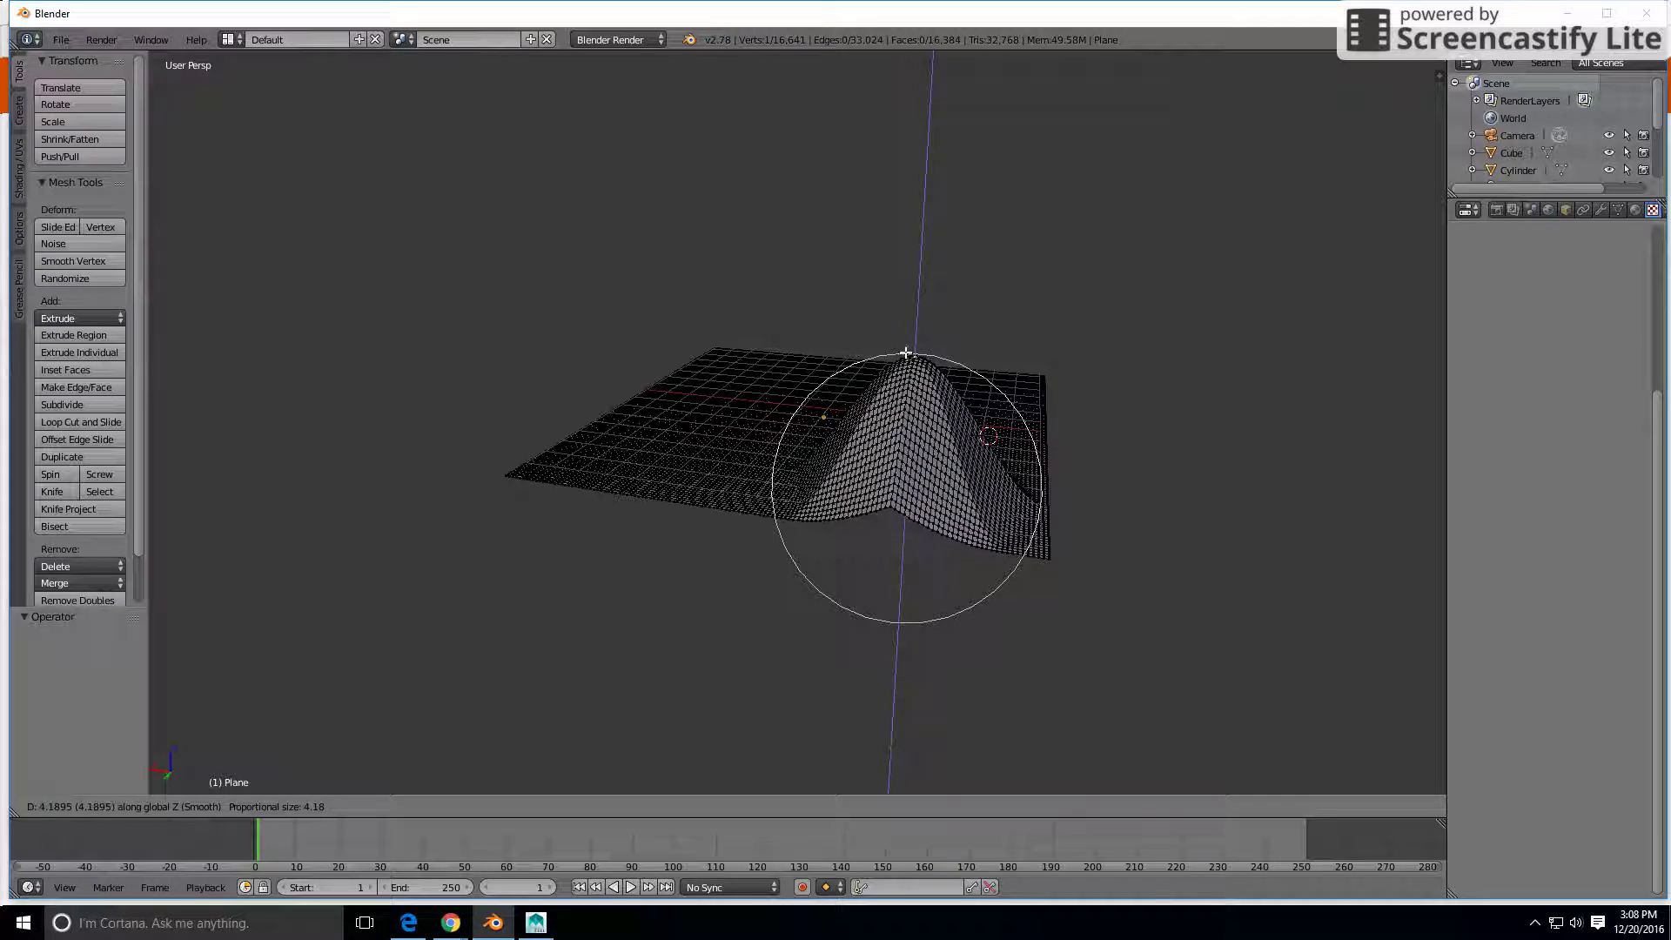
pyautogui.click(930, 397)
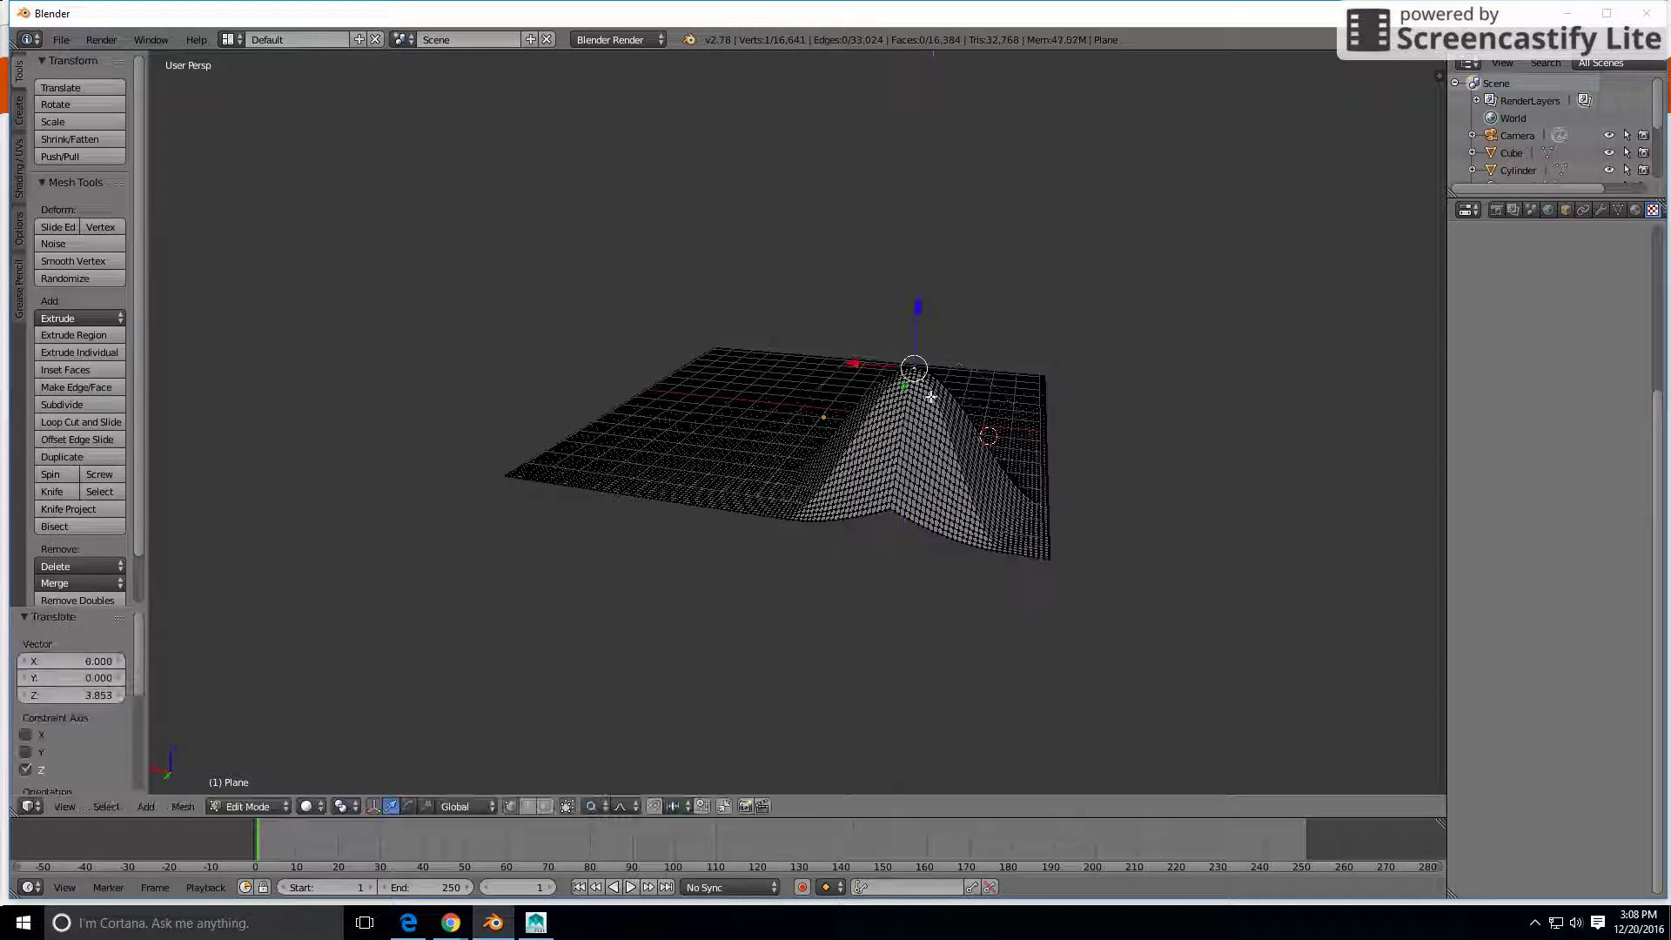
# Switch proportional editing to Enable and raise a vertex near the plane's other corner about 3.15 along Z as a second hill.
pyautogui.moveTo(1063, 426); pyautogui.dragTo(889, 450, button='middle')
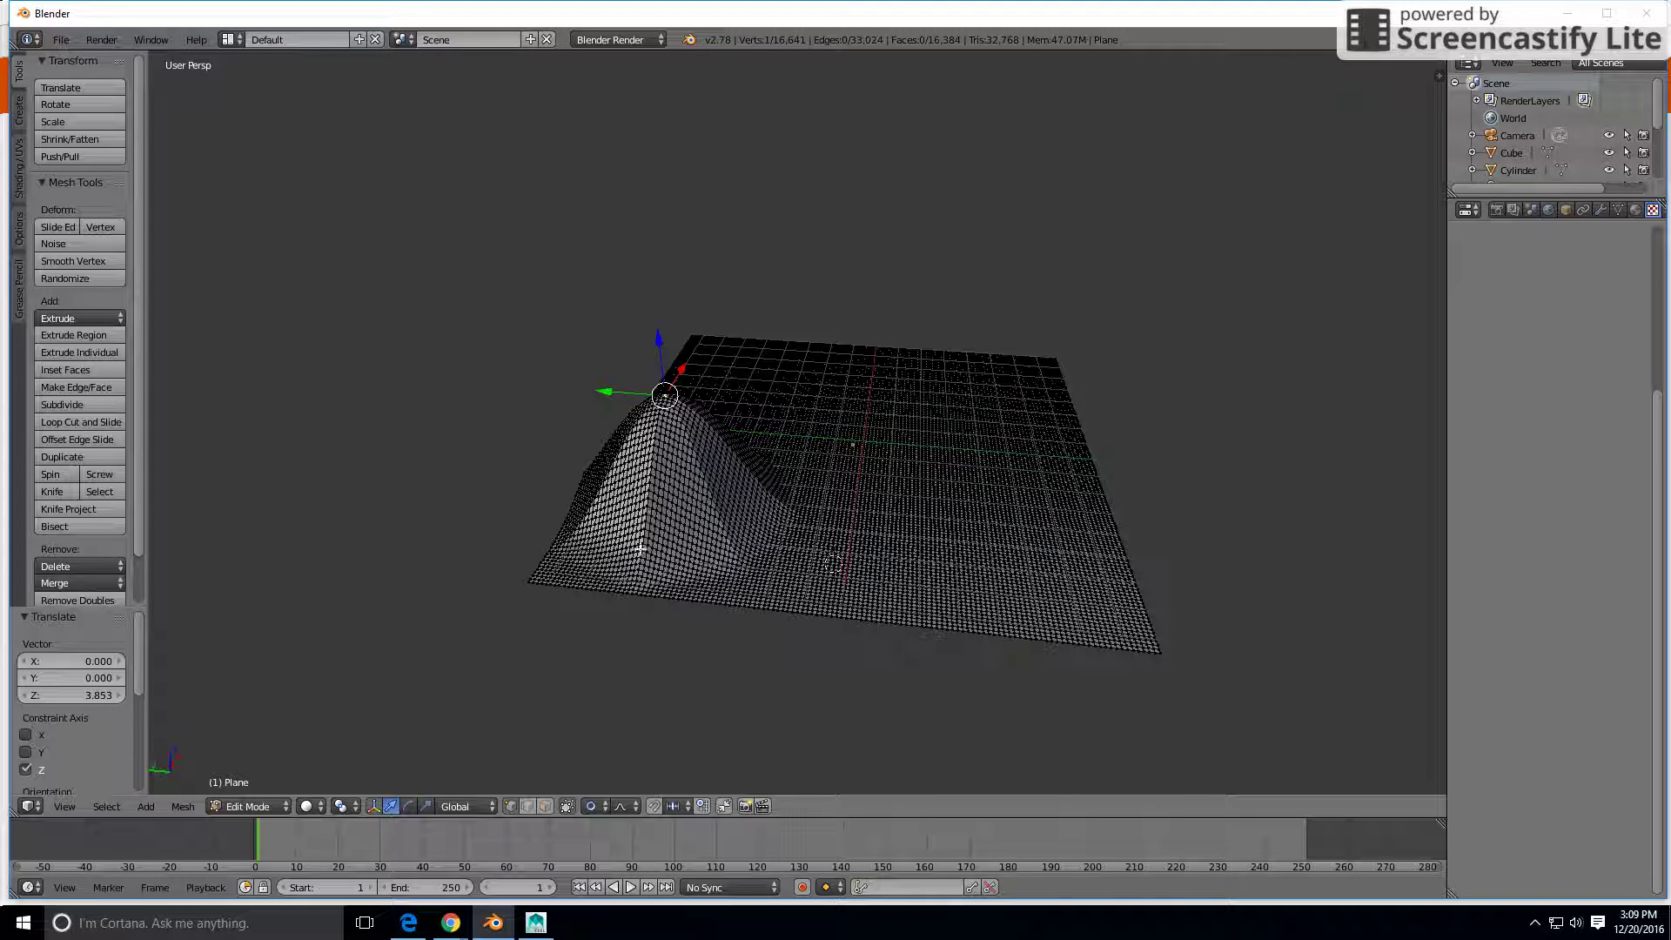
pyautogui.click(602, 807)
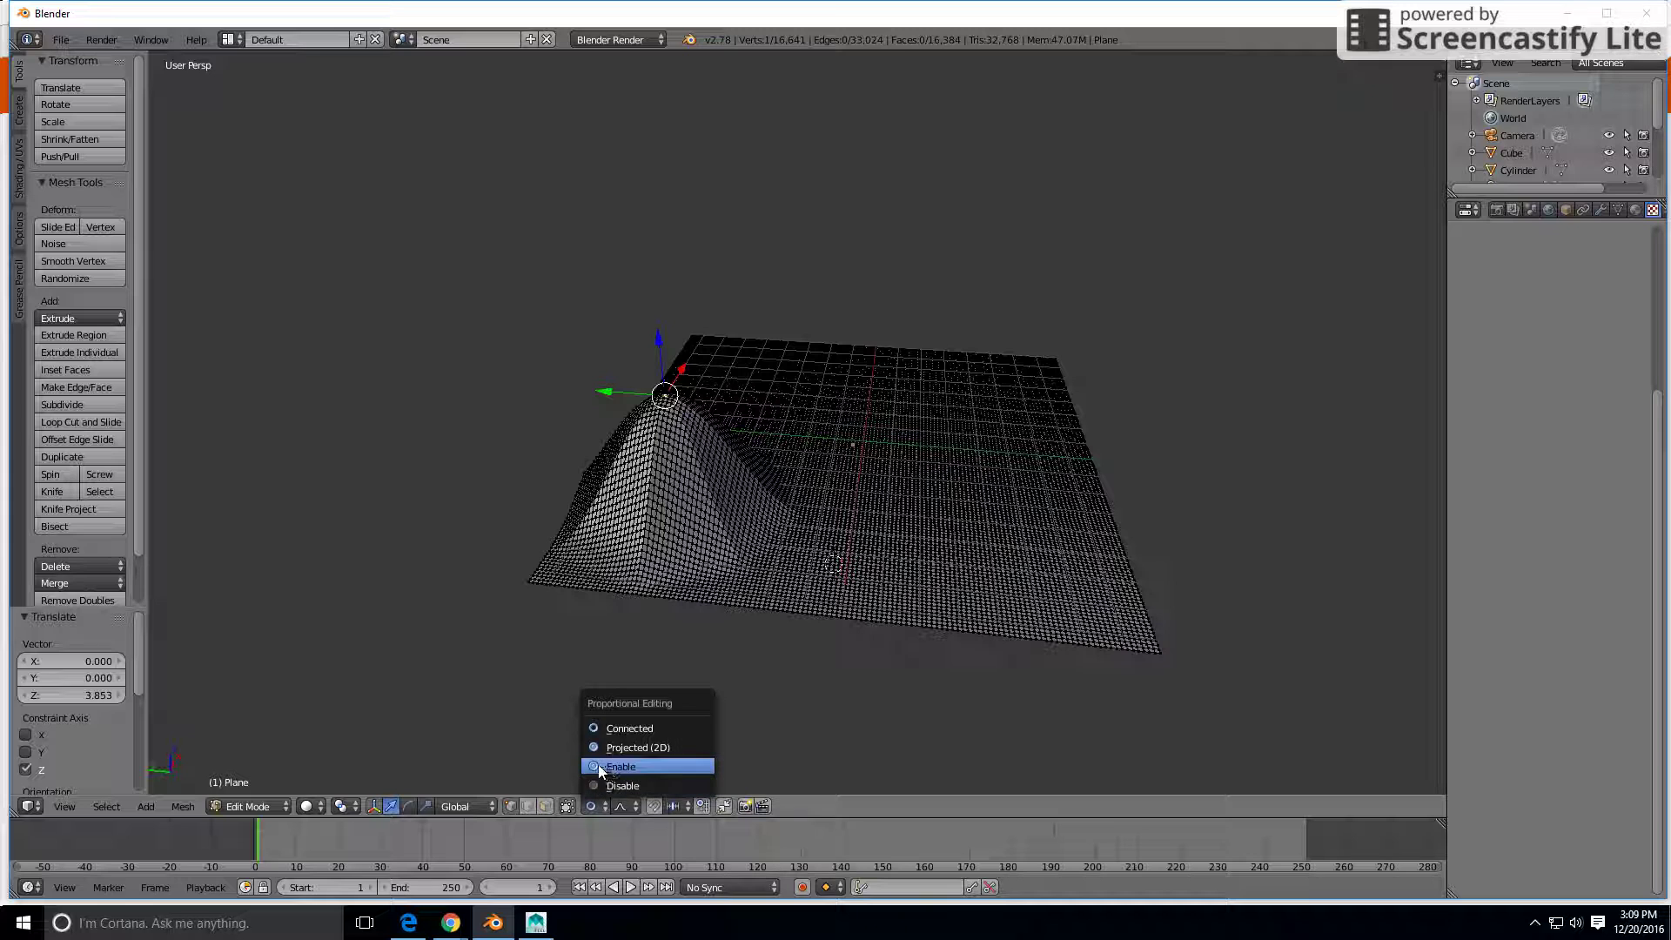
pyautogui.click(607, 768)
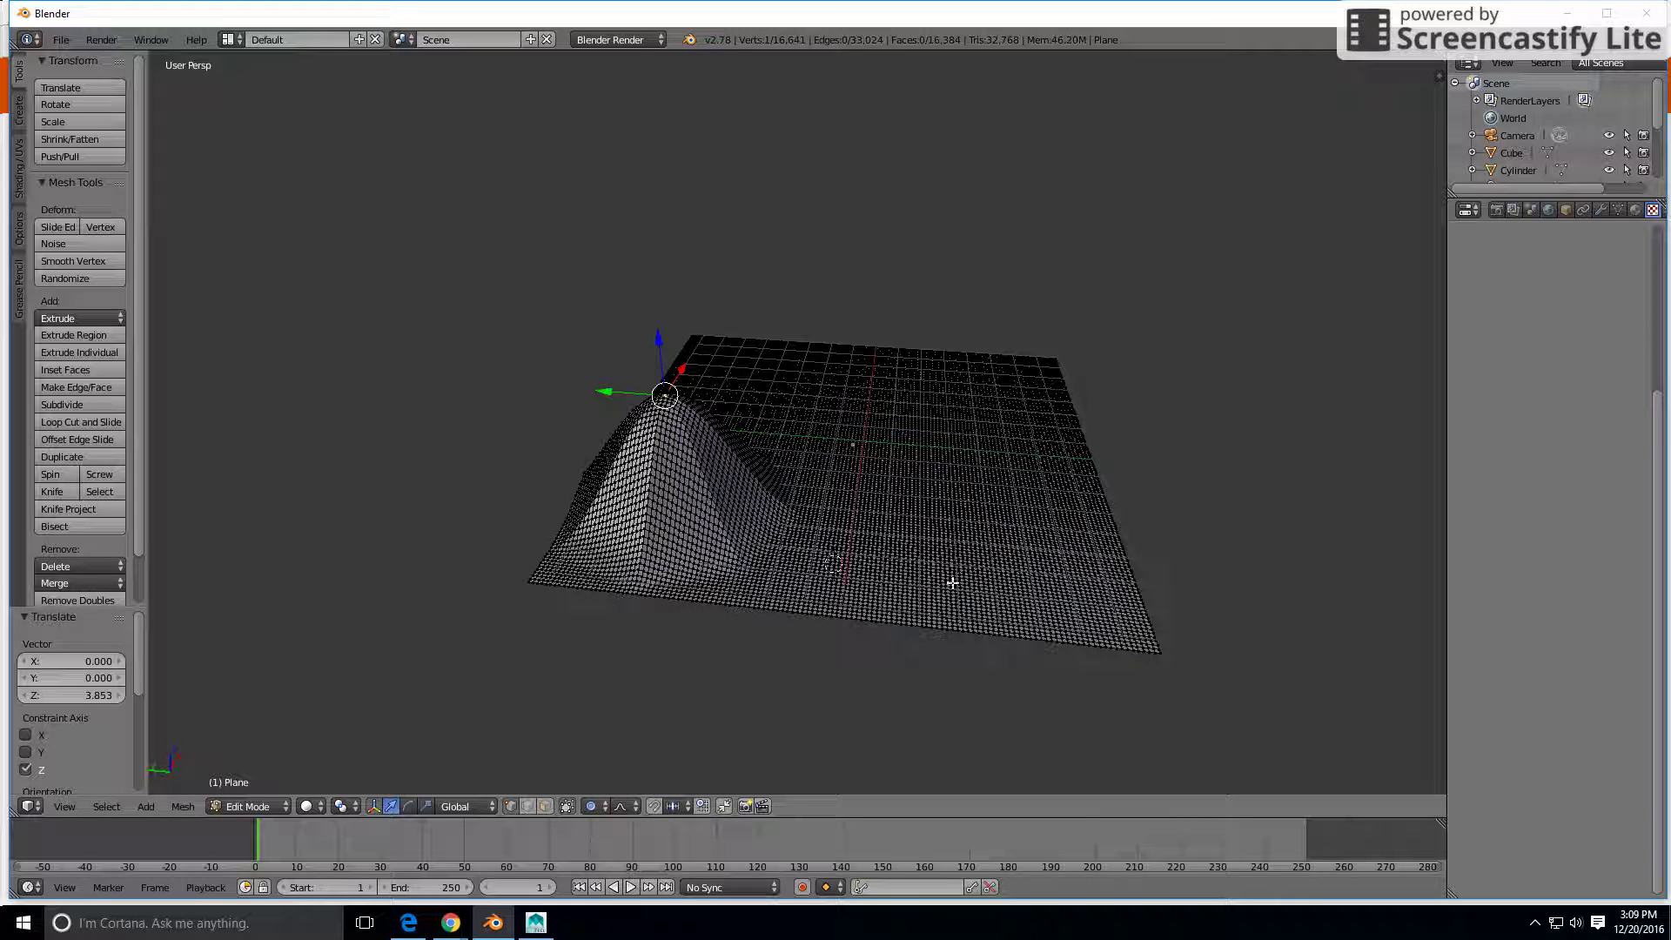
pyautogui.rightClick(1010, 567)
pyautogui.press('g')
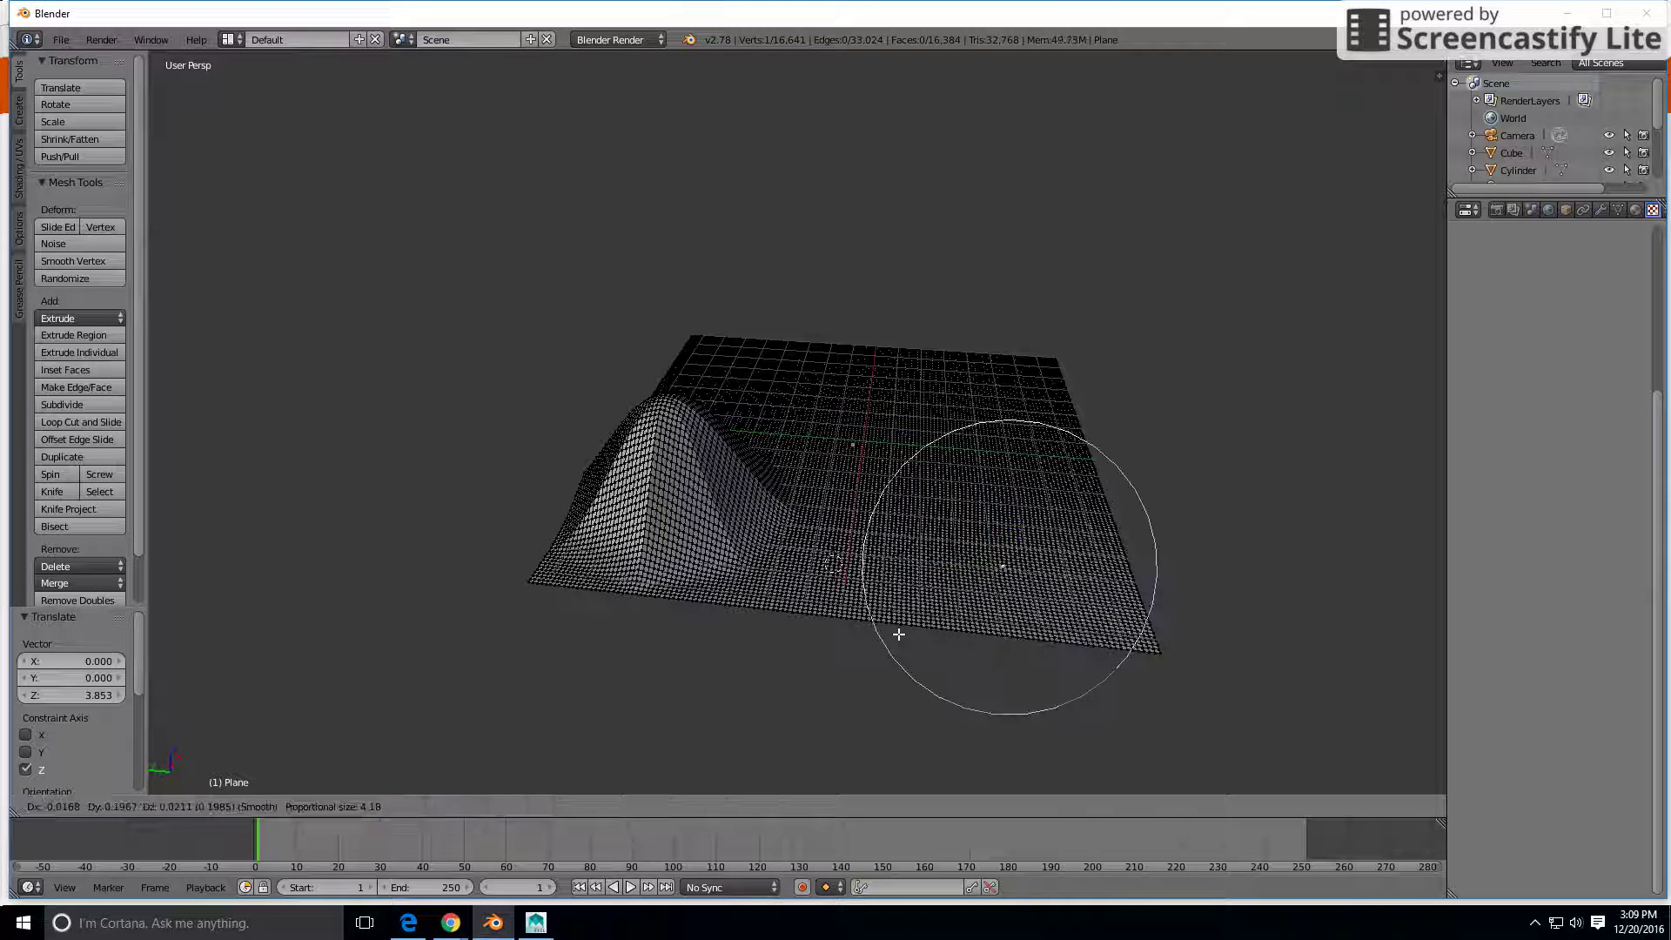
pyautogui.press('z')
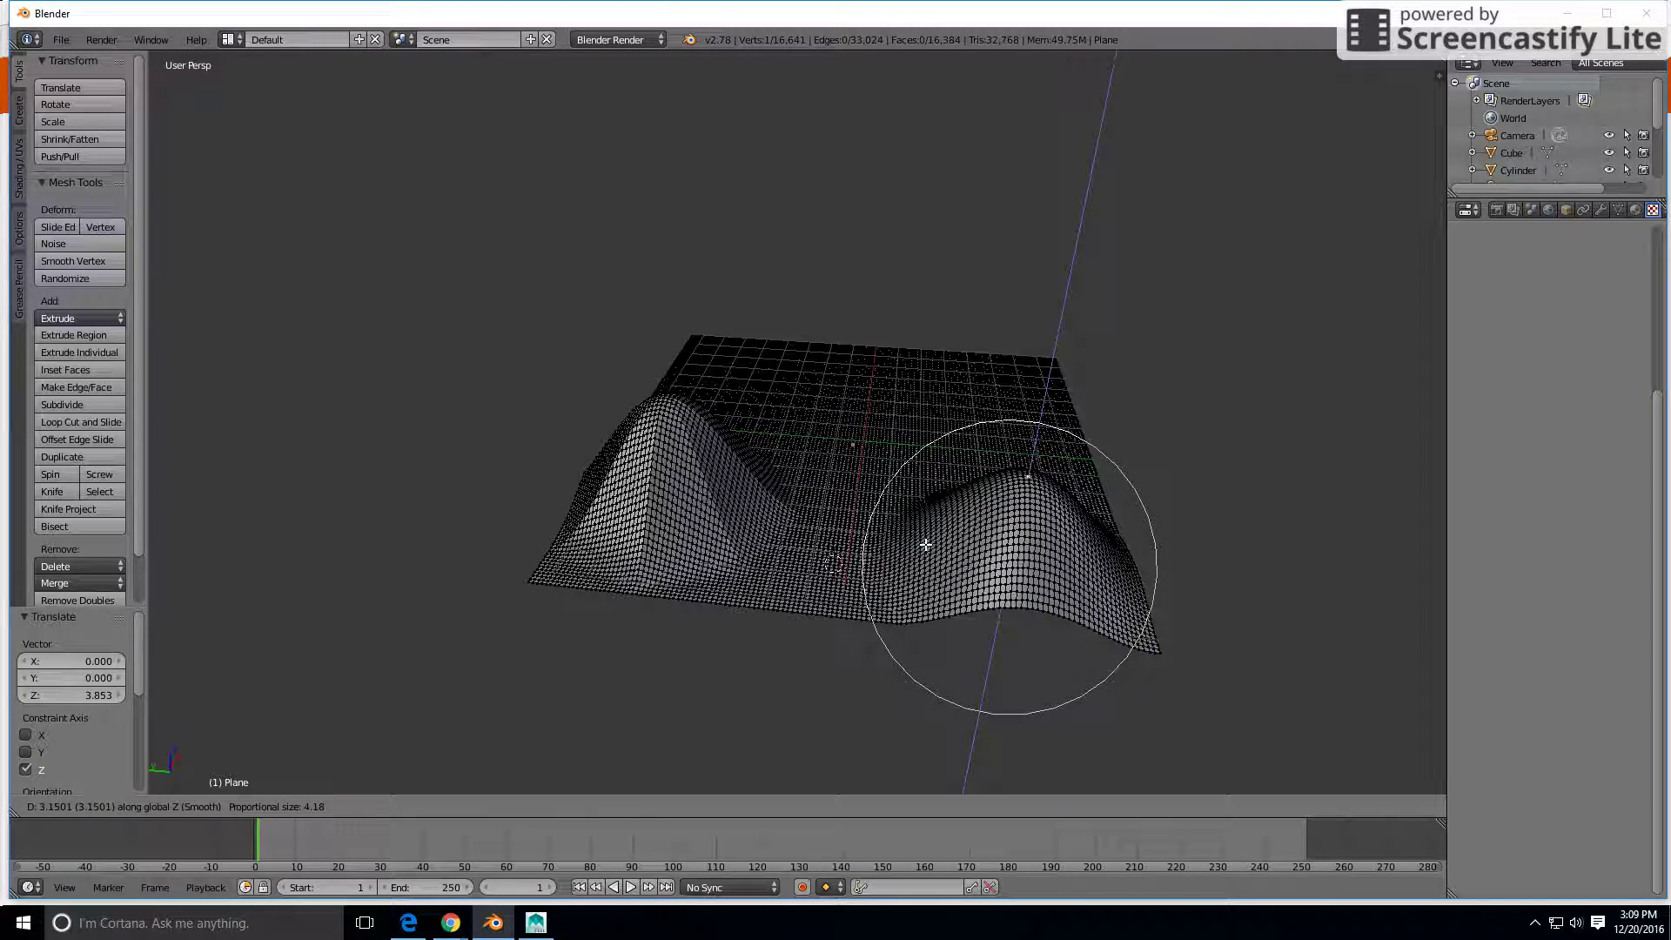
pyautogui.click(926, 545)
# Roughen the second hill by raising its peak vertex about 0.4 along Z with Random falloff and a proportional size of about 5.05.
pyautogui.moveTo(925, 545)
pyautogui.mouseDown(button='middle')
pyautogui.moveTo(1045, 534)
pyautogui.moveTo(910, 545)
pyautogui.mouseUp(button='middle')
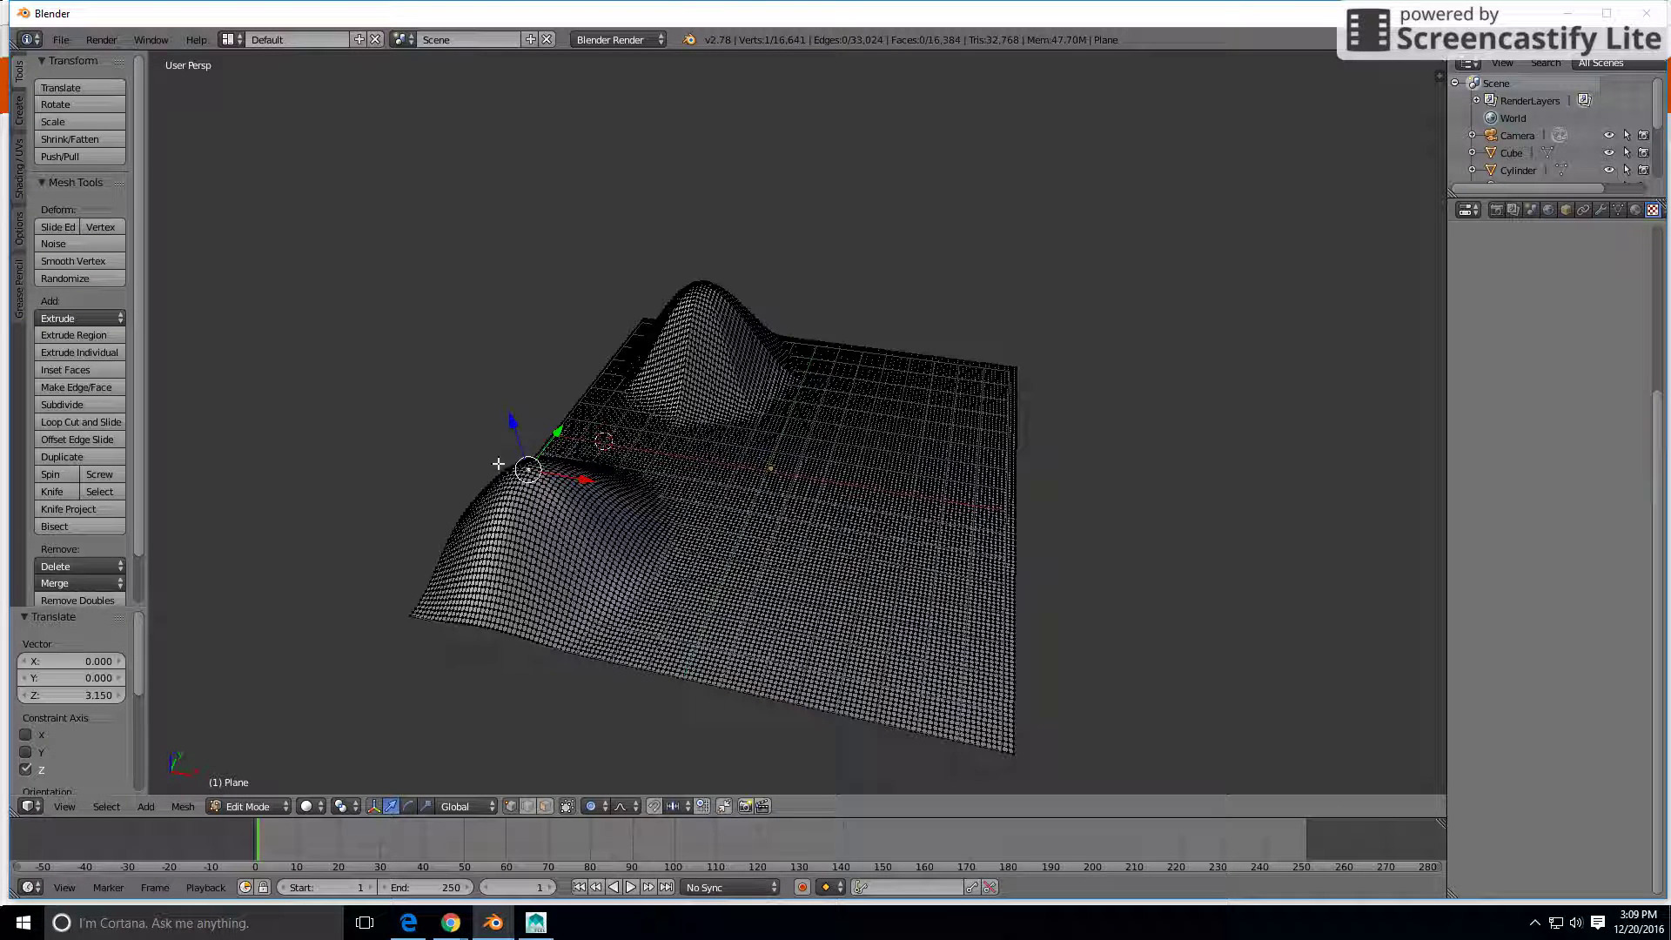
pyautogui.click(634, 807)
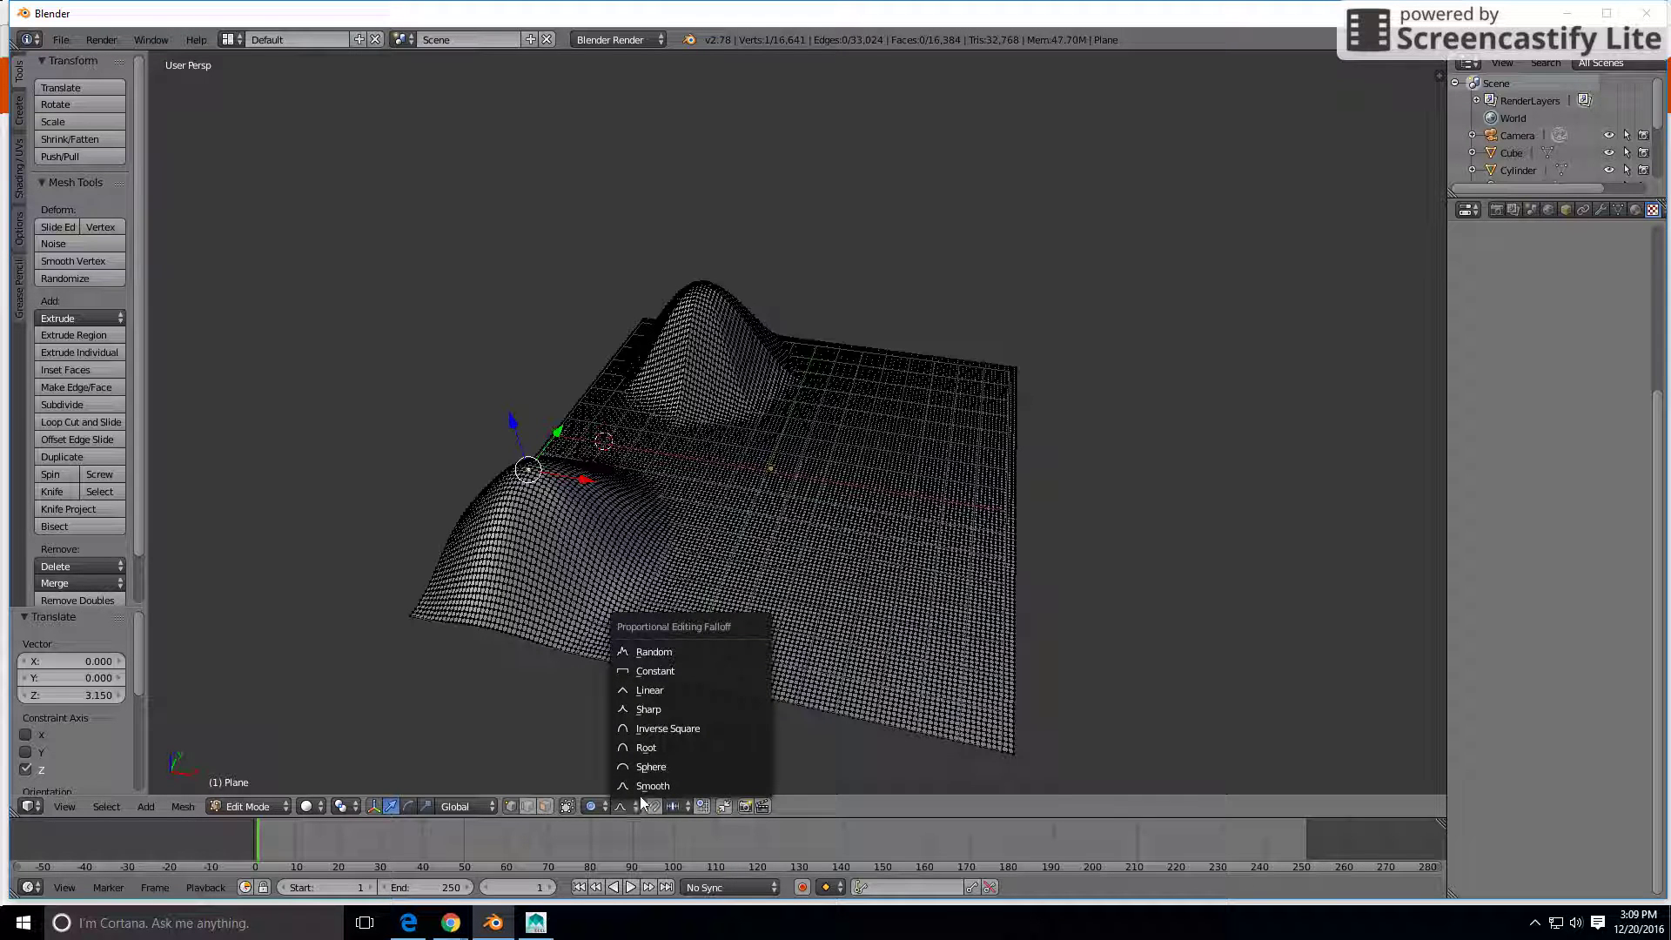
pyautogui.click(644, 652)
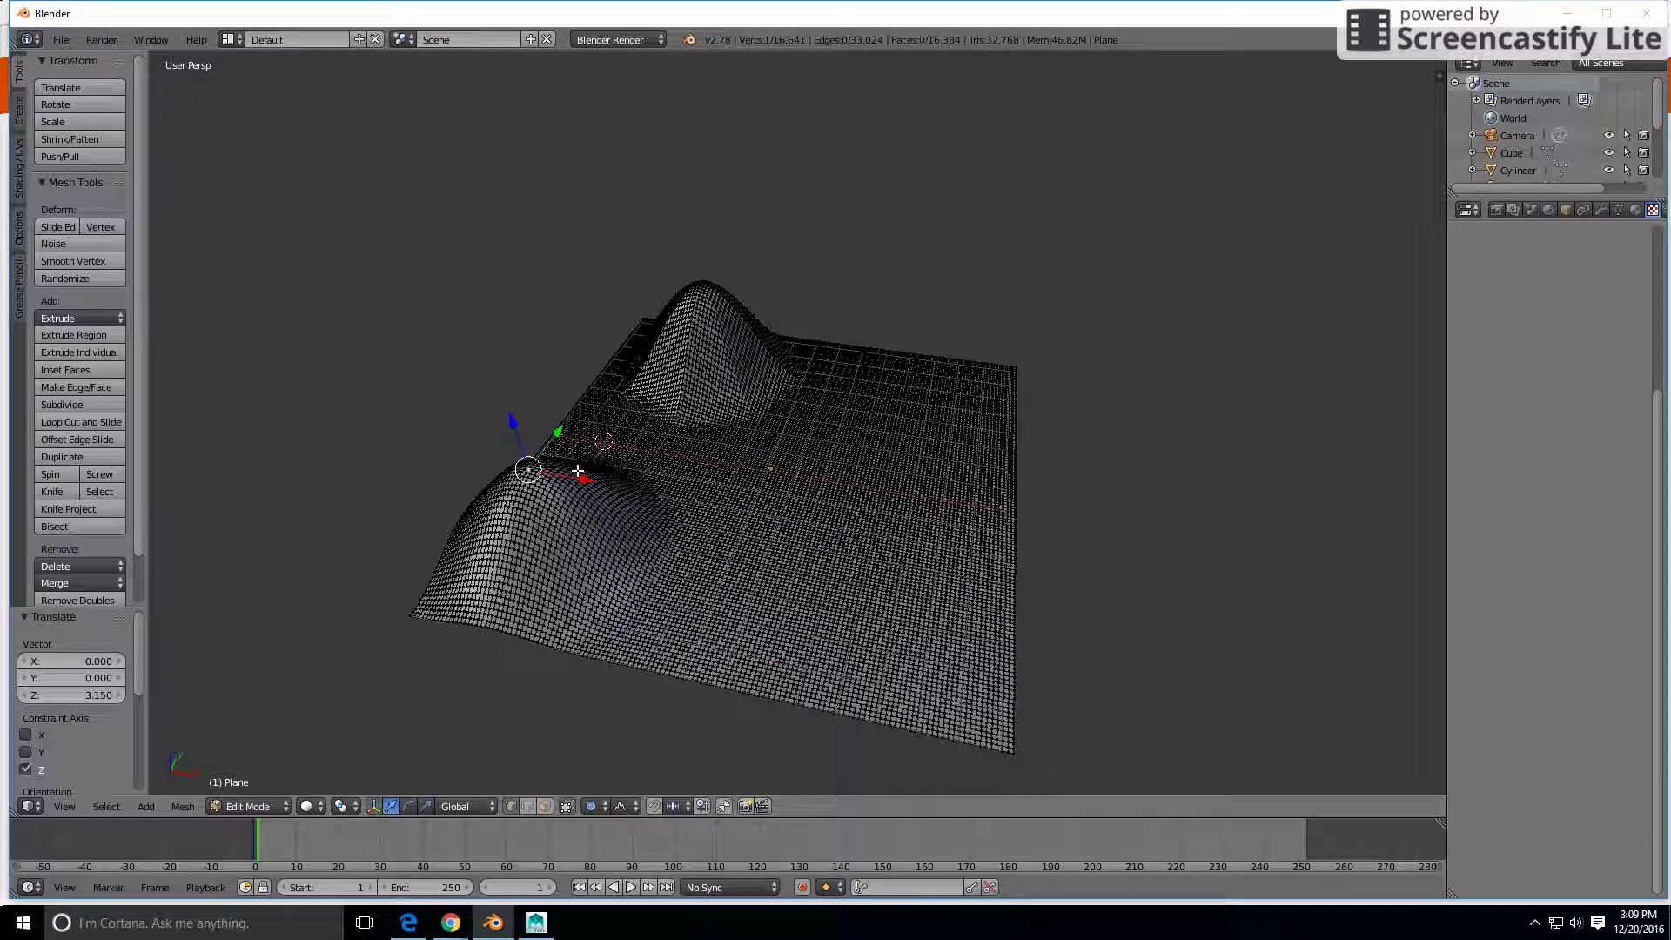
pyautogui.click(525, 476)
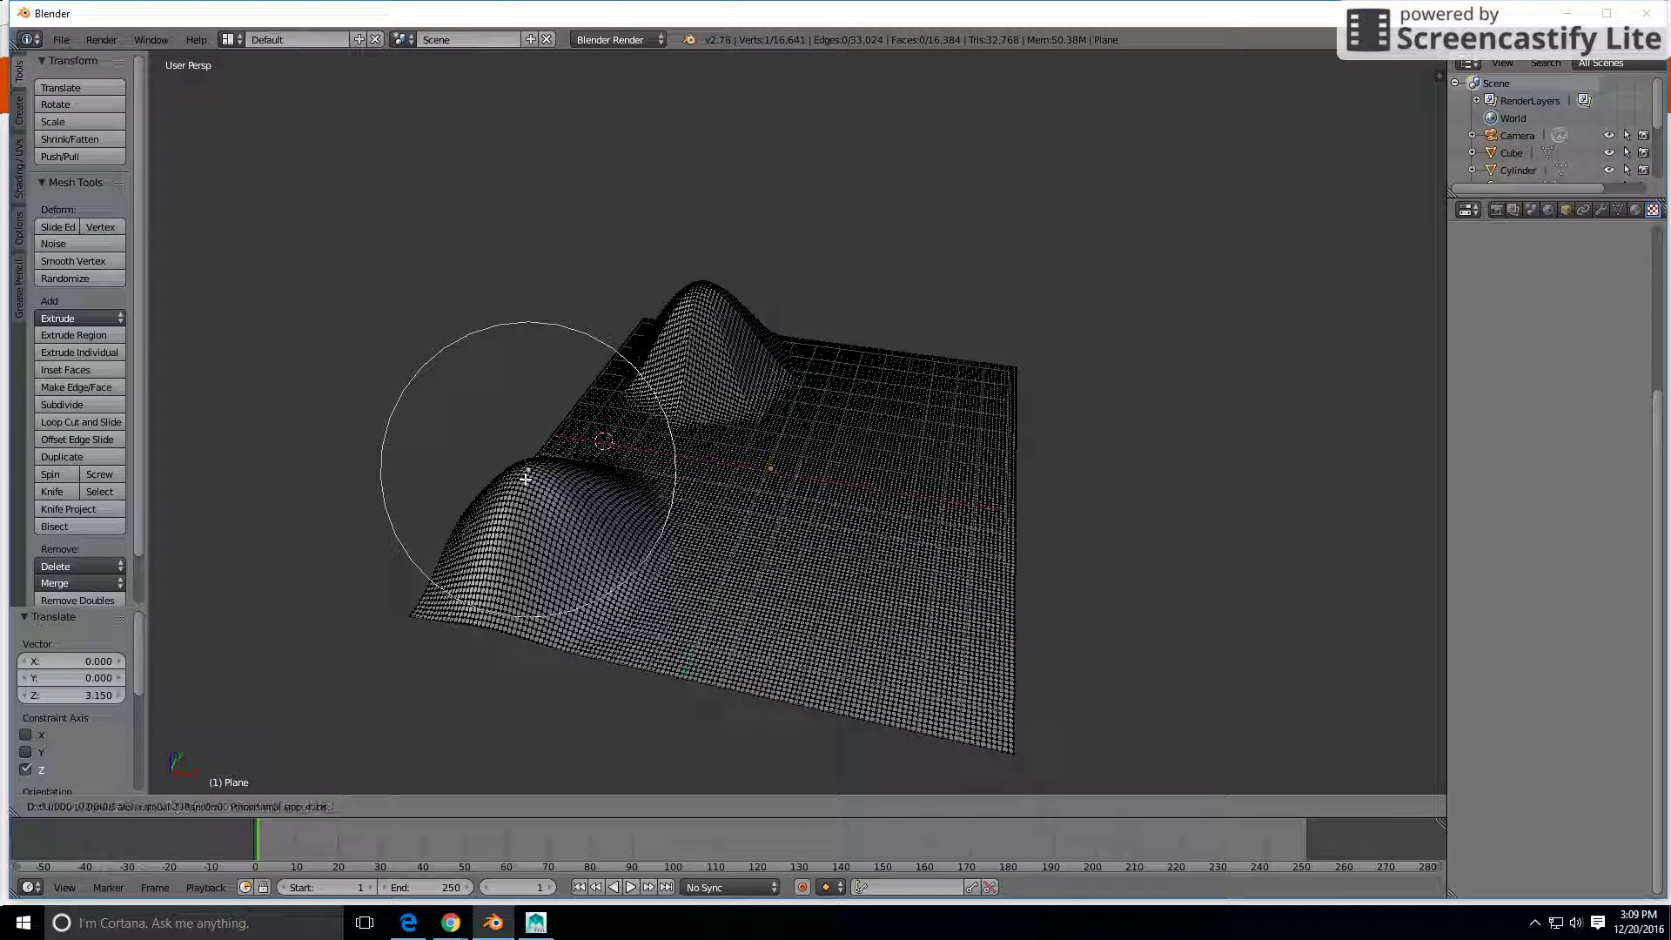
pyautogui.press('z')
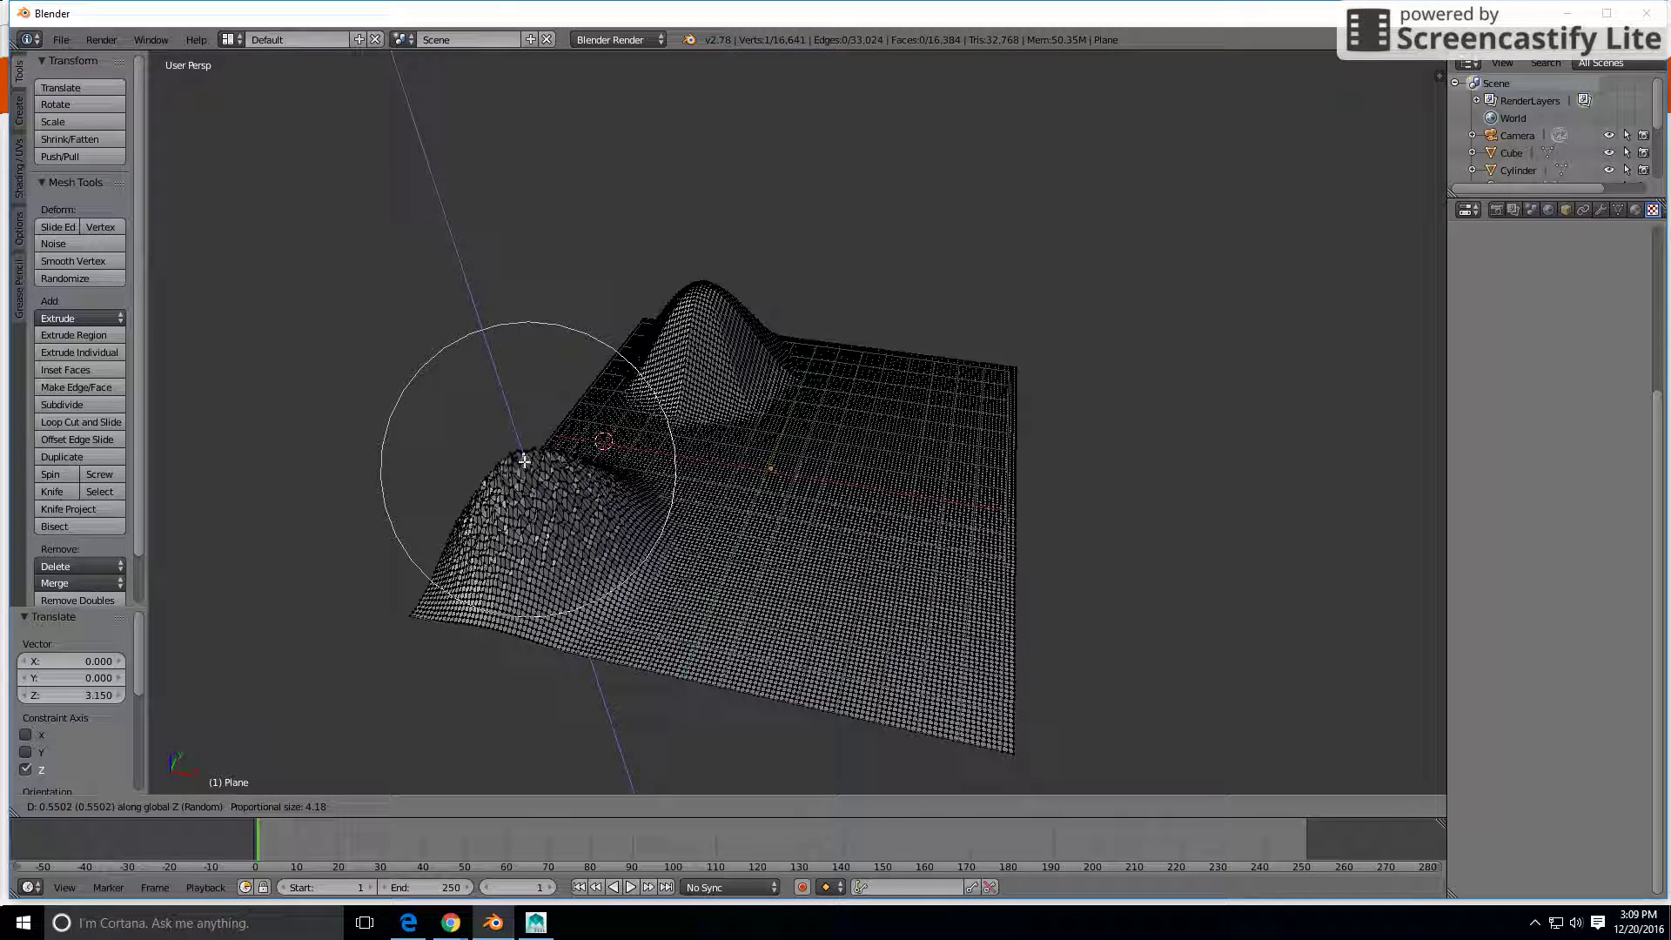
pyautogui.scroll(-1, 524, 460)
pyautogui.scroll(-1, 523, 456)
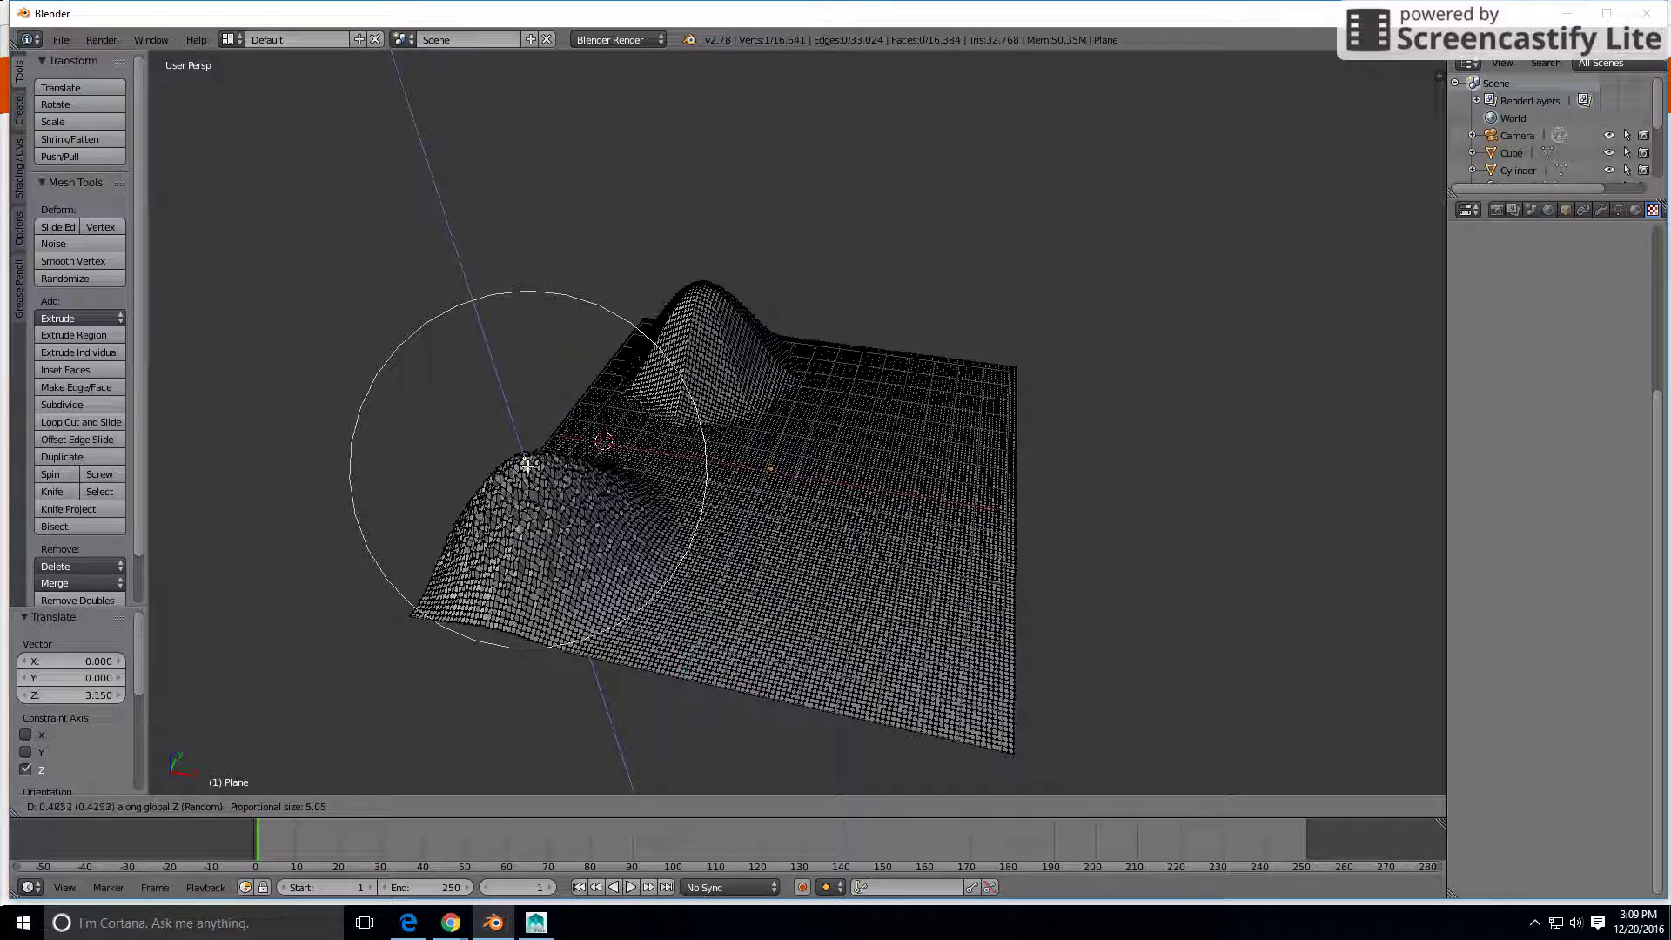
pyautogui.click(526, 466)
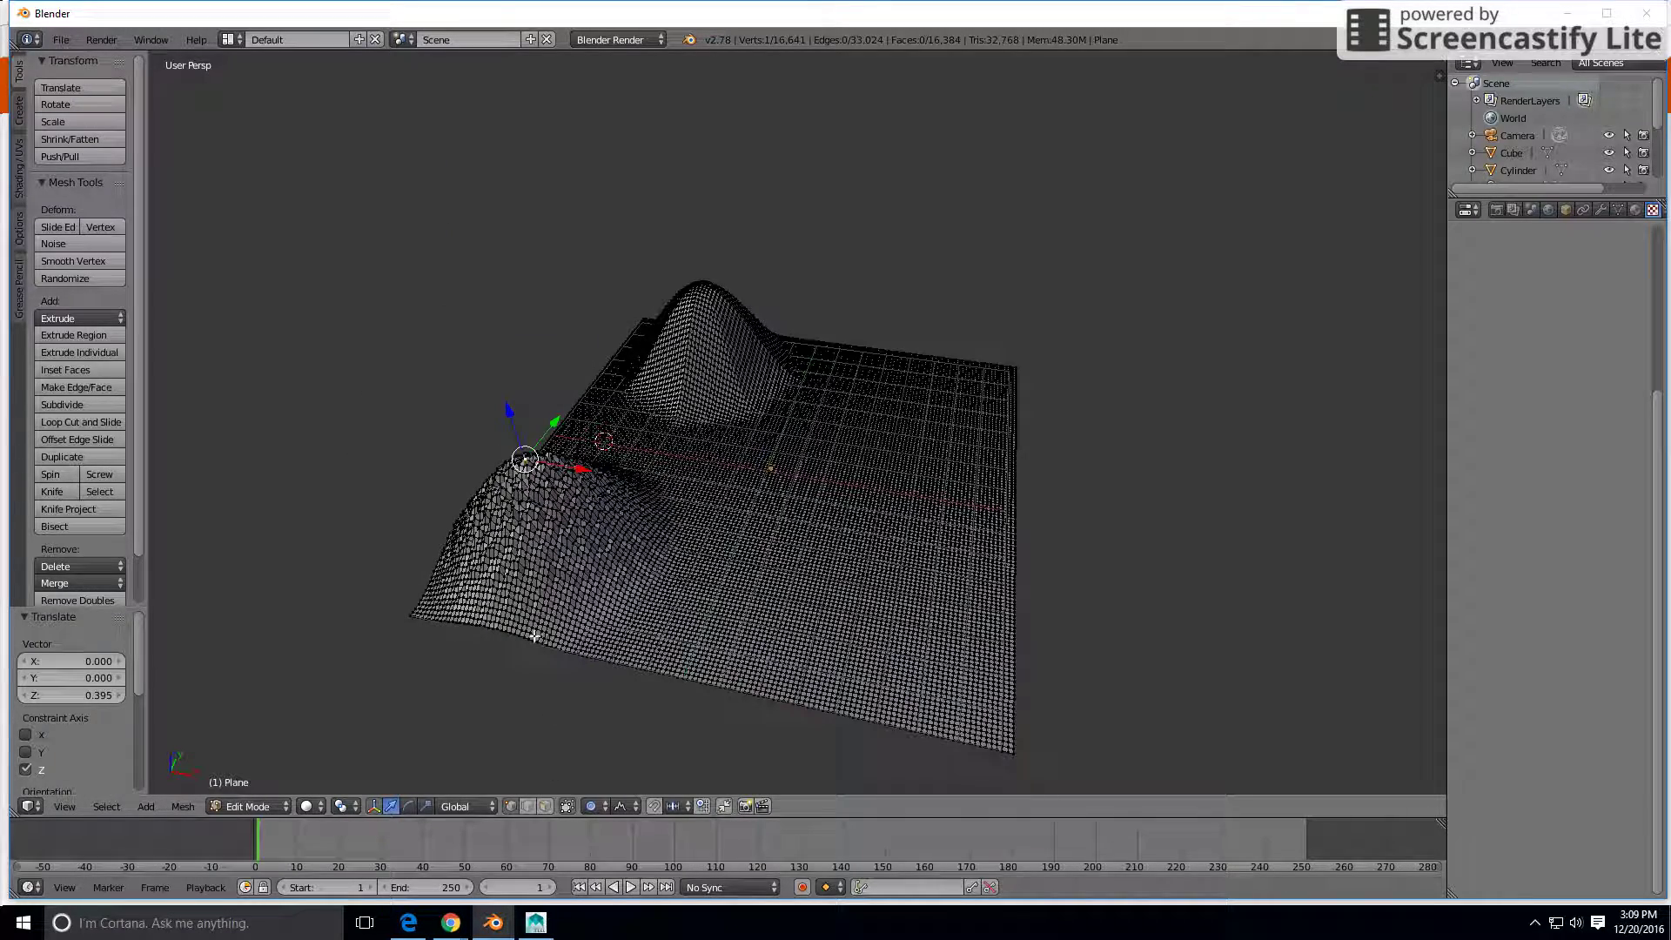
# Switch the plane to Object Mode, apply smooth shading and inspect both hills.
pyautogui.moveTo(534, 637); pyautogui.dragTo(665, 650, button='middle')
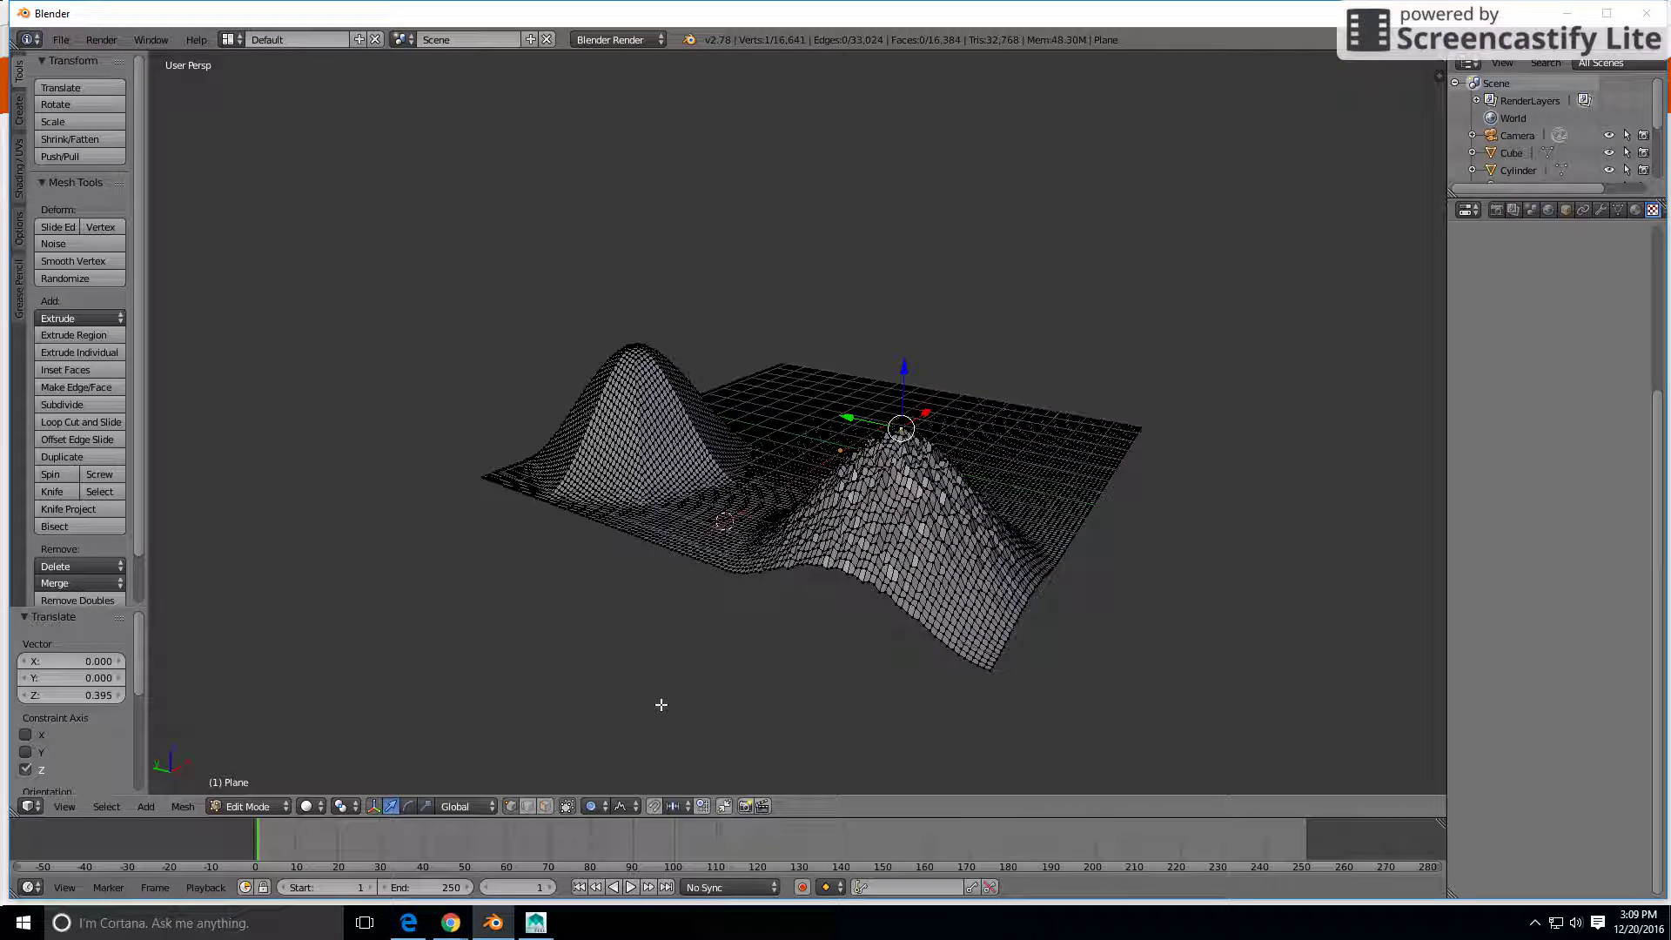
pyautogui.click(250, 806)
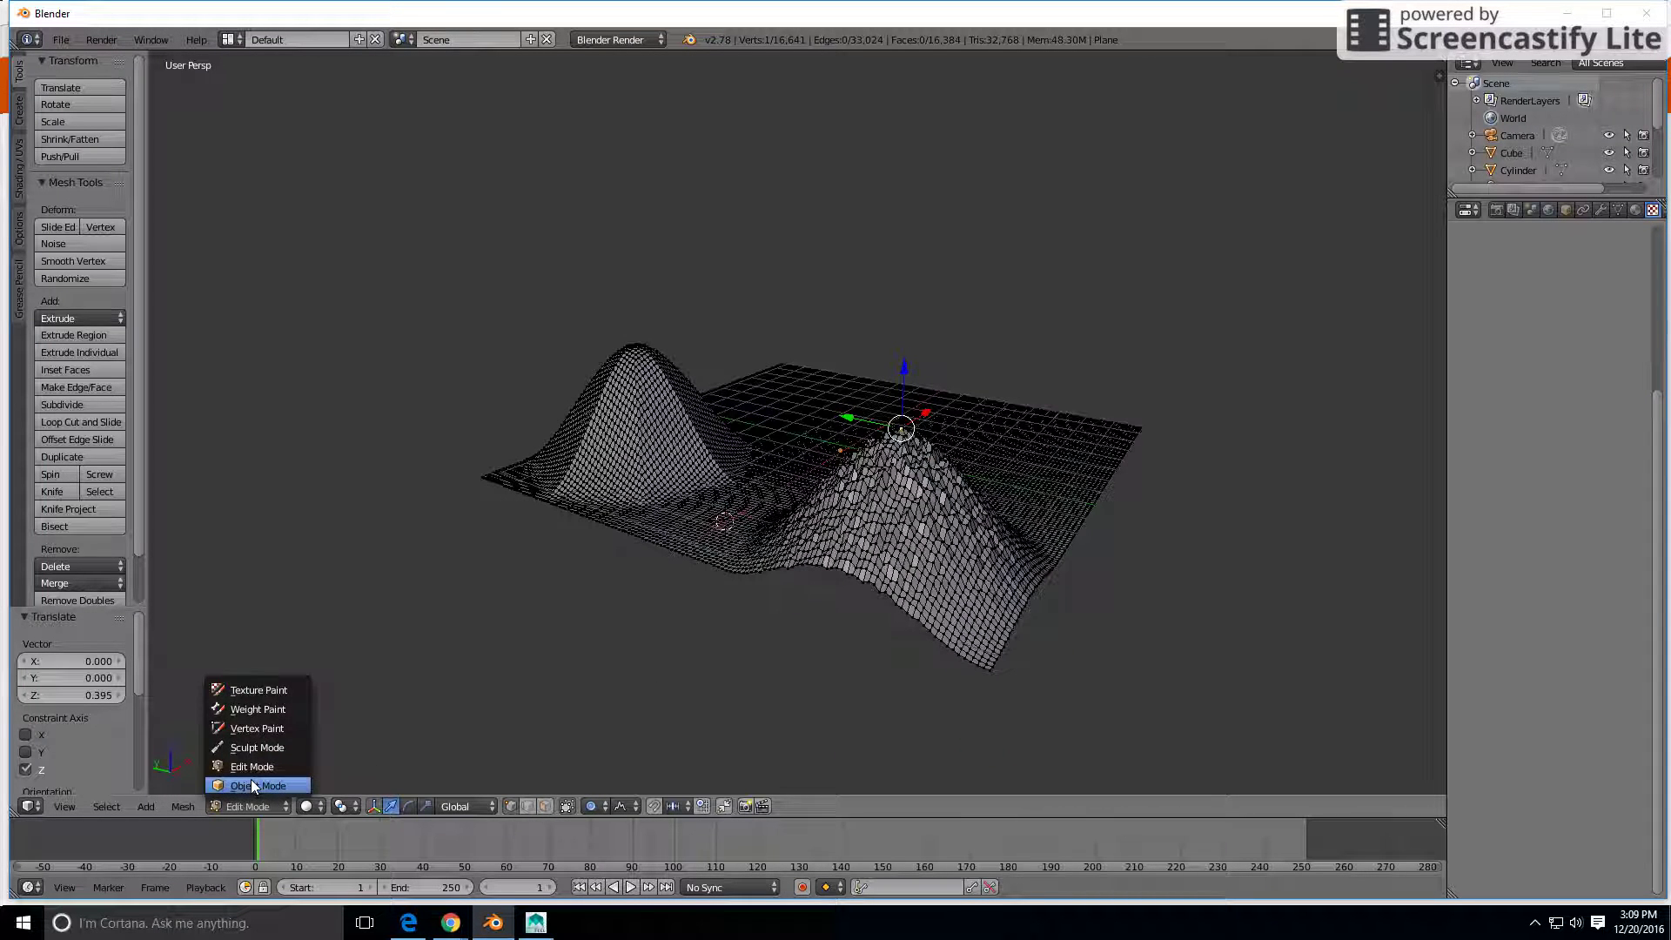
pyautogui.click(262, 787)
pyautogui.moveTo(714, 645); pyautogui.dragTo(870, 650, button='middle')
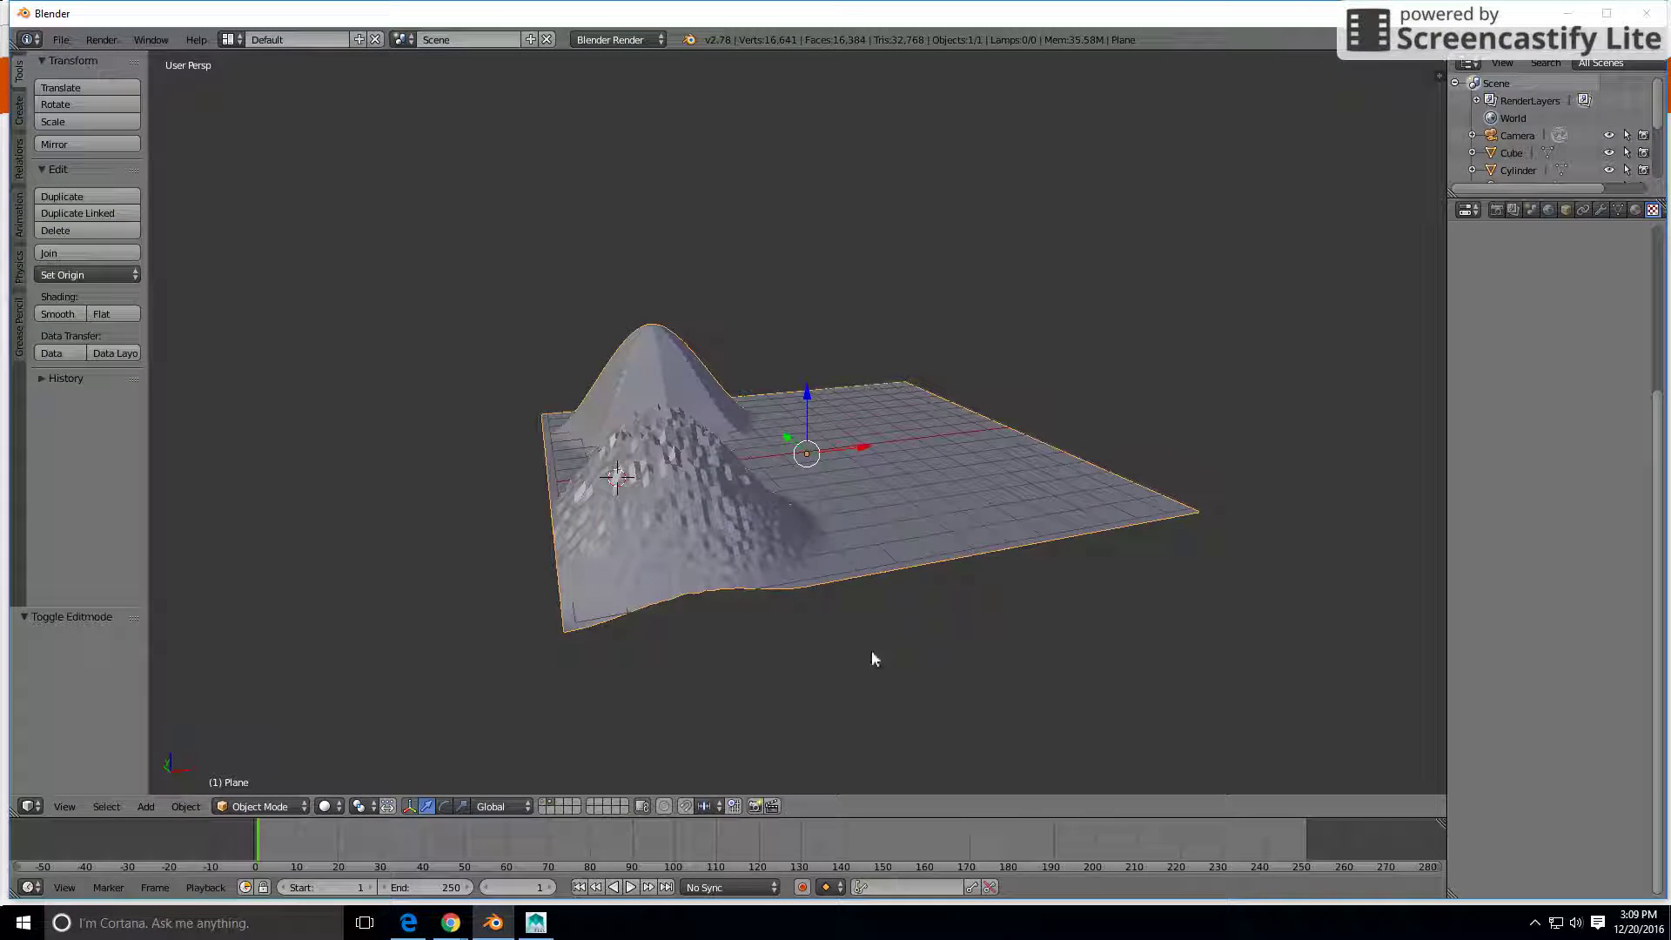
pyautogui.click(55, 314)
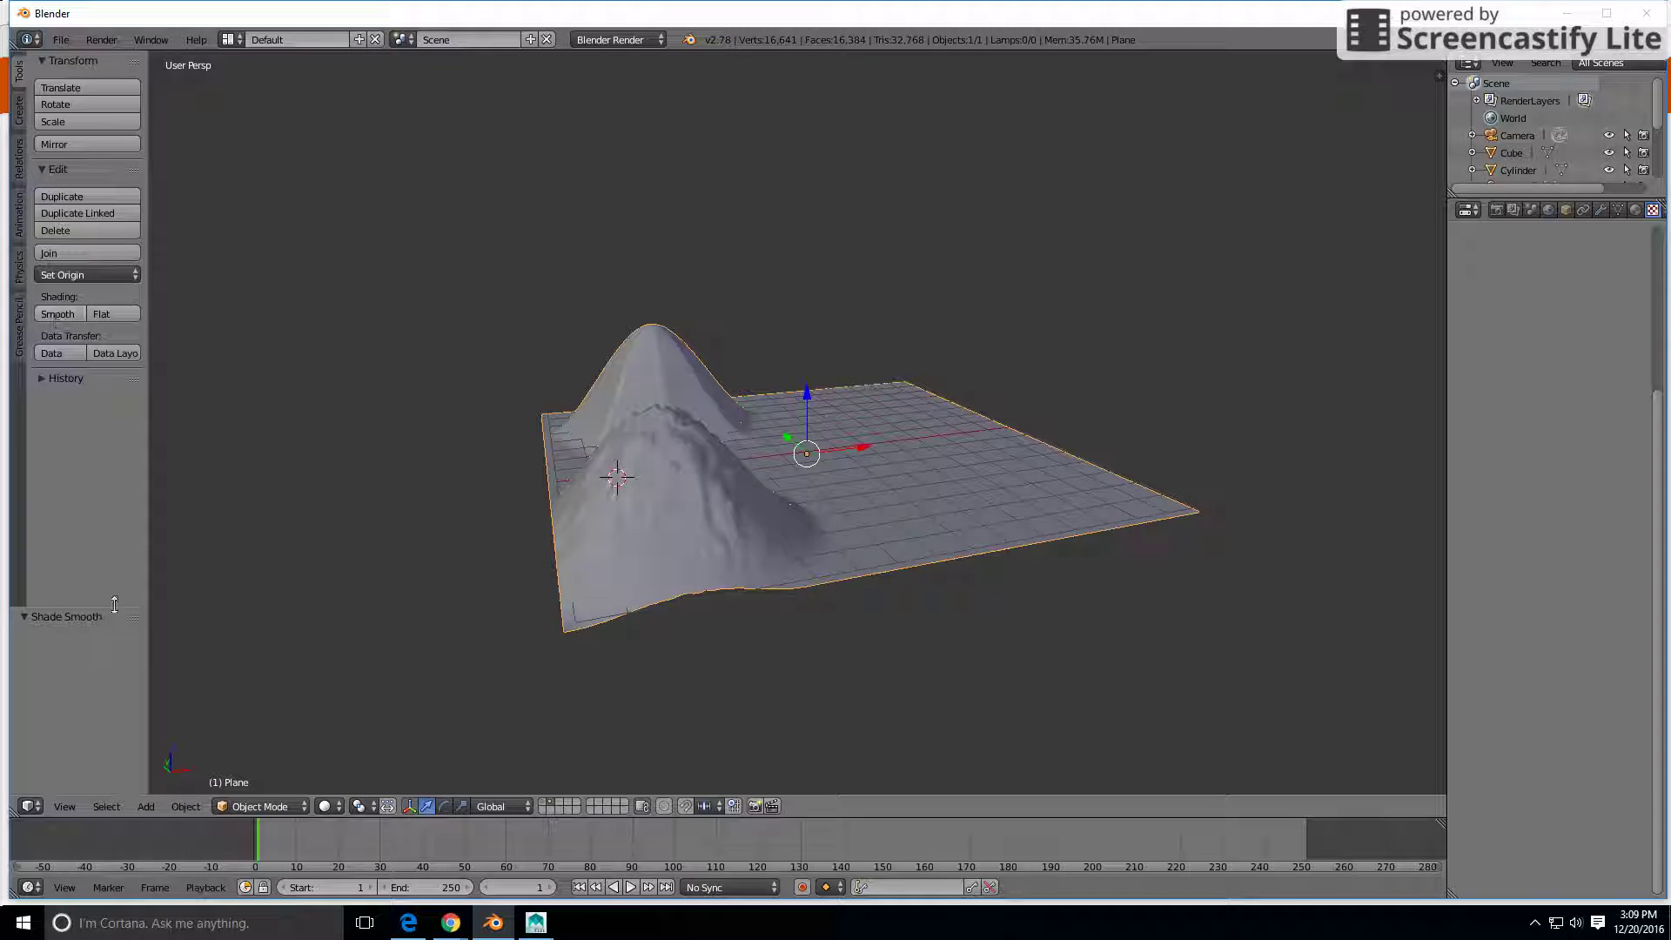
pyautogui.moveTo(447, 583); pyautogui.dragTo(968, 644, button='middle')
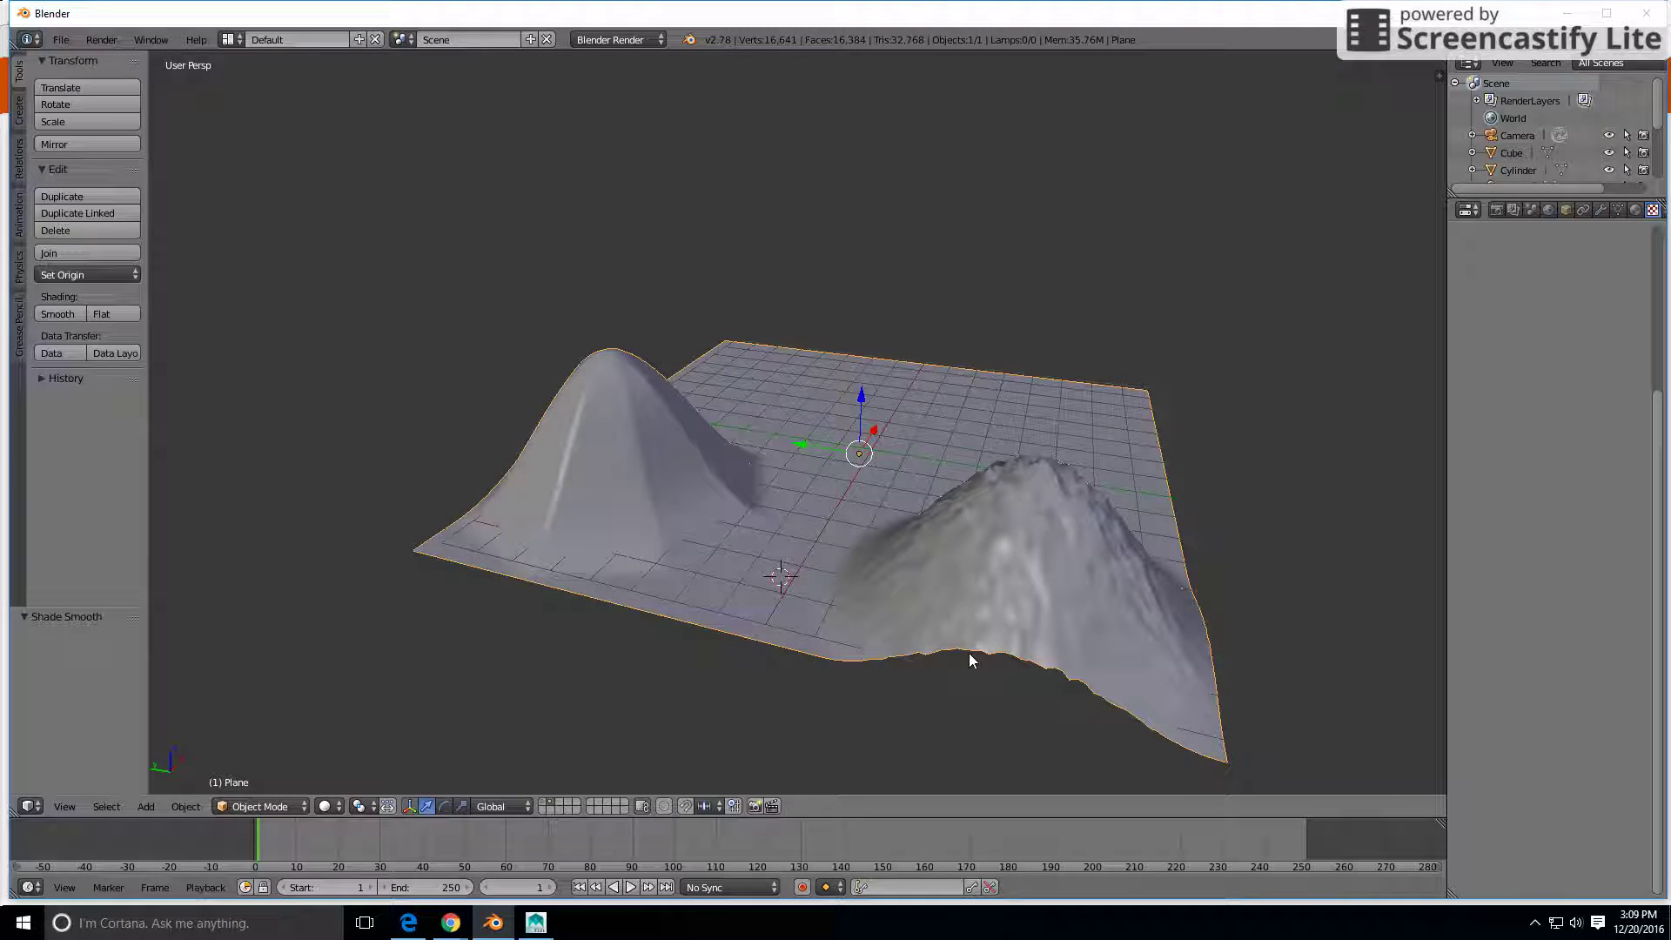
# Return the plane to Edit Mode and deselect all its vertices.
pyautogui.click(259, 806)
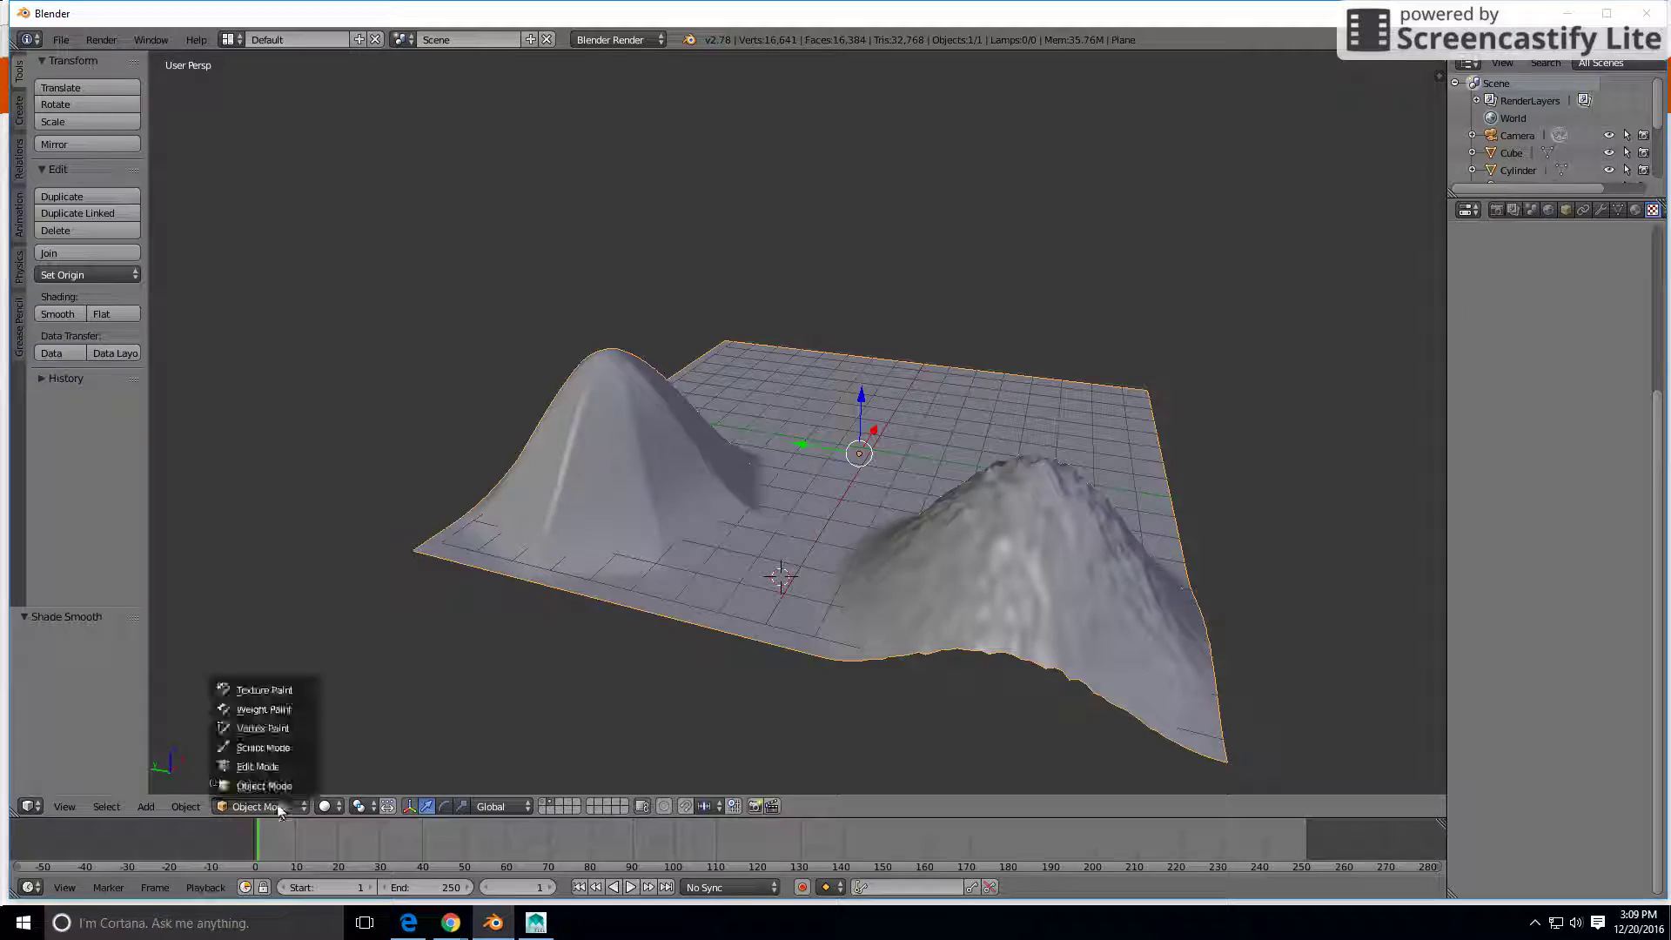
pyautogui.click(257, 766)
pyautogui.moveTo(1169, 592); pyautogui.dragTo(355, 381, button='middle')
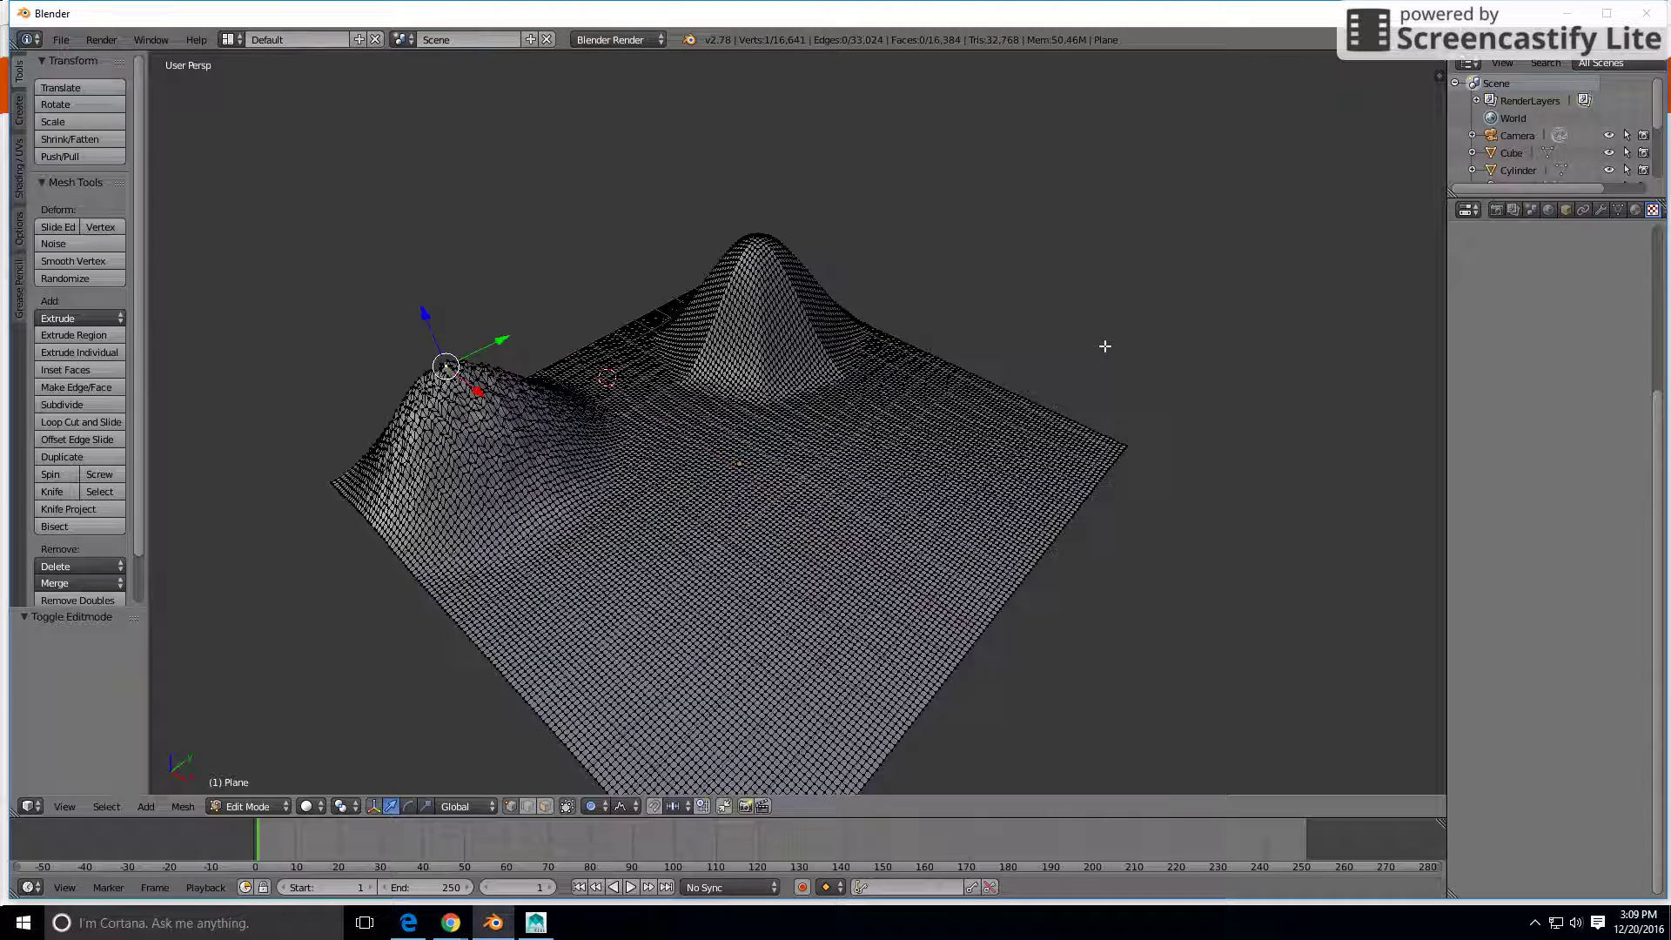
pyautogui.scroll(-1, 1105, 346)
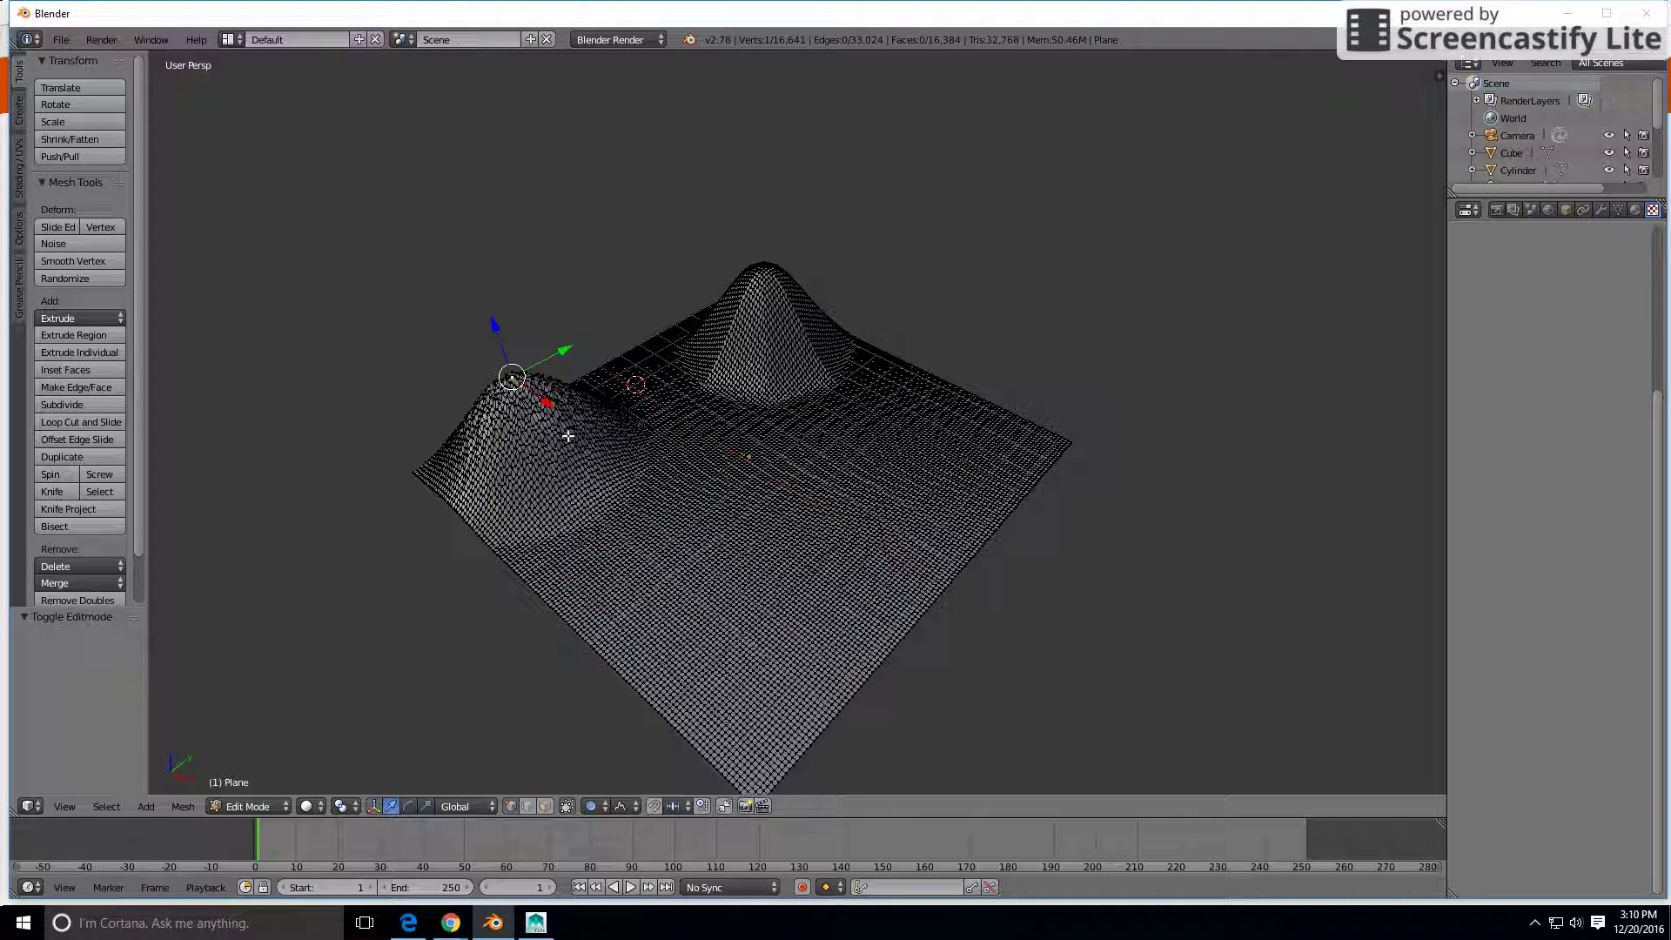
pyautogui.press('a')
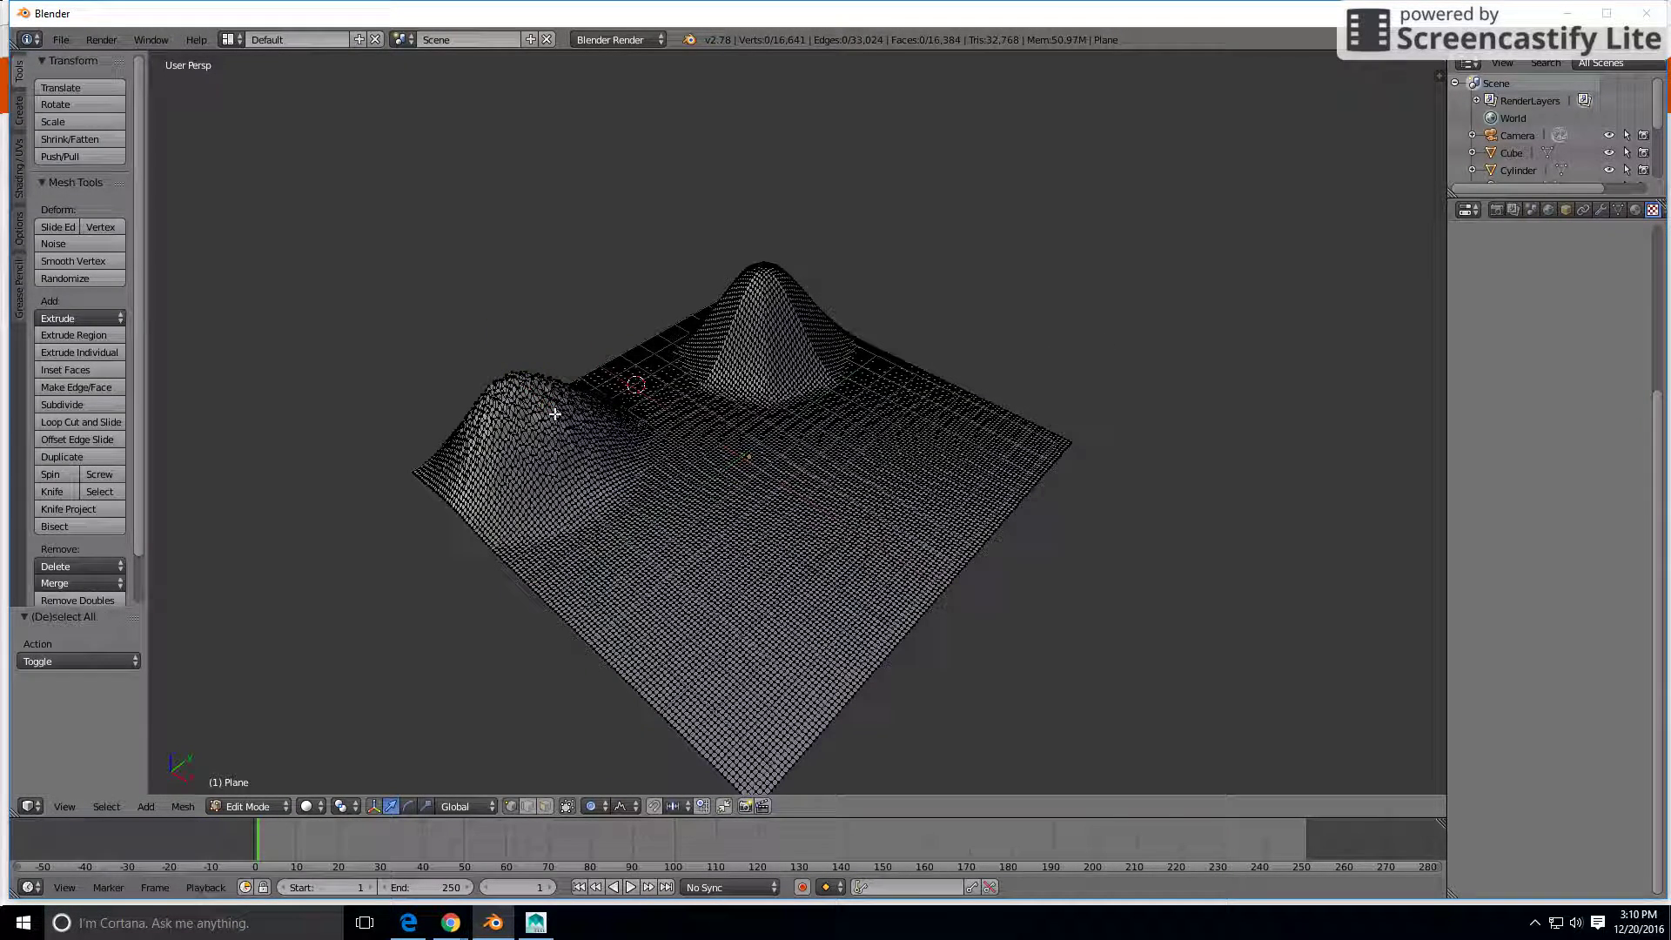
# Circle-select a winding river strip between the two hills, widening into a round lake area and continuing to the plane's far corner.
pyautogui.press('a')
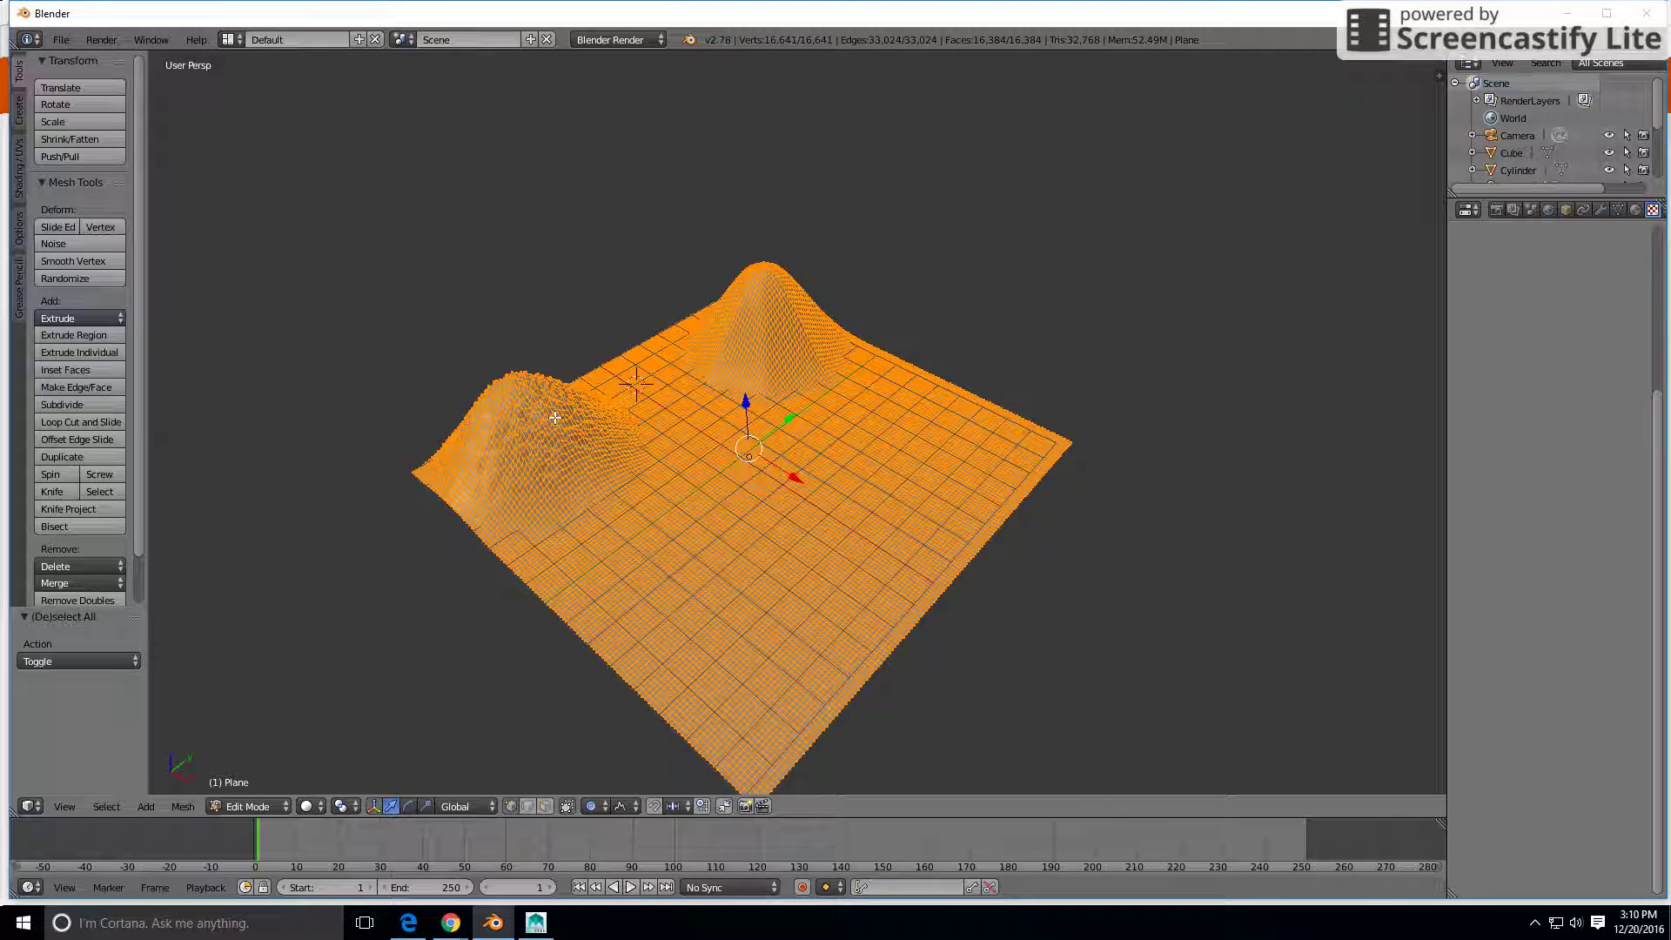
pyautogui.press('a')
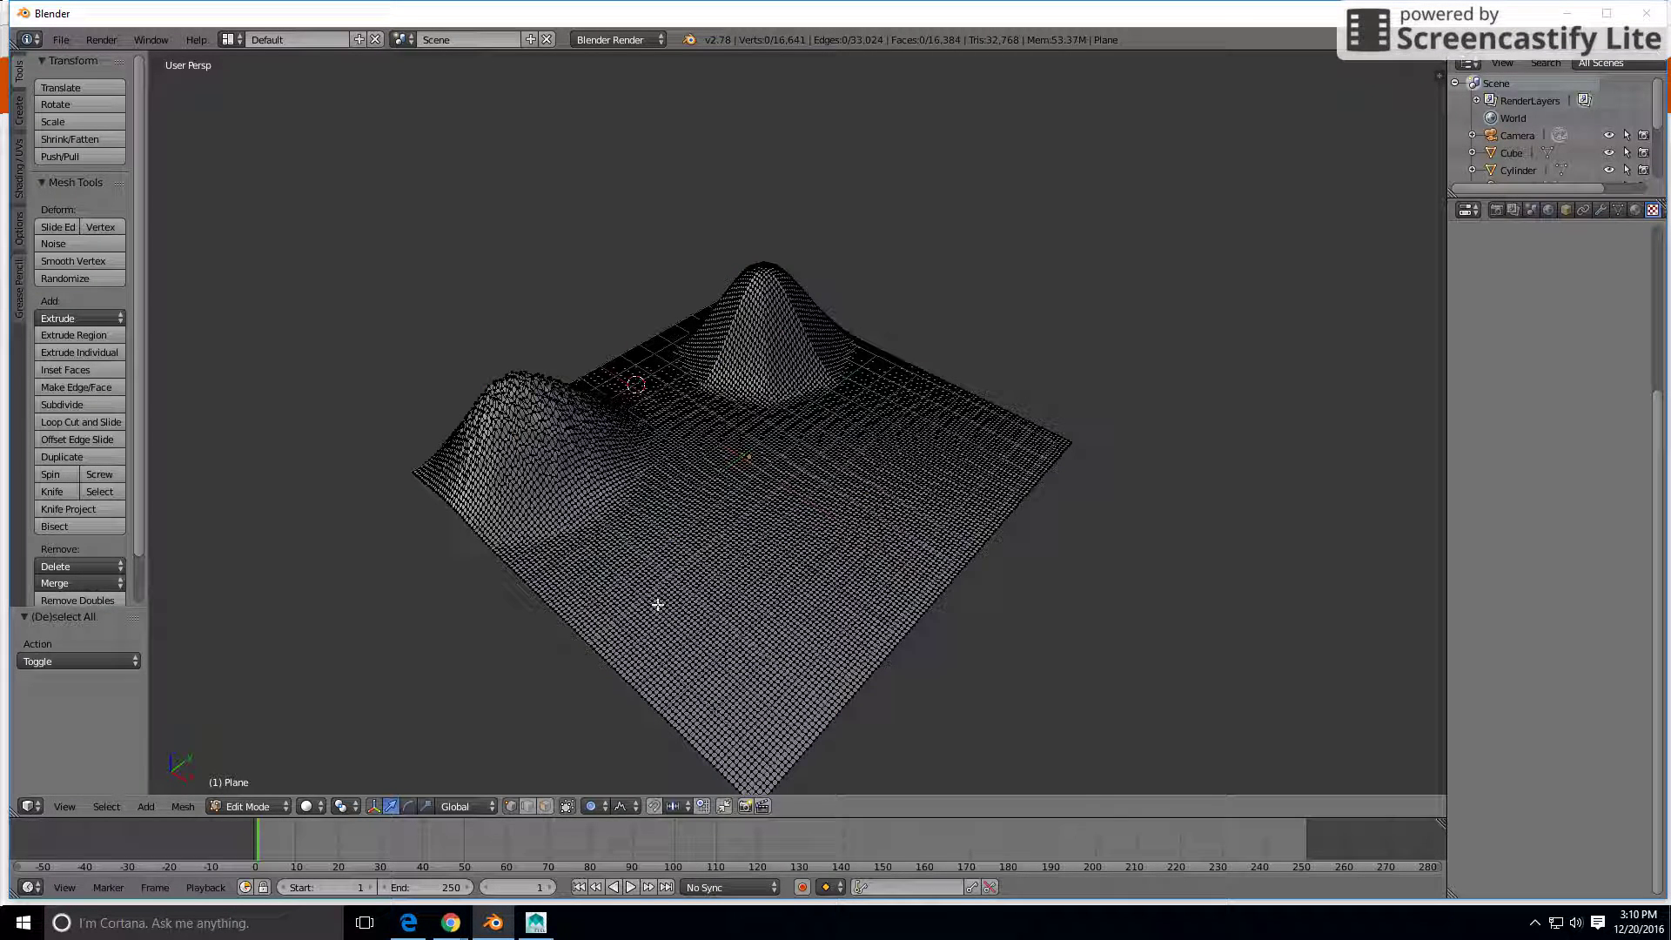
pyautogui.press('c')
pyautogui.scroll(-10, 731, 582)
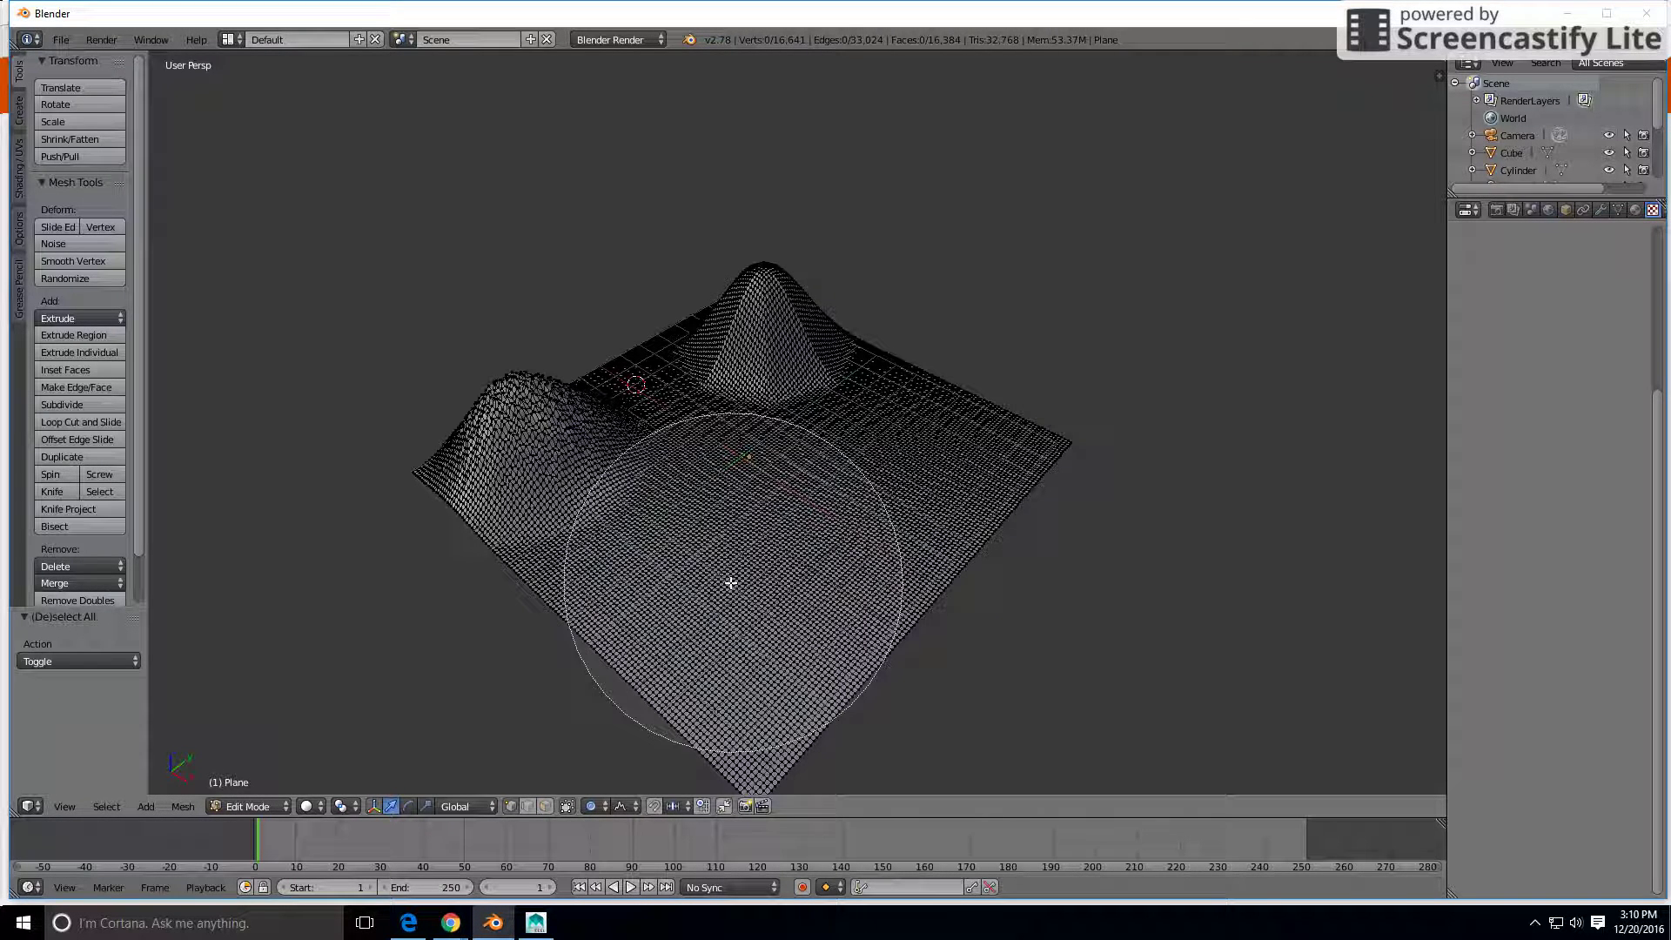
pyautogui.scroll(10, 731, 582)
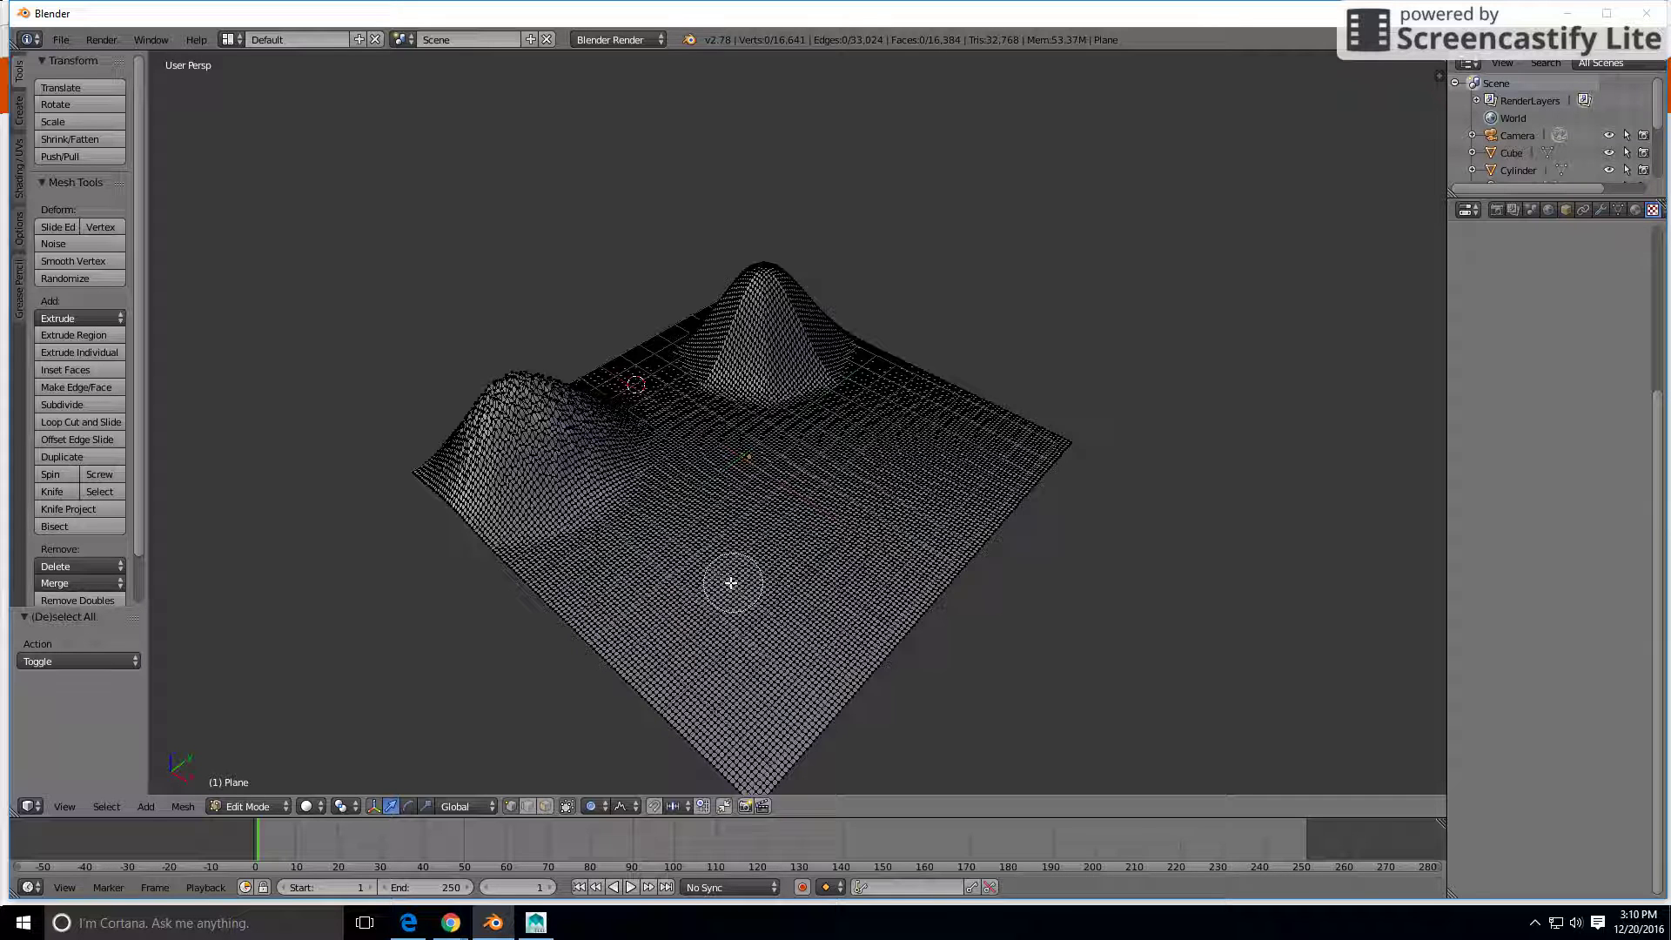
pyautogui.moveTo(641, 353)
pyautogui.mouseDown()
pyautogui.moveTo(683, 413)
pyautogui.moveTo(818, 475)
pyautogui.moveTo(823, 556)
pyautogui.moveTo(910, 477)
pyautogui.moveTo(1060, 481)
pyautogui.moveTo(903, 585)
pyautogui.moveTo(865, 545)
pyautogui.mouseUp()
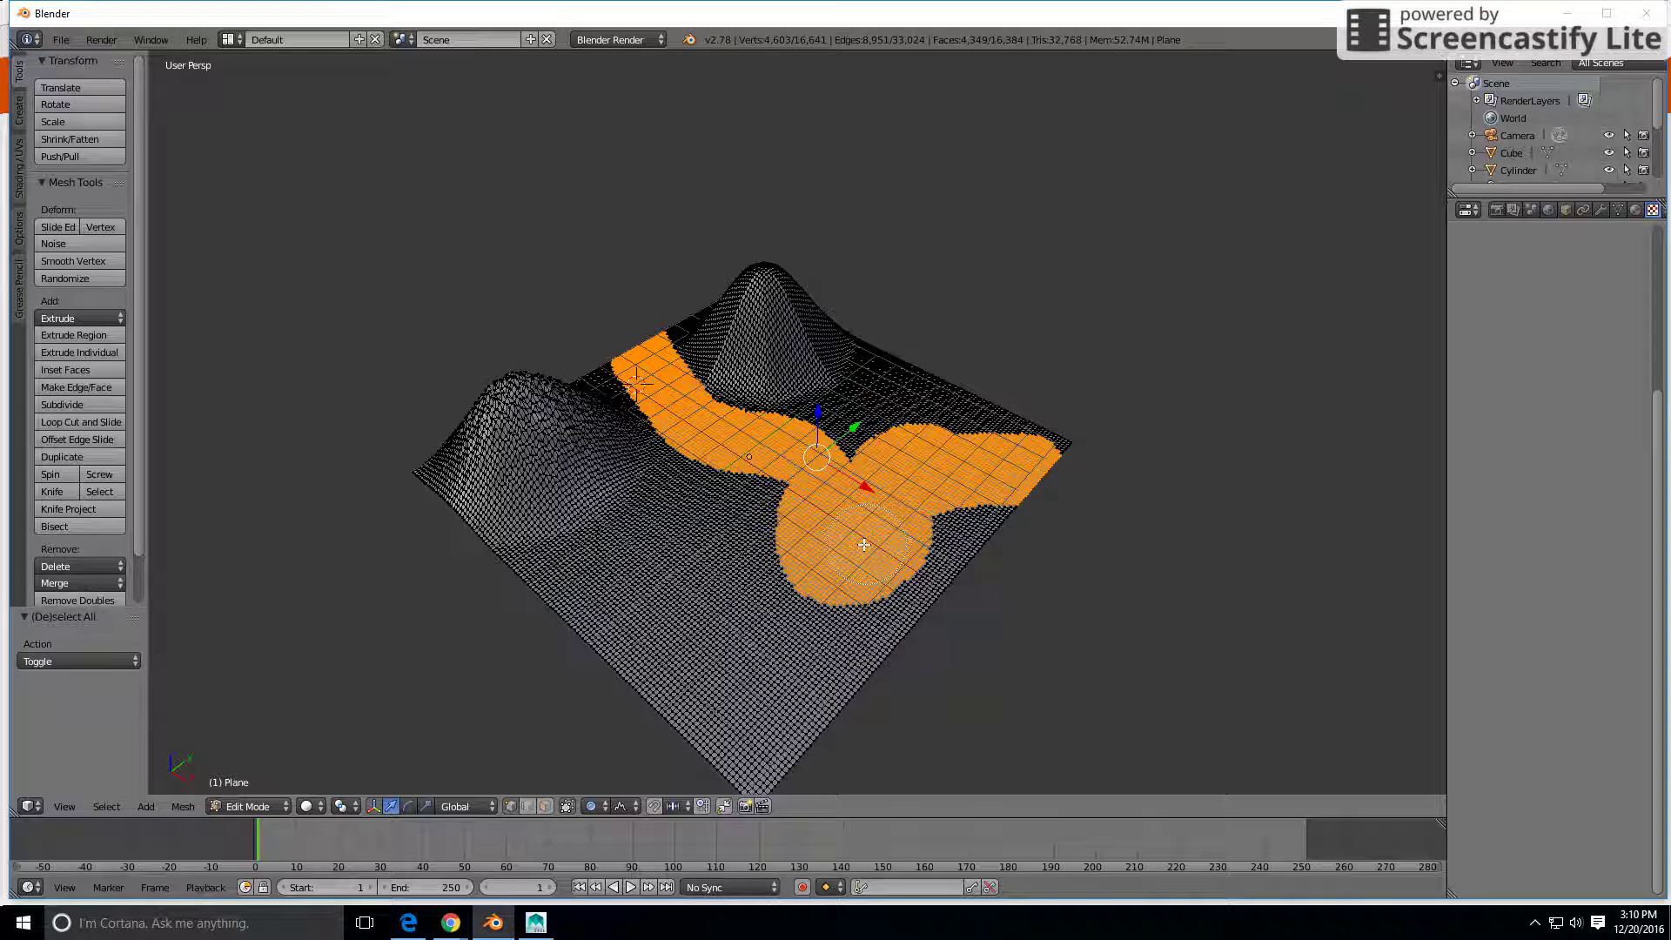
pyautogui.press('Escape')
# Deselect a small circle of vertices inside the lake area and reselect its centre, leaving an unselected ring for an island.
pyautogui.press('c')
pyautogui.moveTo(852, 527); pyautogui.dragTo(849, 530, button='middle')
pyautogui.click(850, 528)
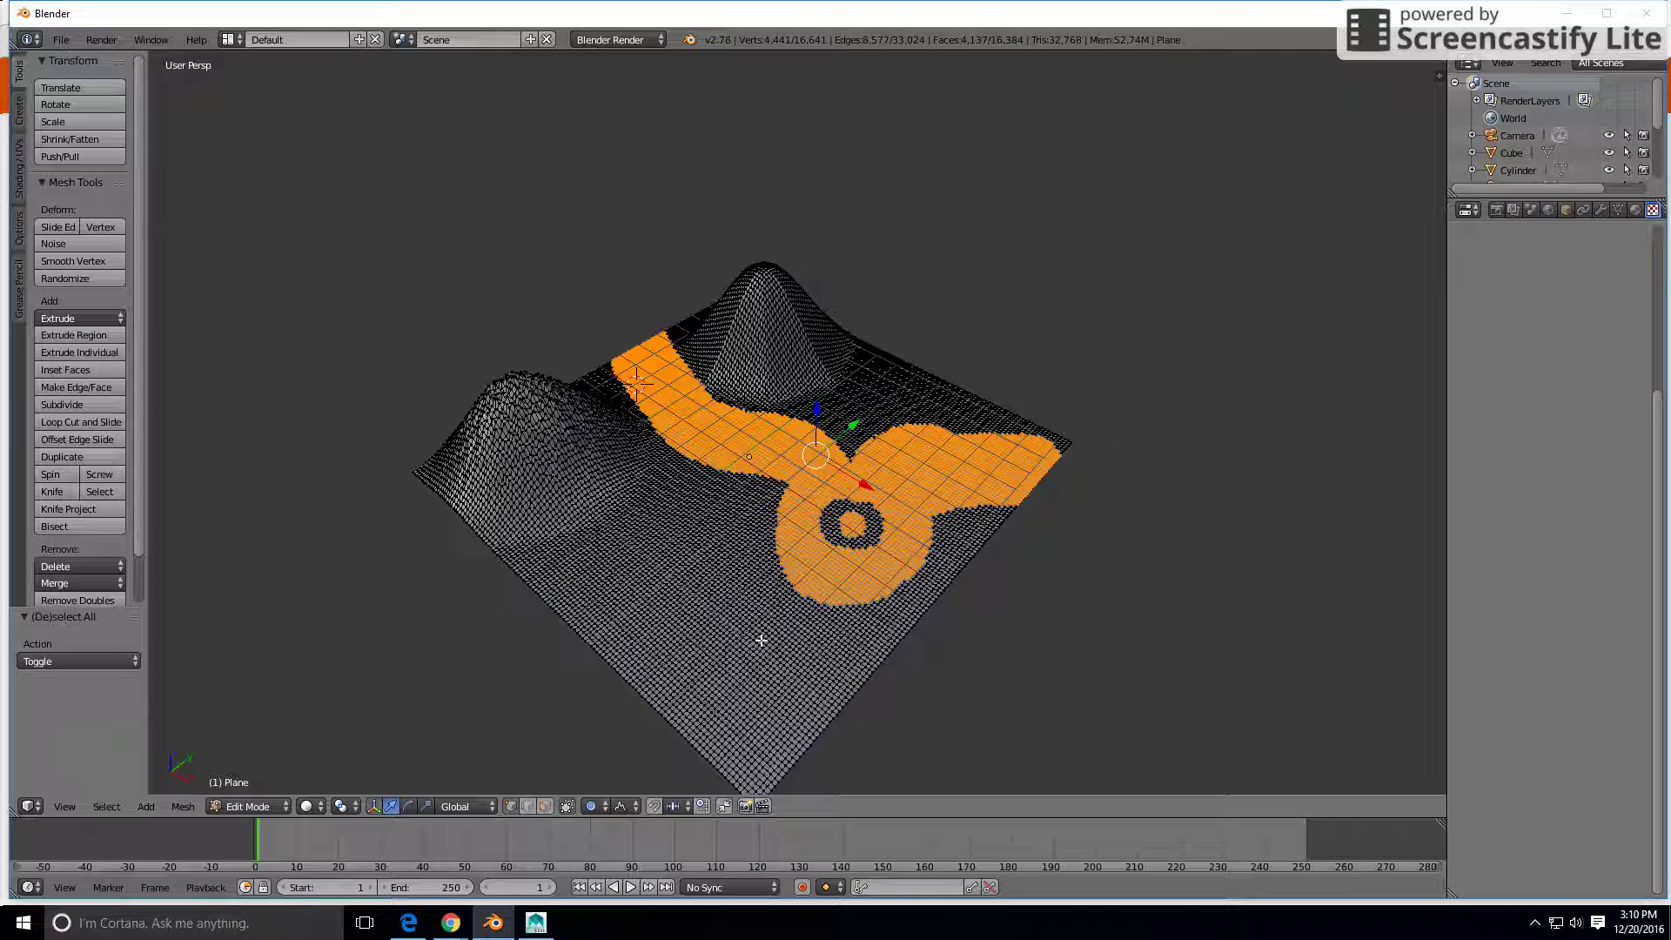
# Lower the selected river and lake vertices about 2.257 along Z with Smooth falloff and a proportional size of about 1.61.
pyautogui.moveTo(928, 594); pyautogui.dragTo(933, 575, button='middle')
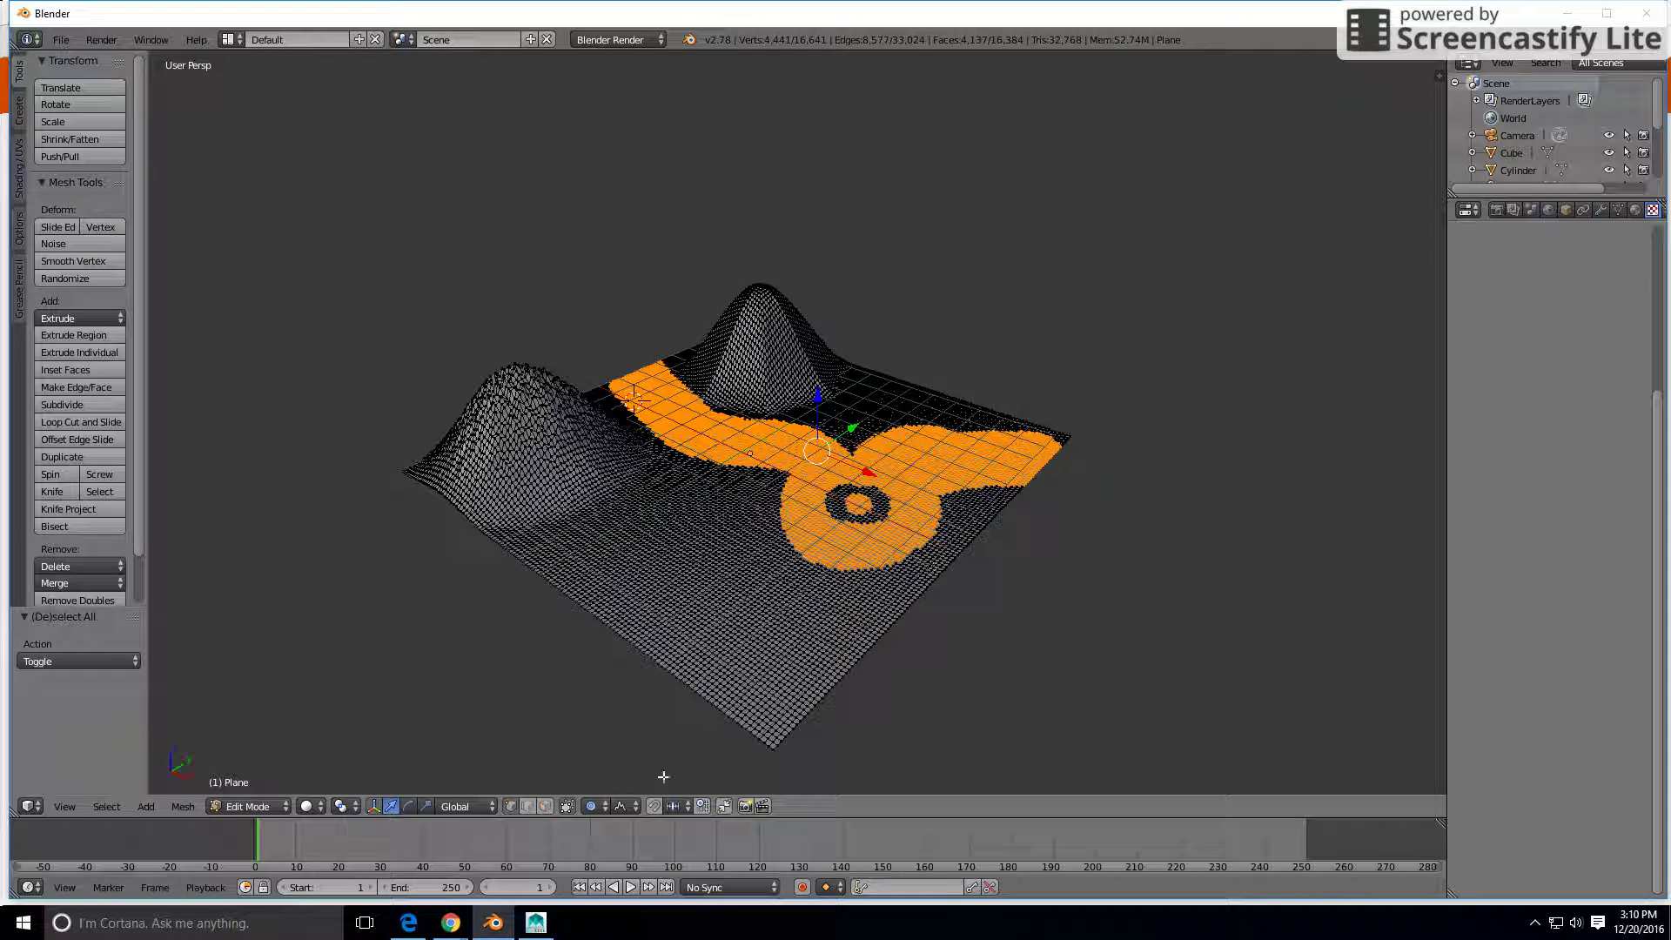
pyautogui.click(636, 806)
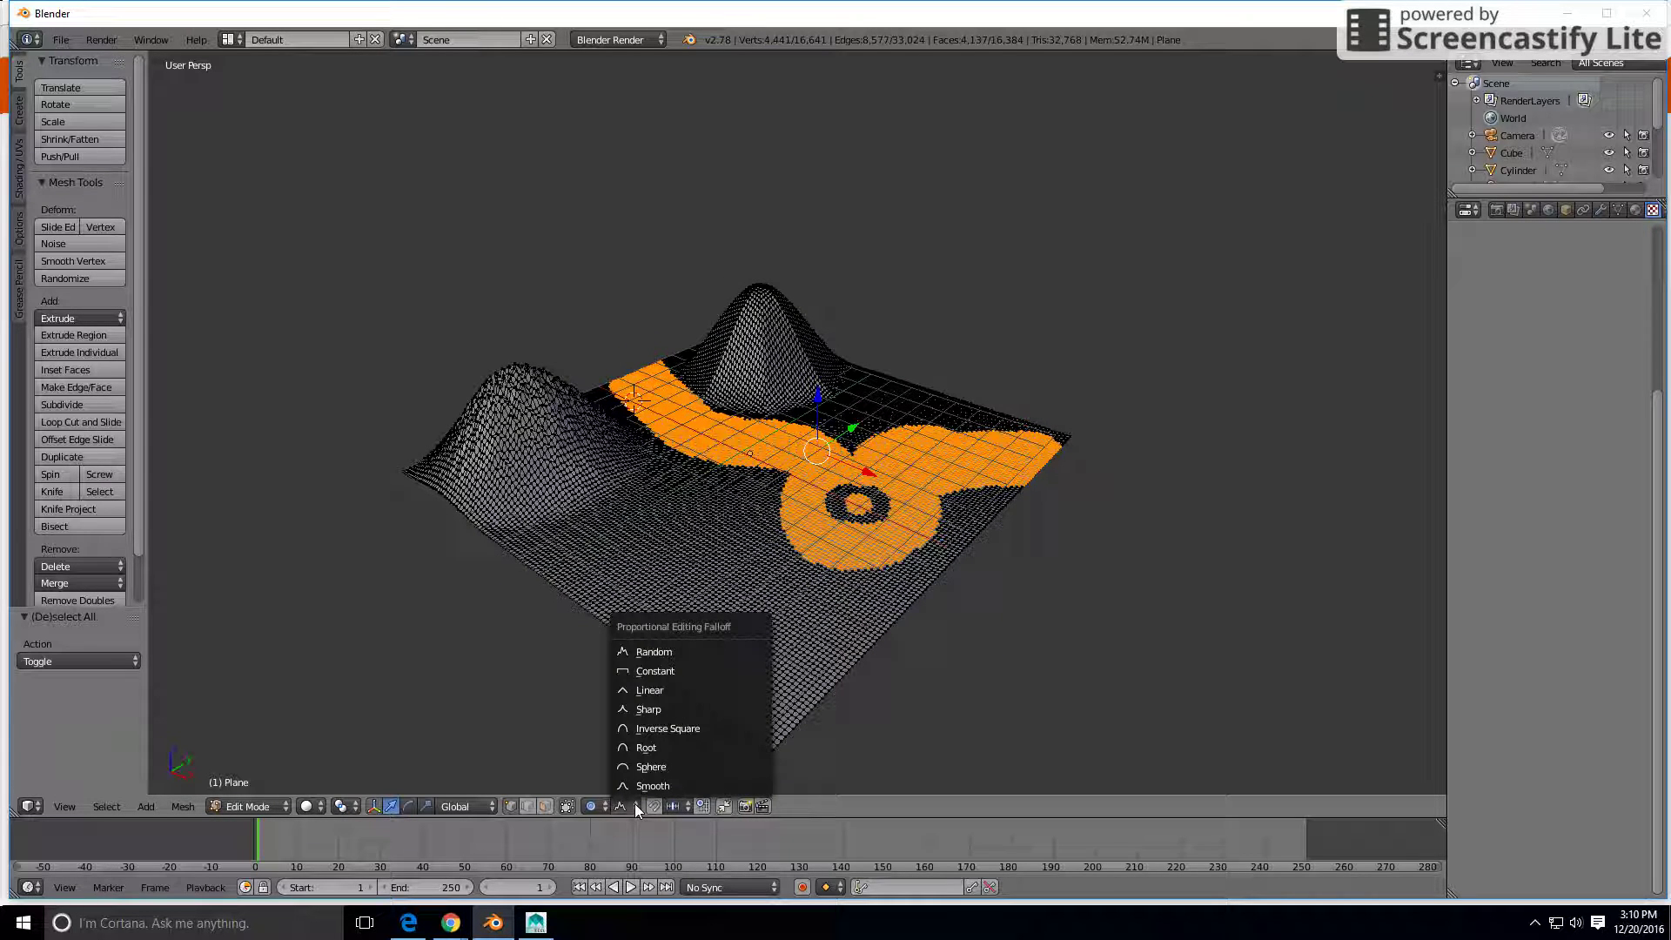
pyautogui.click(666, 765)
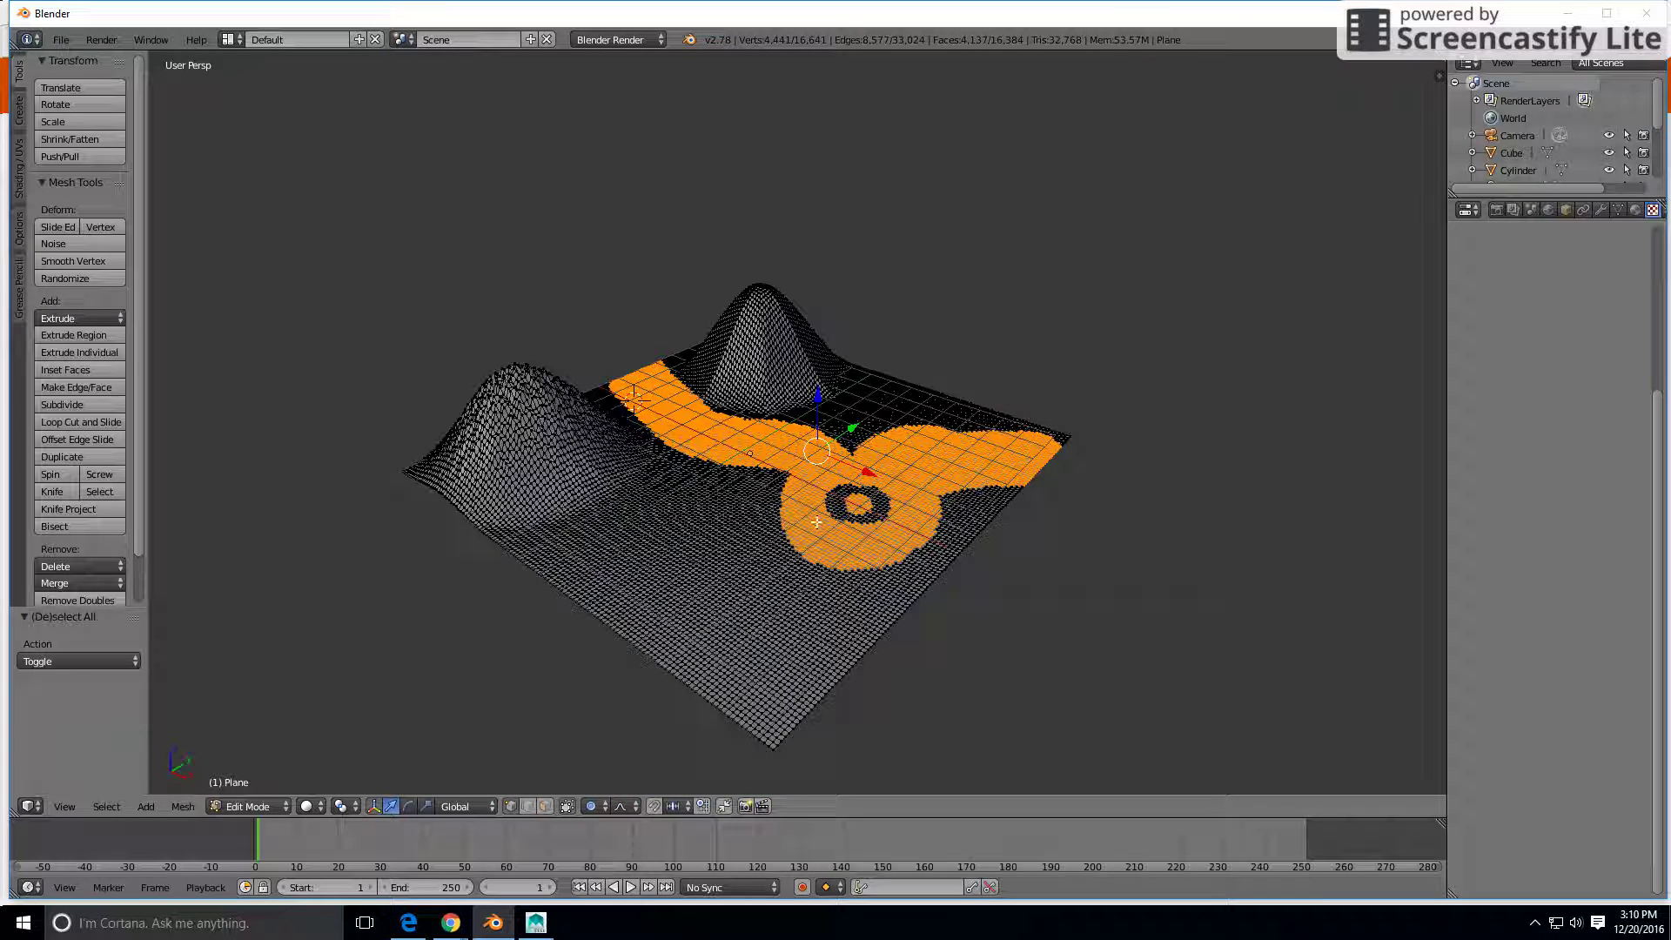
pyautogui.press('g')
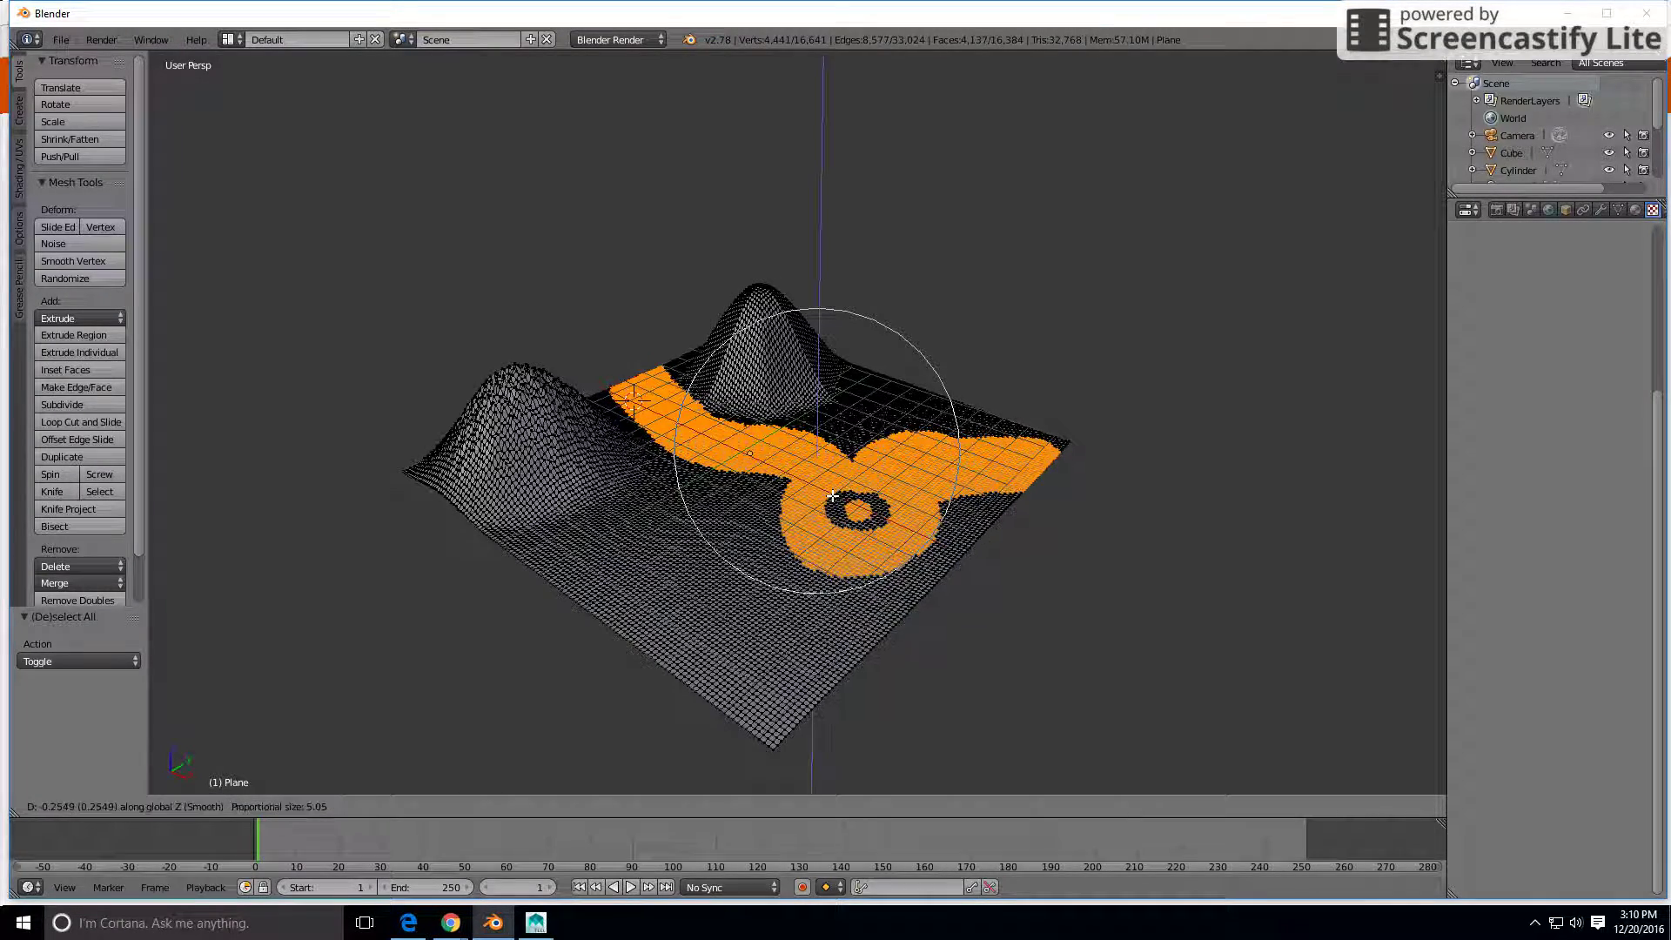
pyautogui.press('z')
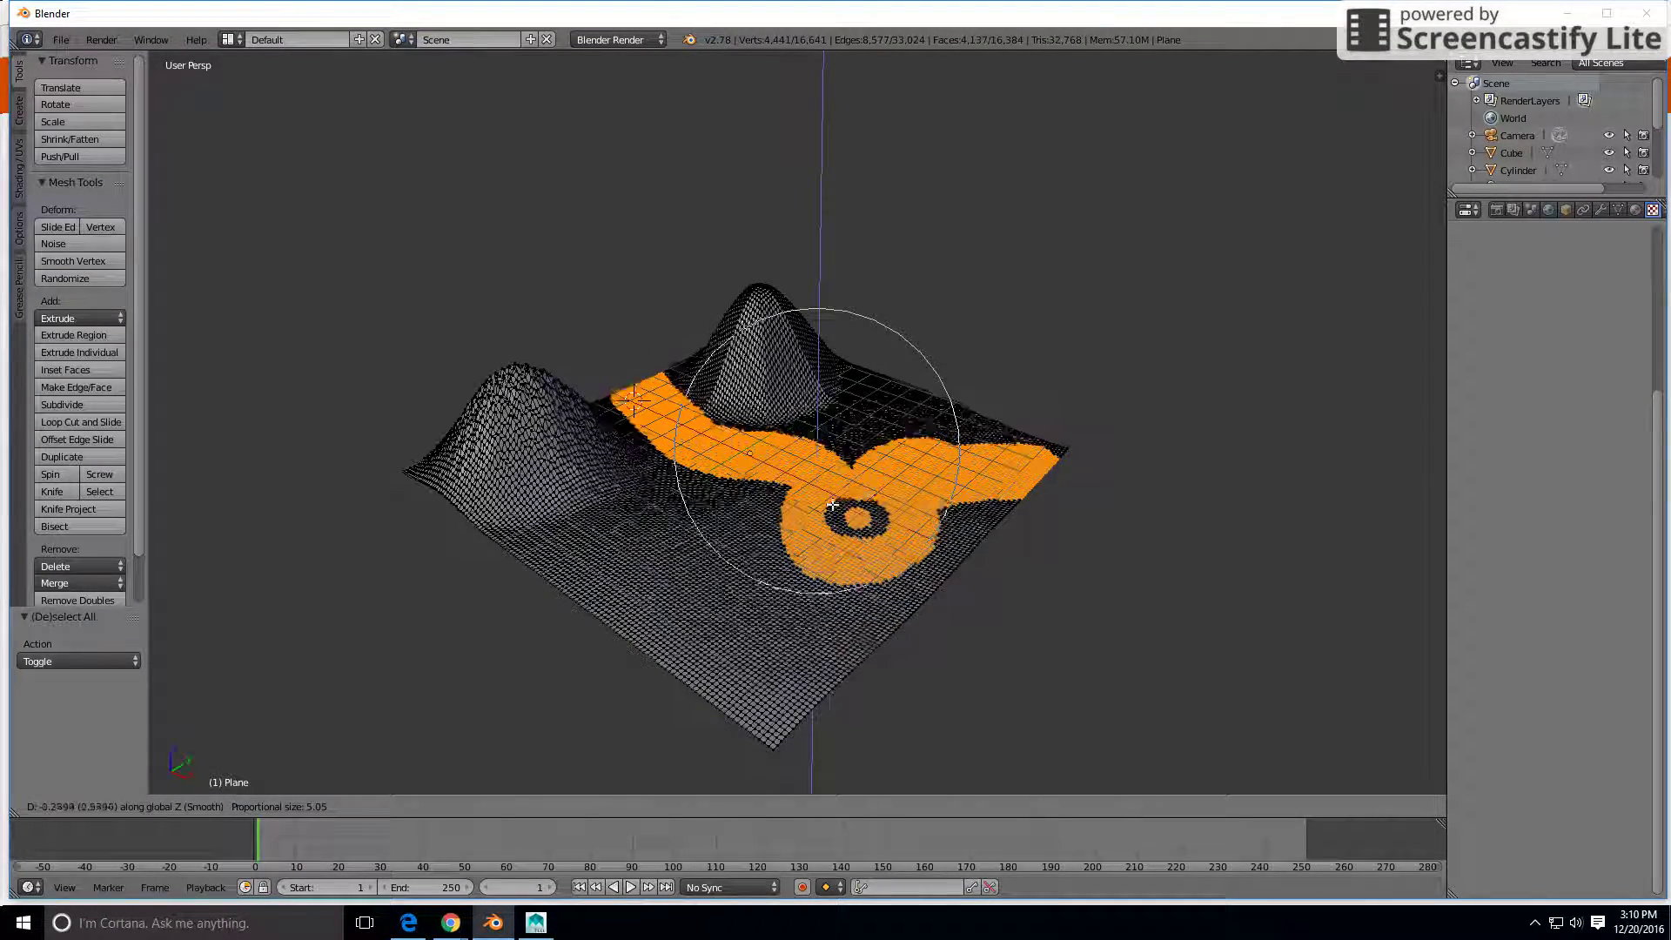
pyautogui.scroll(7, 828, 566)
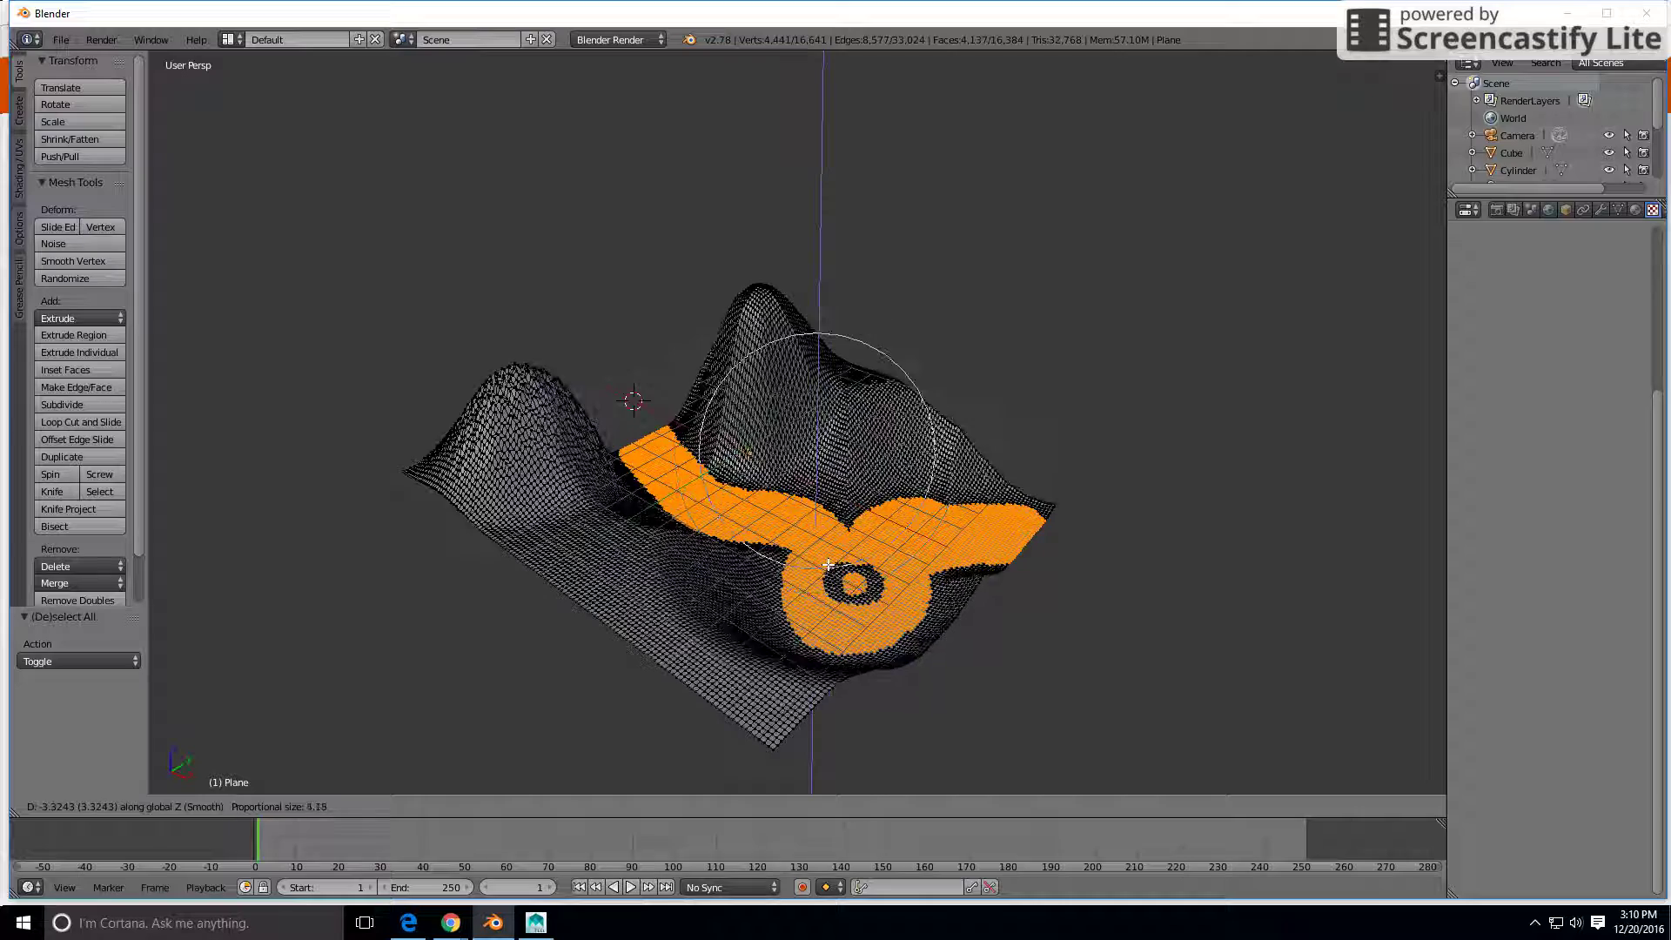
pyautogui.scroll(4, 828, 565)
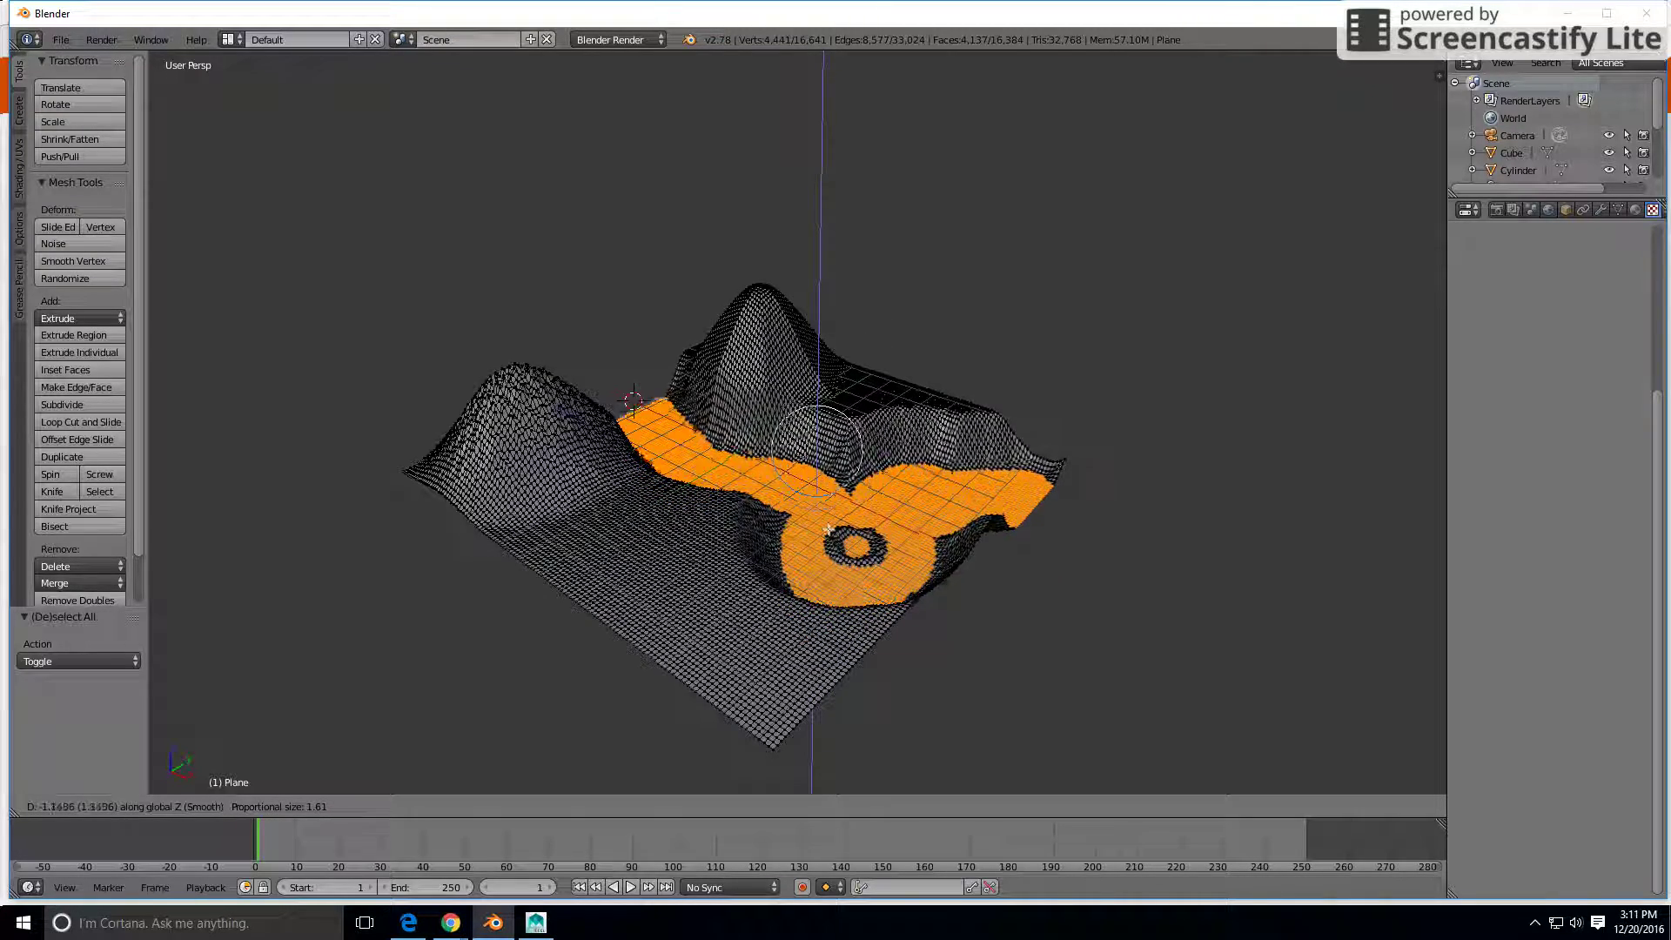
pyautogui.scroll(4, 827, 571)
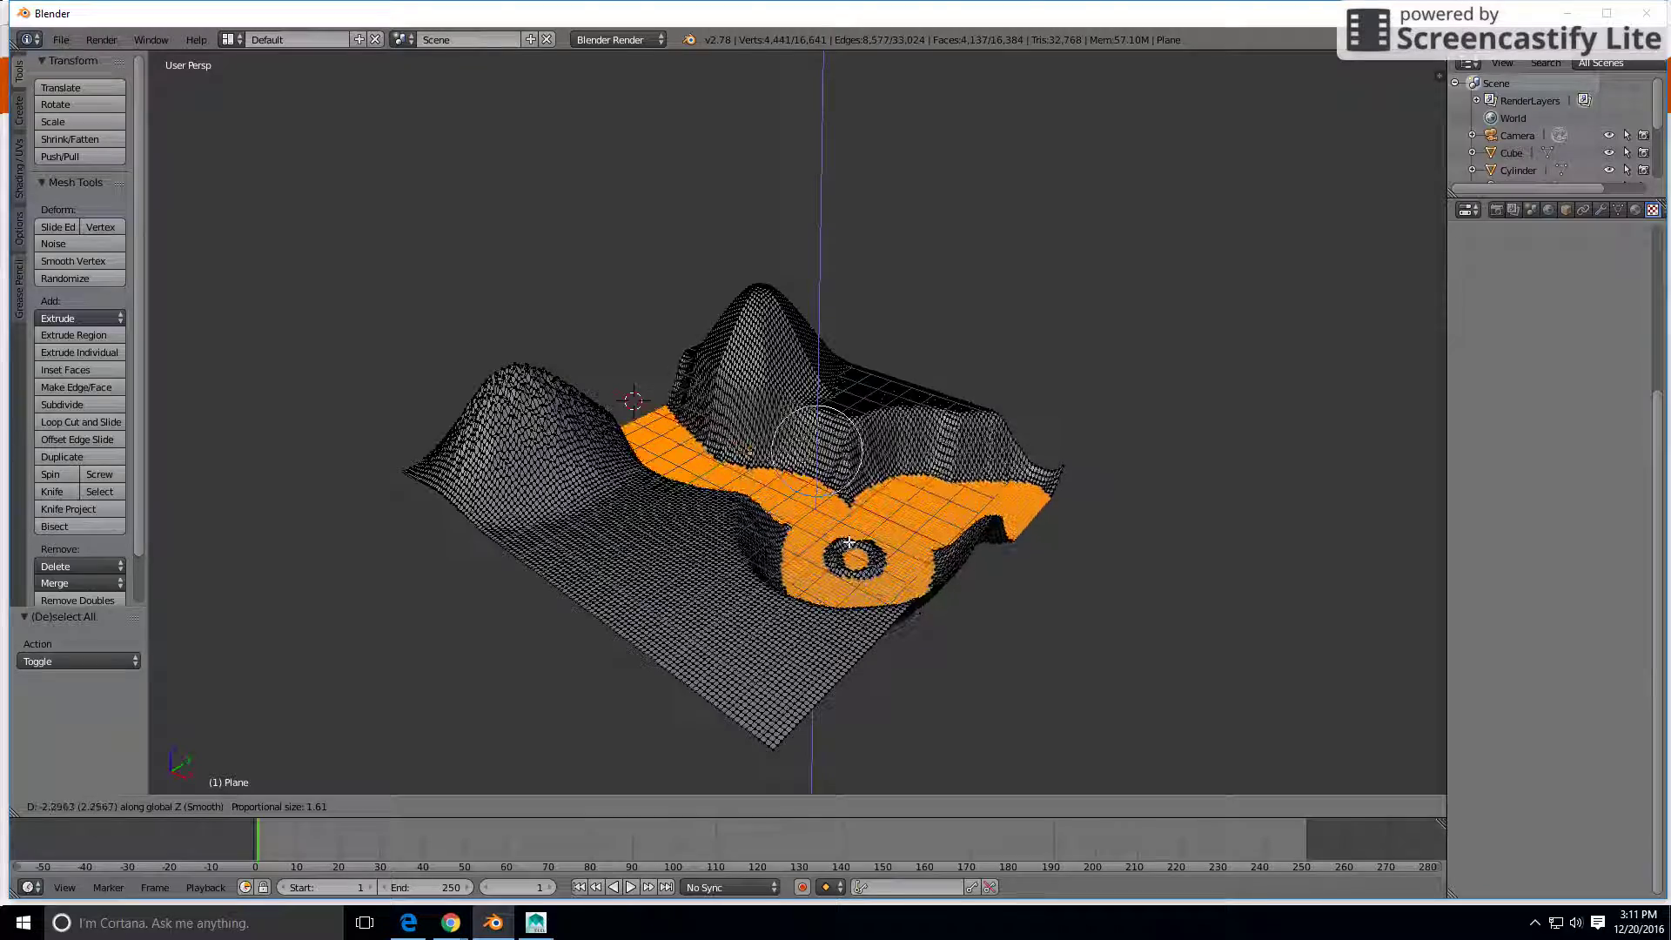
pyautogui.click(848, 545)
pyautogui.moveTo(848, 545); pyautogui.dragTo(1257, 589, button='middle')
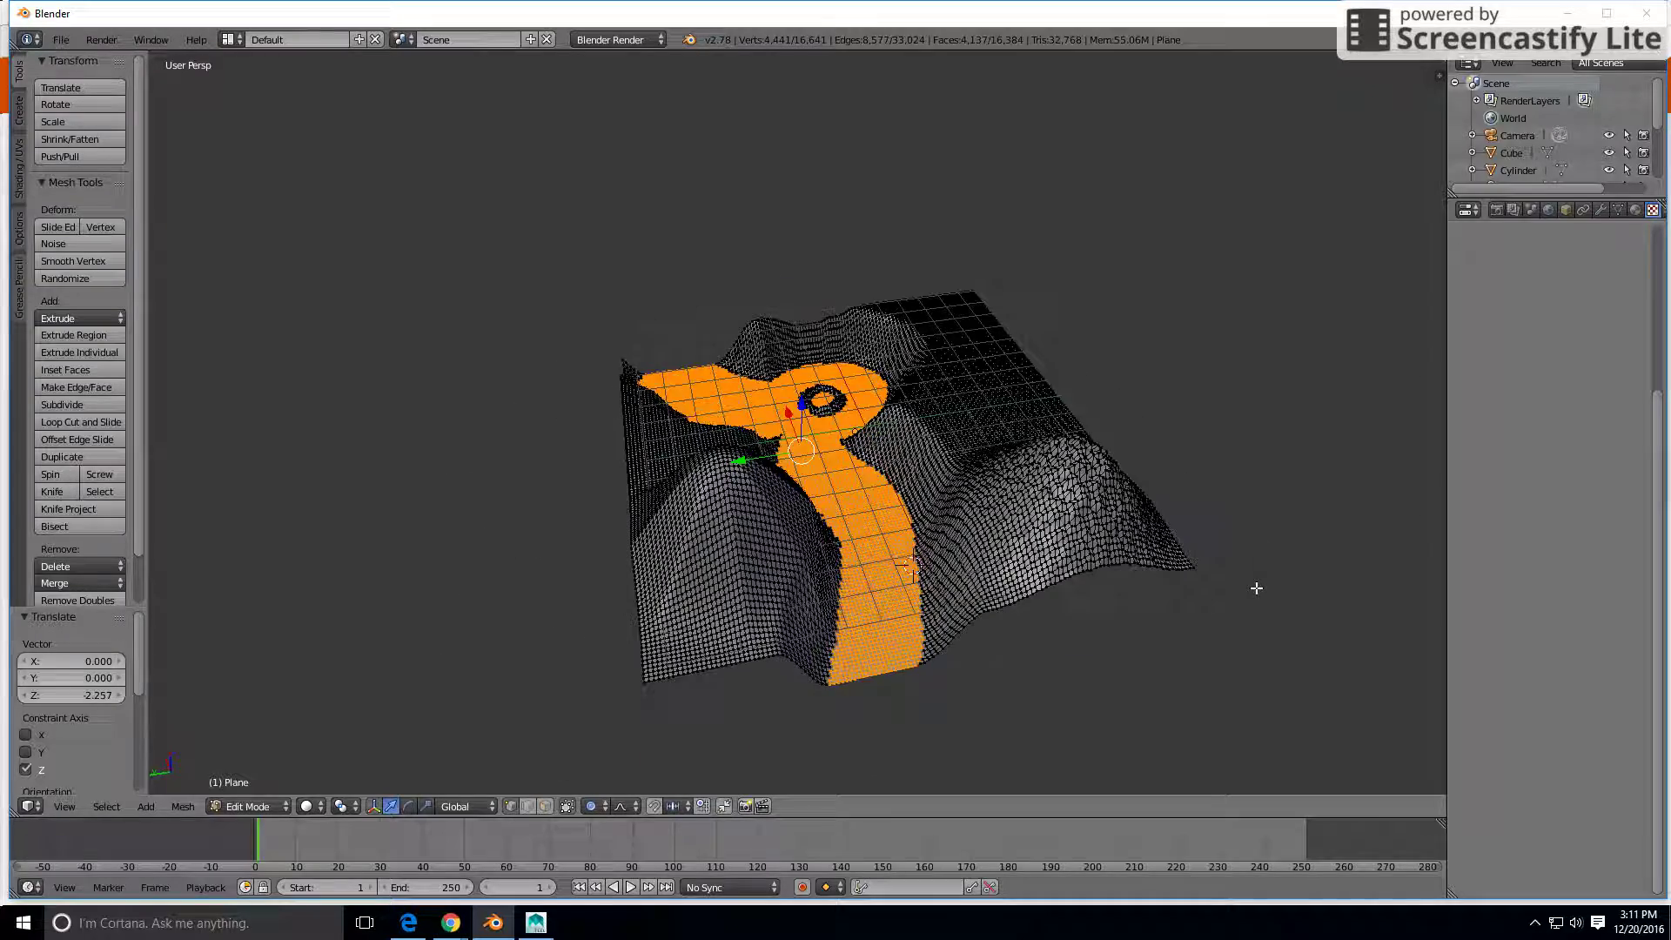